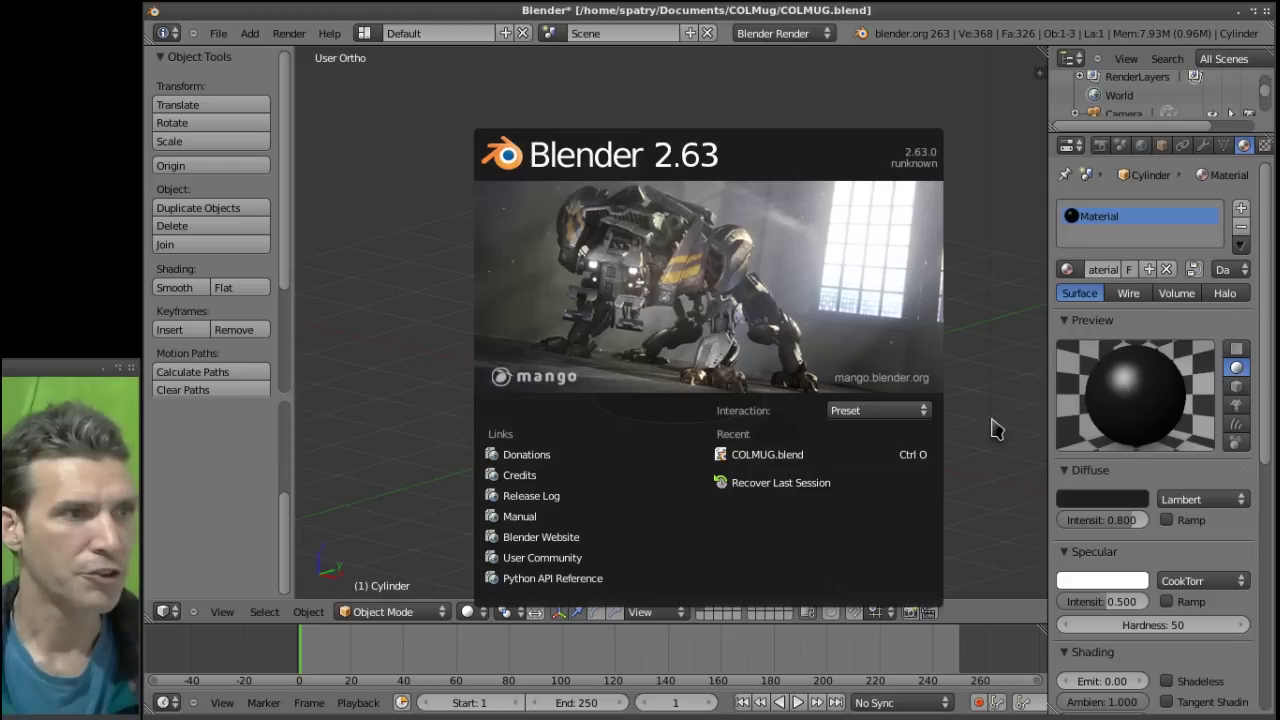
Dismiss the splash screen and orbit around the mug scene to inspect it.
left_click(995, 138)
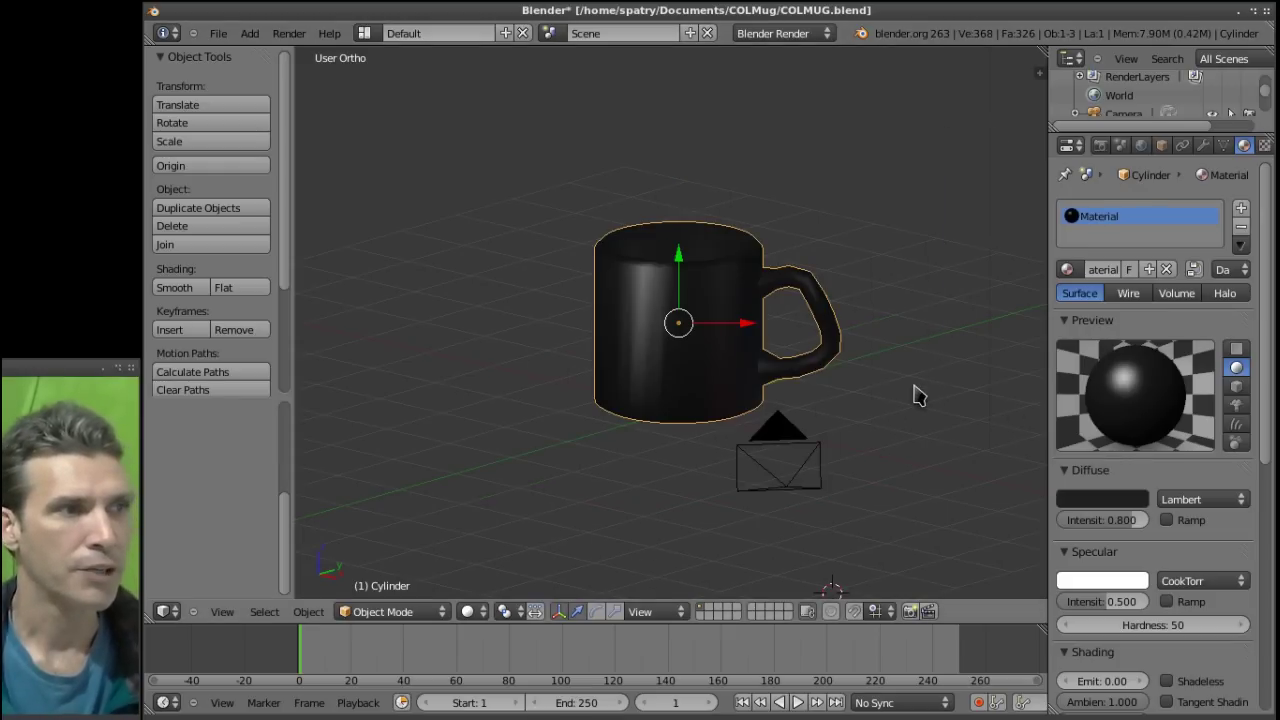
middle_click_drag(914, 391, 860, 378)
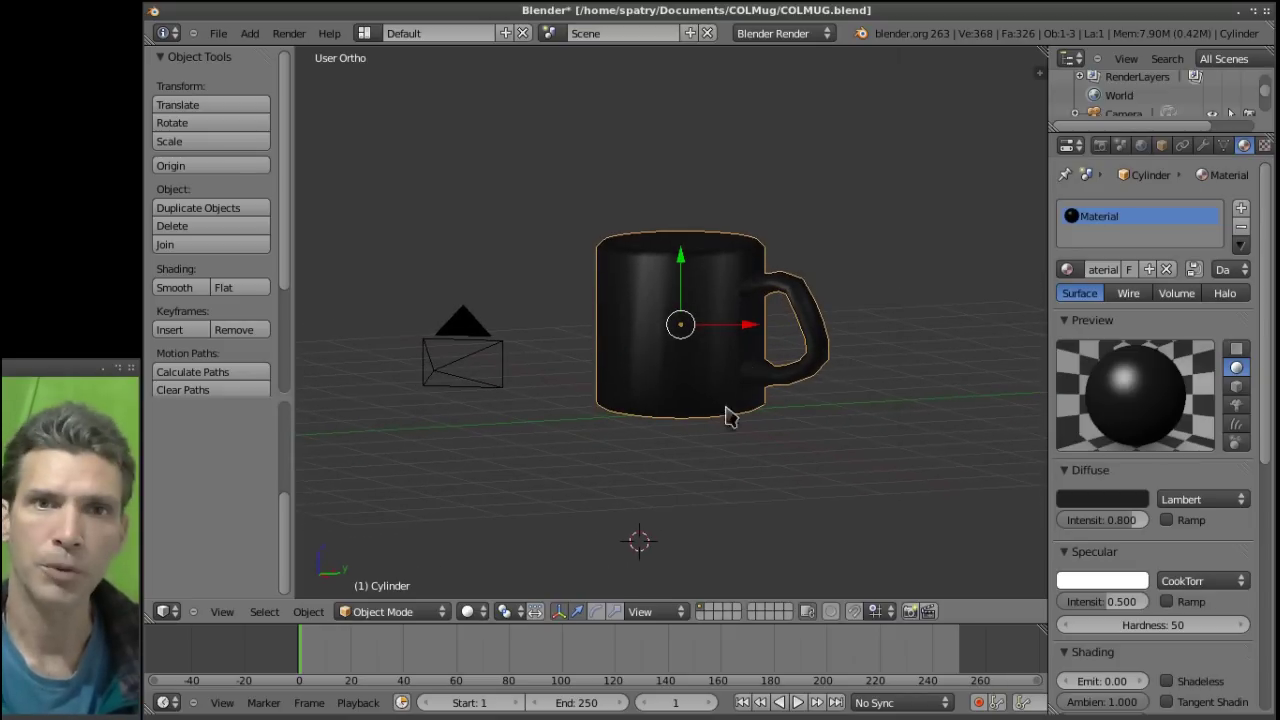
mouse_move(951, 406)
middle_mouse_down()
mouse_move(894, 471)
mouse_move(974, 406)
mouse_move(1005, 410)
mouse_move(949, 451)
mouse_move(731, 463)
mouse_move(475, 470)
mouse_move(457, 434)
mouse_move(651, 403)
mouse_move(857, 403)
mouse_move(905, 418)
mouse_move(955, 418)
mouse_move(974, 403)
middle_mouse_up()
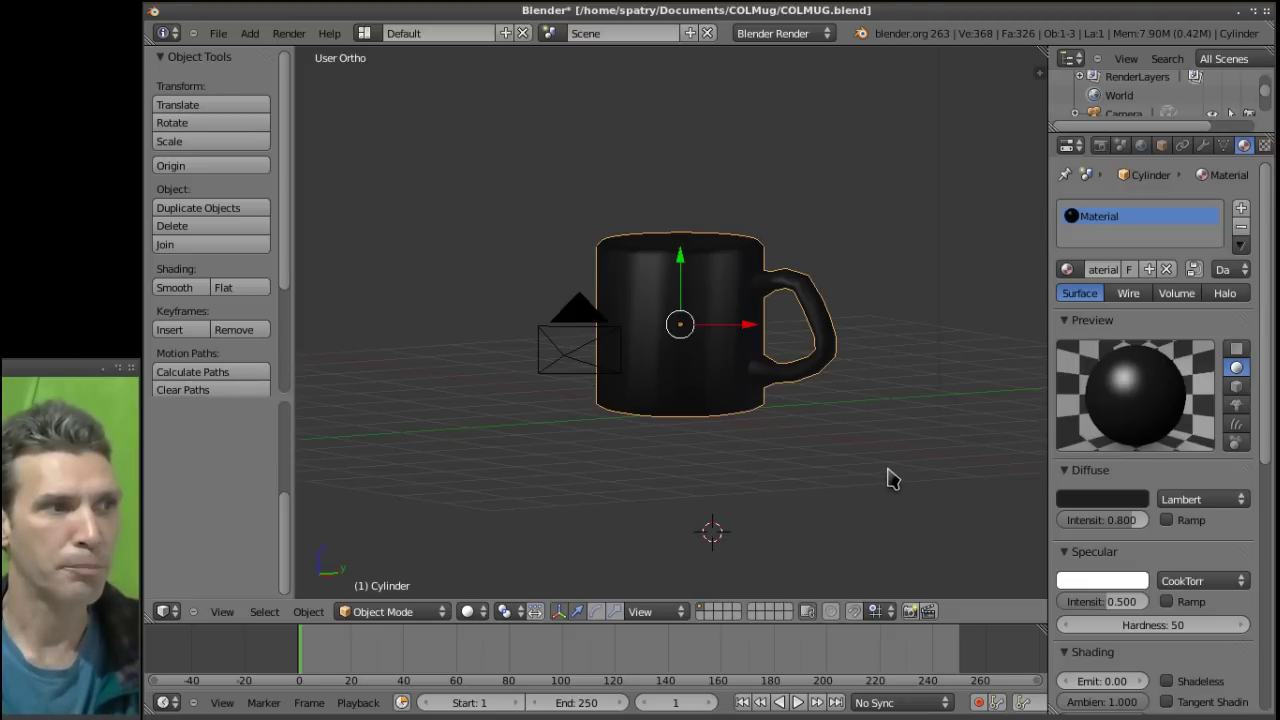
key("KP_4")
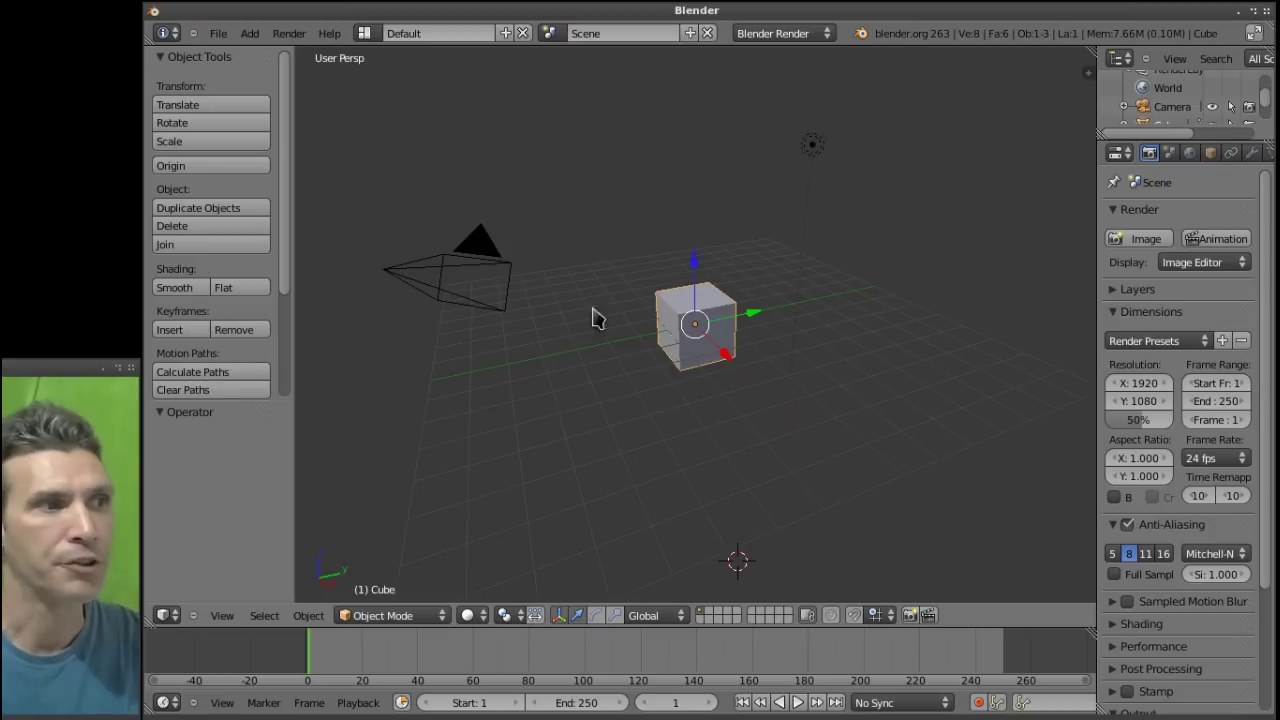
Select the default cube and switch it into Edit Mode.
right_click(480, 254)
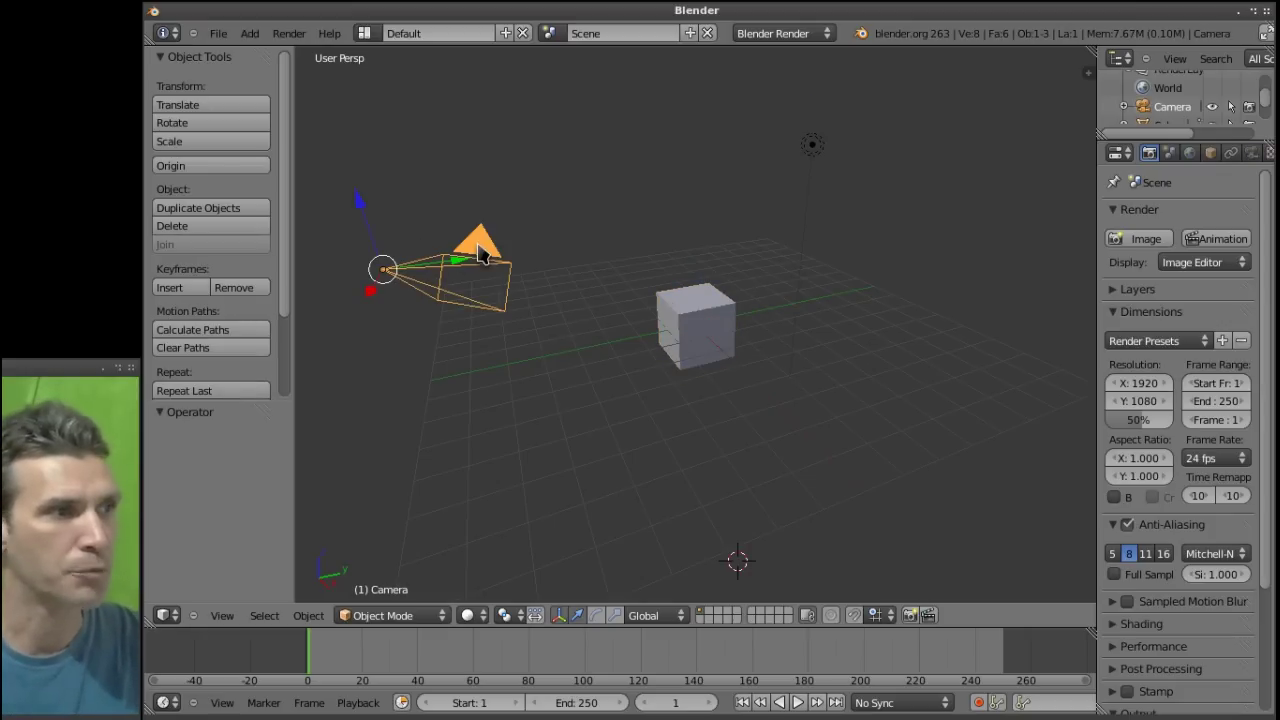
left_click(416, 618)
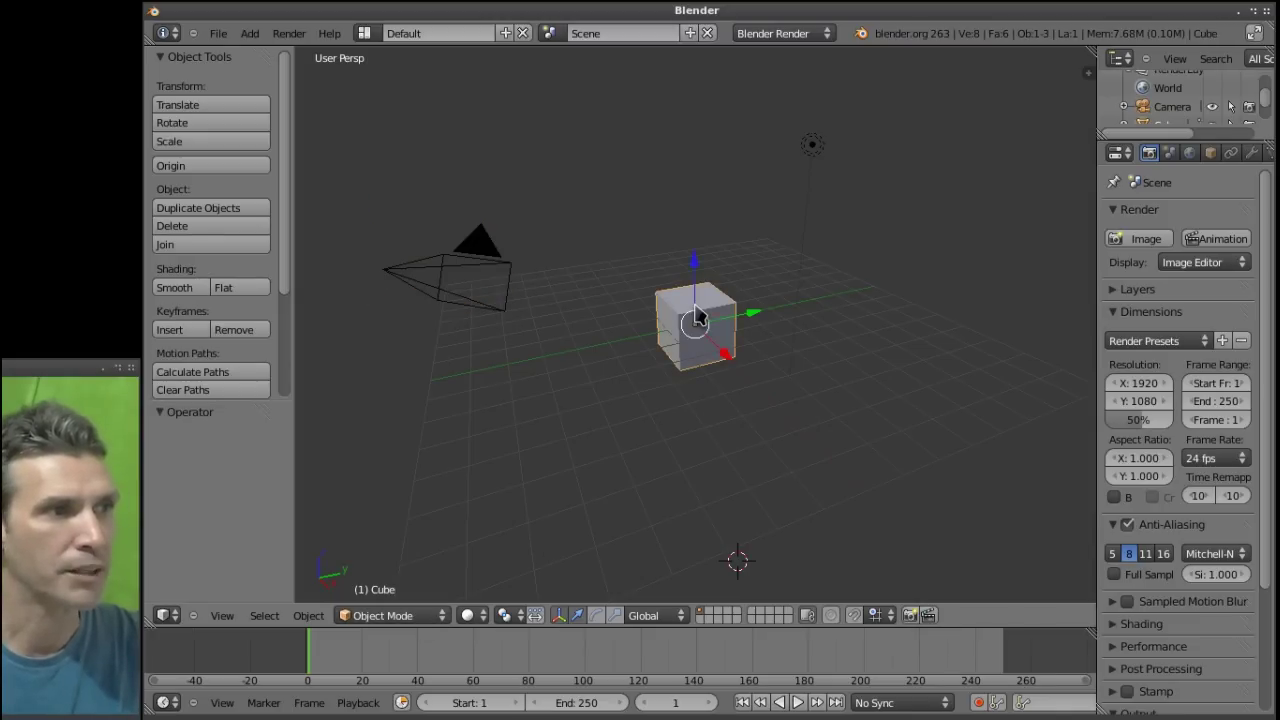
left_click(425, 616)
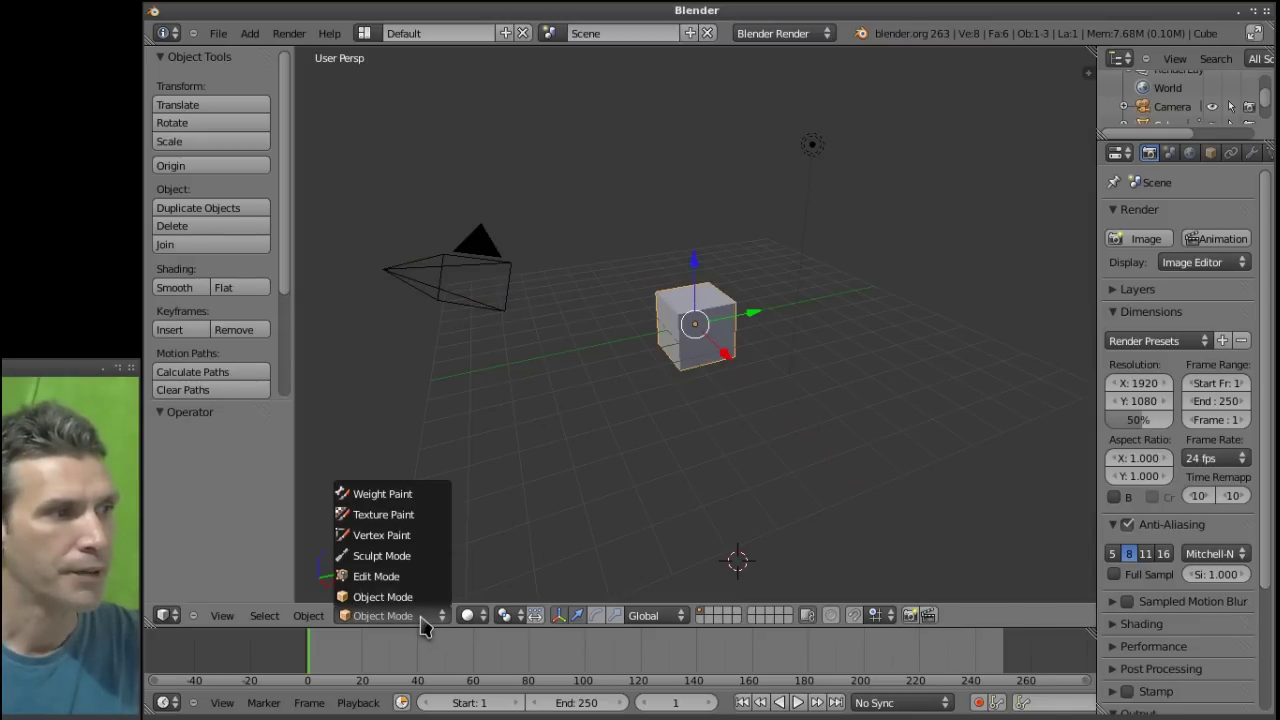
left_click(425, 576)
scroll(782, 443, "up", 3)
scroll(782, 443, "up", 2)
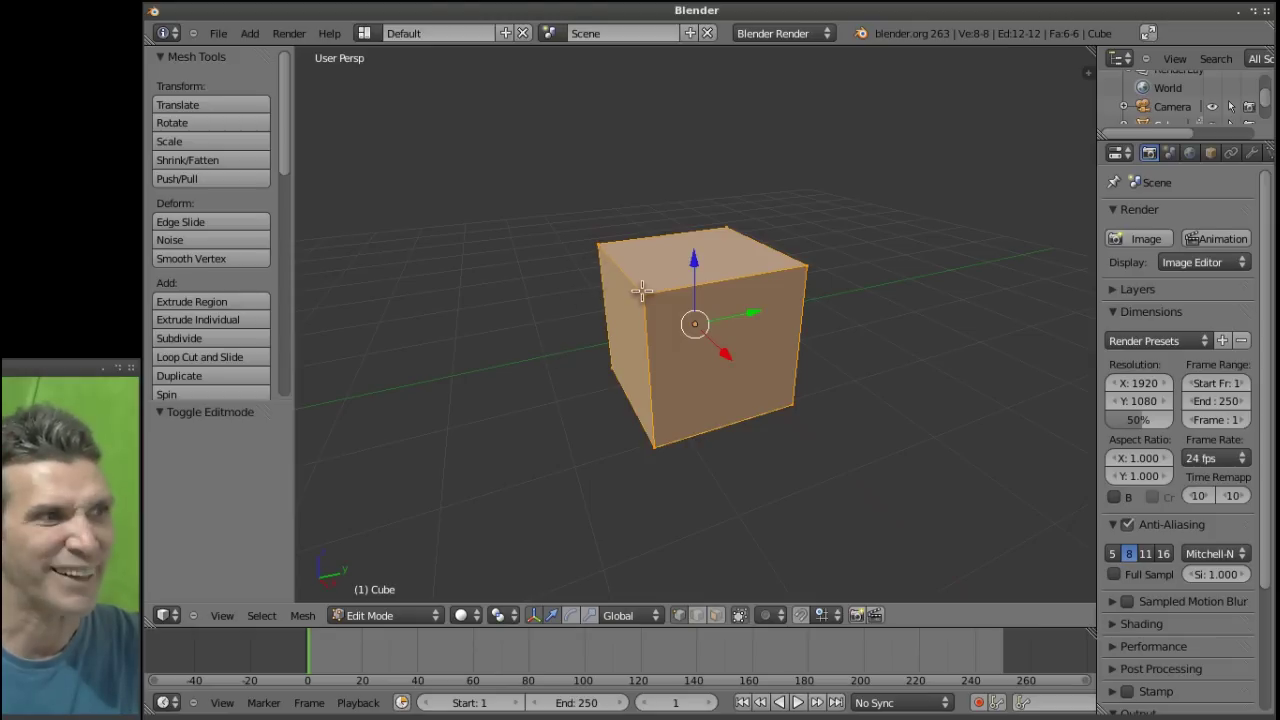
Set the selection mode to faces and widen the Properties editor.
left_click(698, 615)
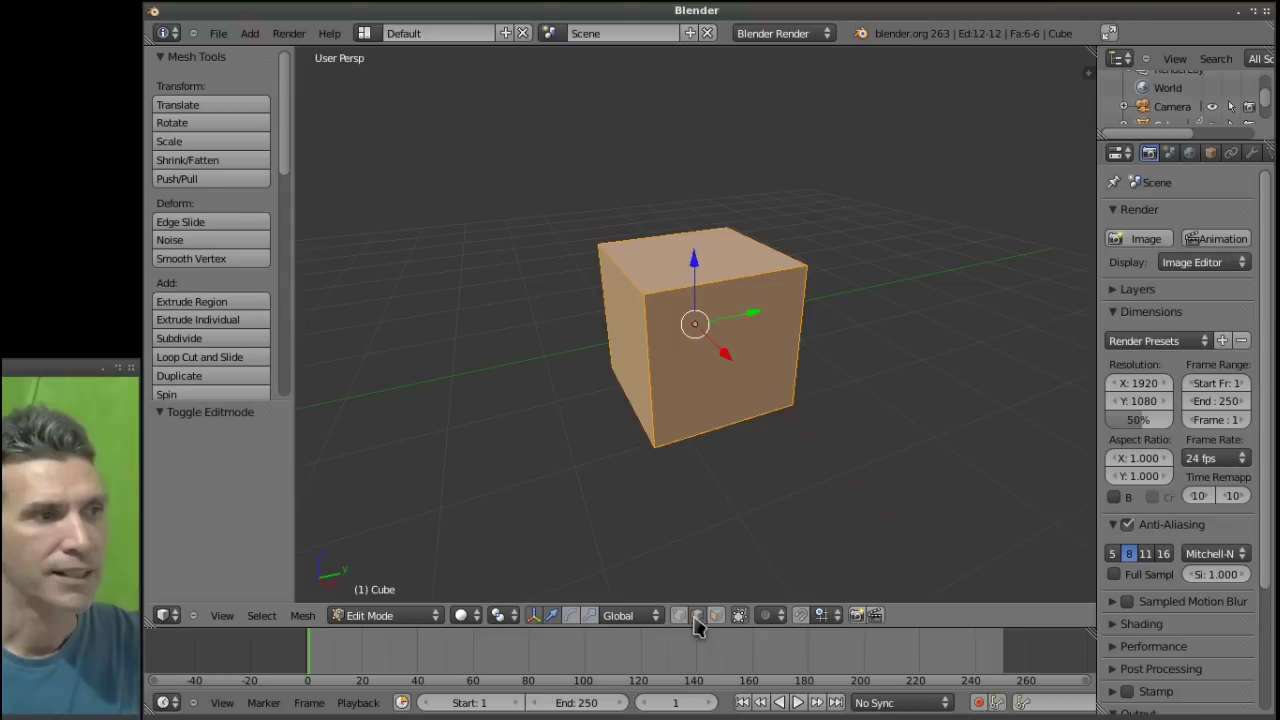
left_click(716, 616)
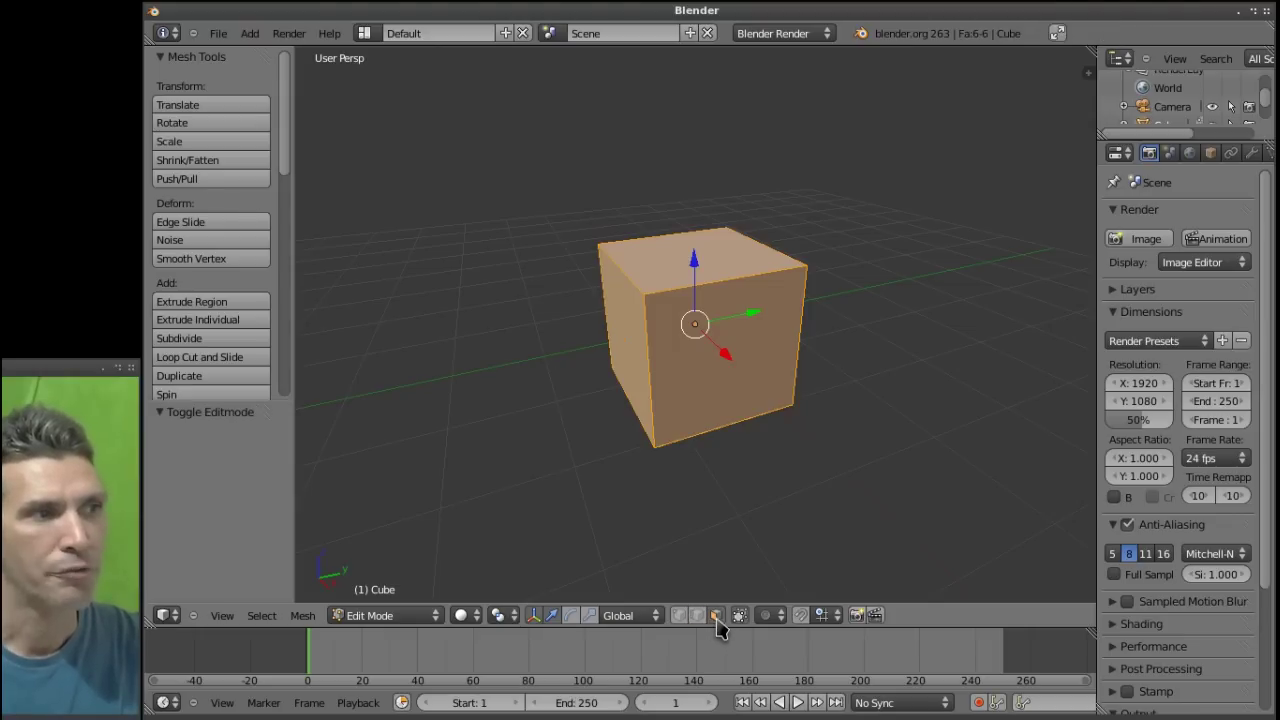
scroll(877, 509, "down", 1)
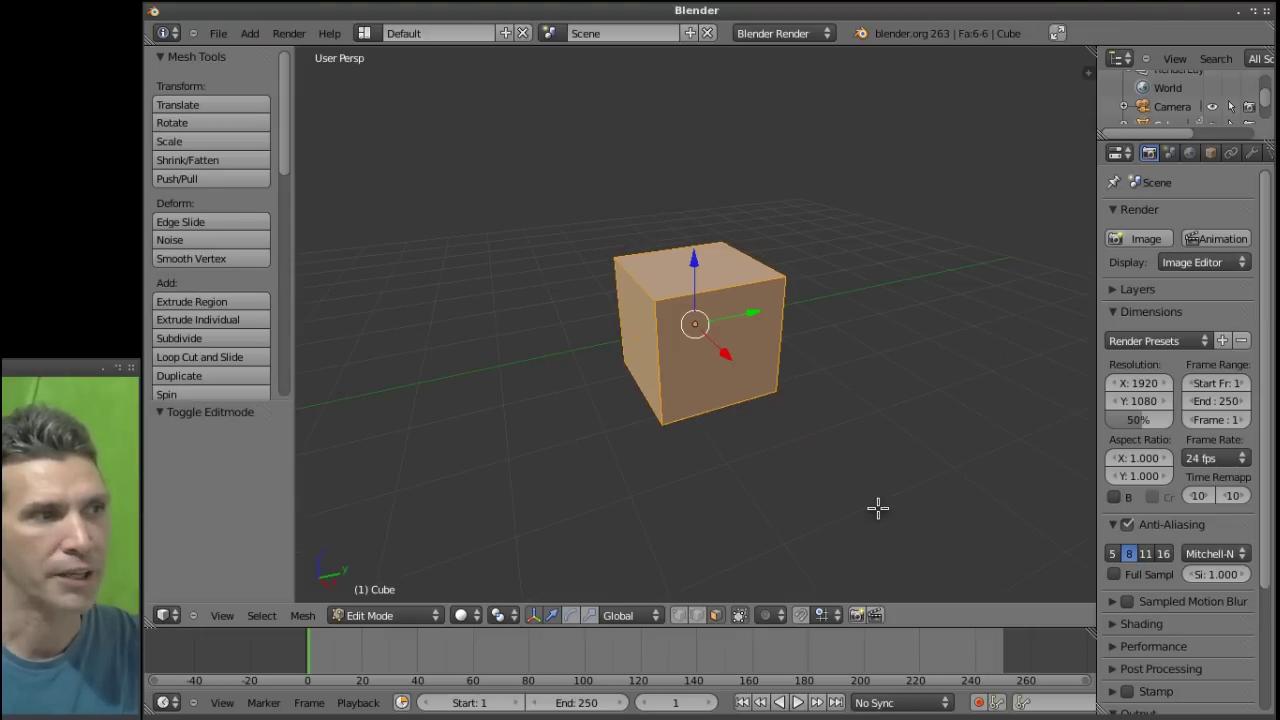
scroll(877, 509, "up", 1)
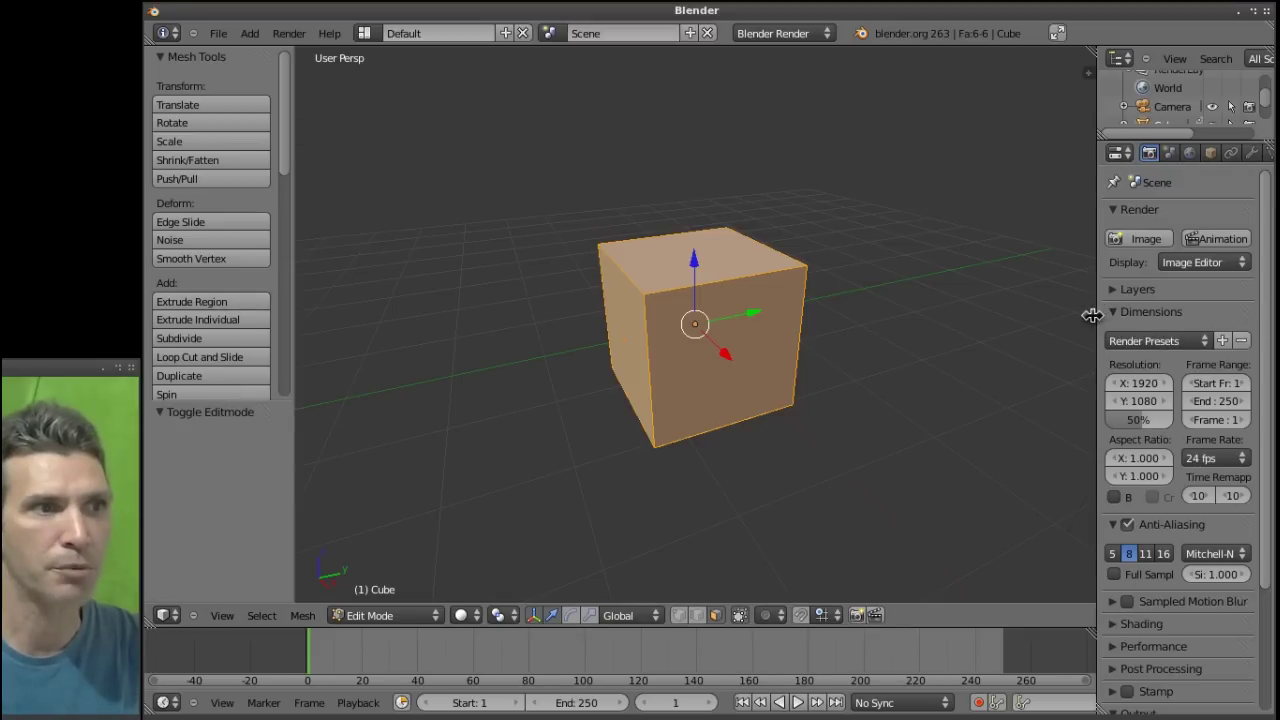
left_click_drag(1089, 317, 1040, 328)
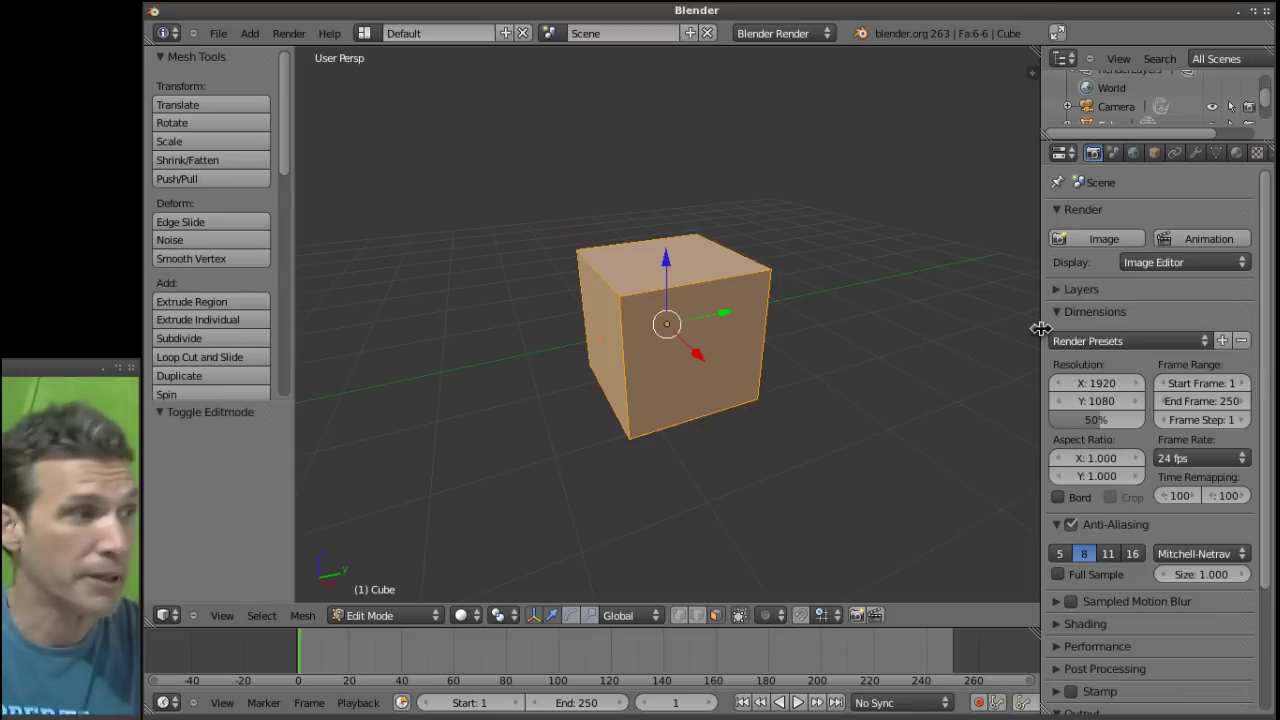
Try moving the cube's top-left corner vertex, then undo to restore the regular cube.
left_click(1057, 312)
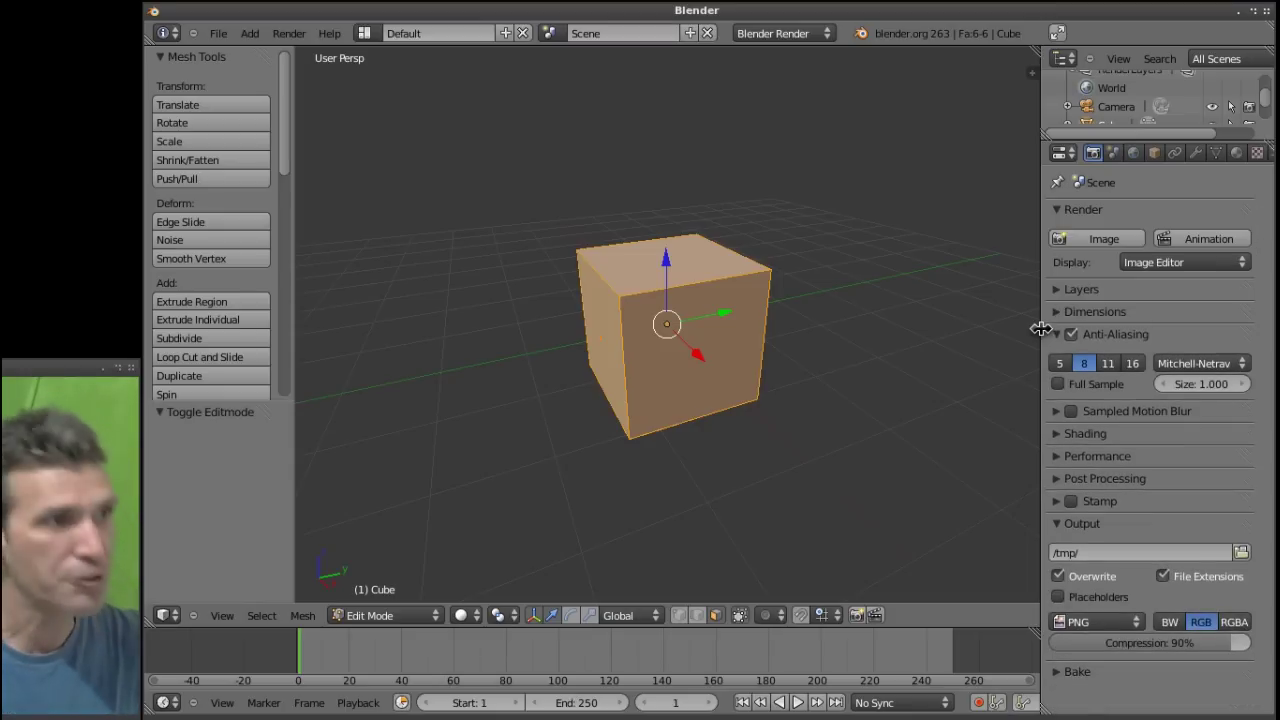
key("a")
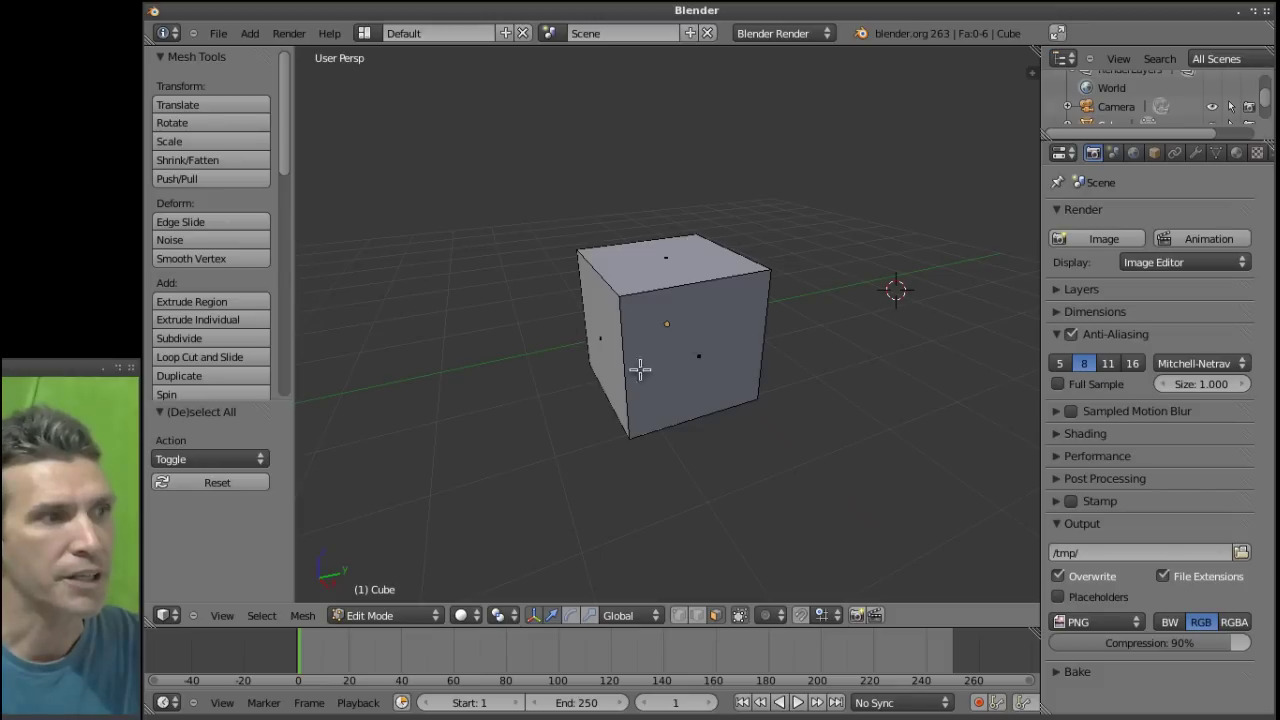
left_click(679, 616)
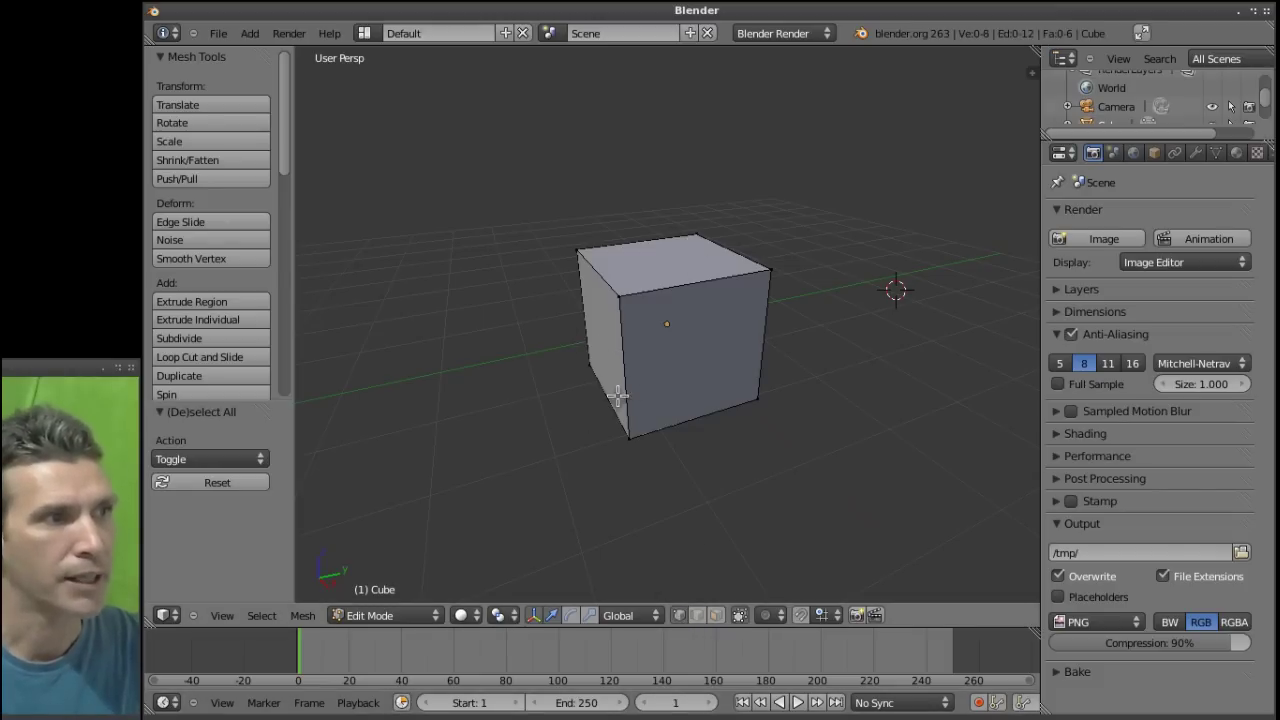
right_click(618, 296)
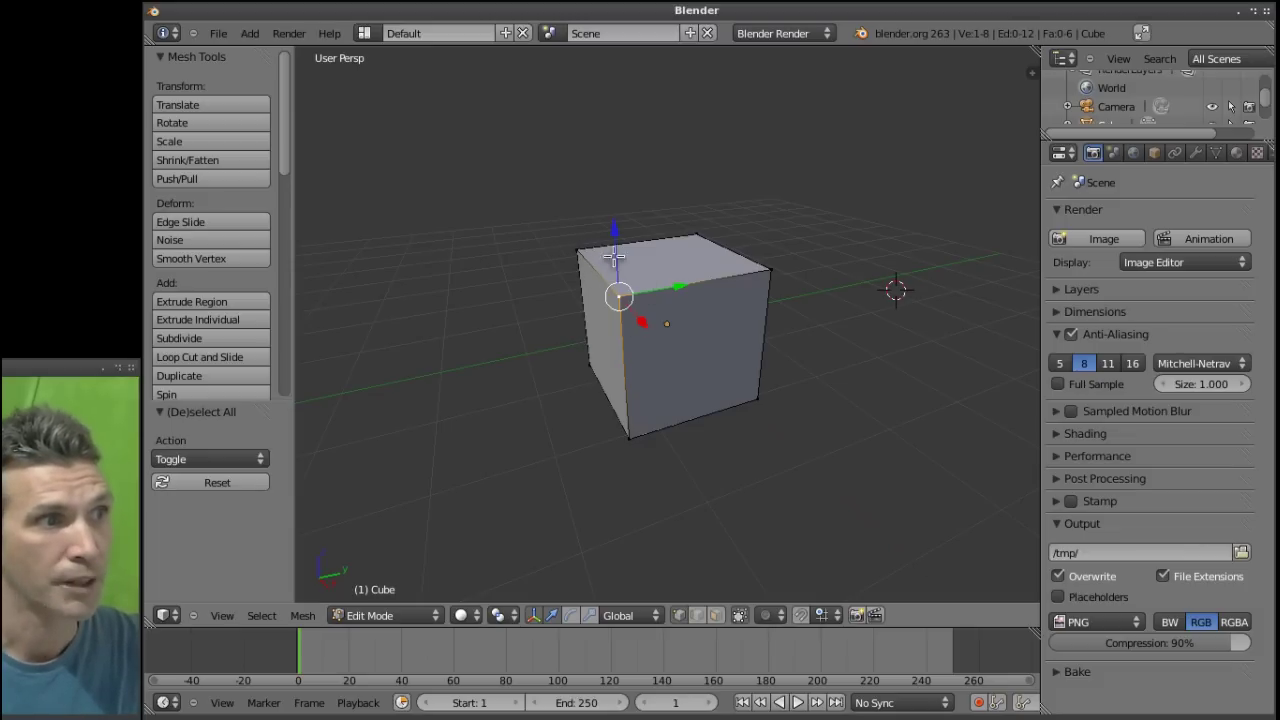
left_click_drag(613, 235, 611, 196)
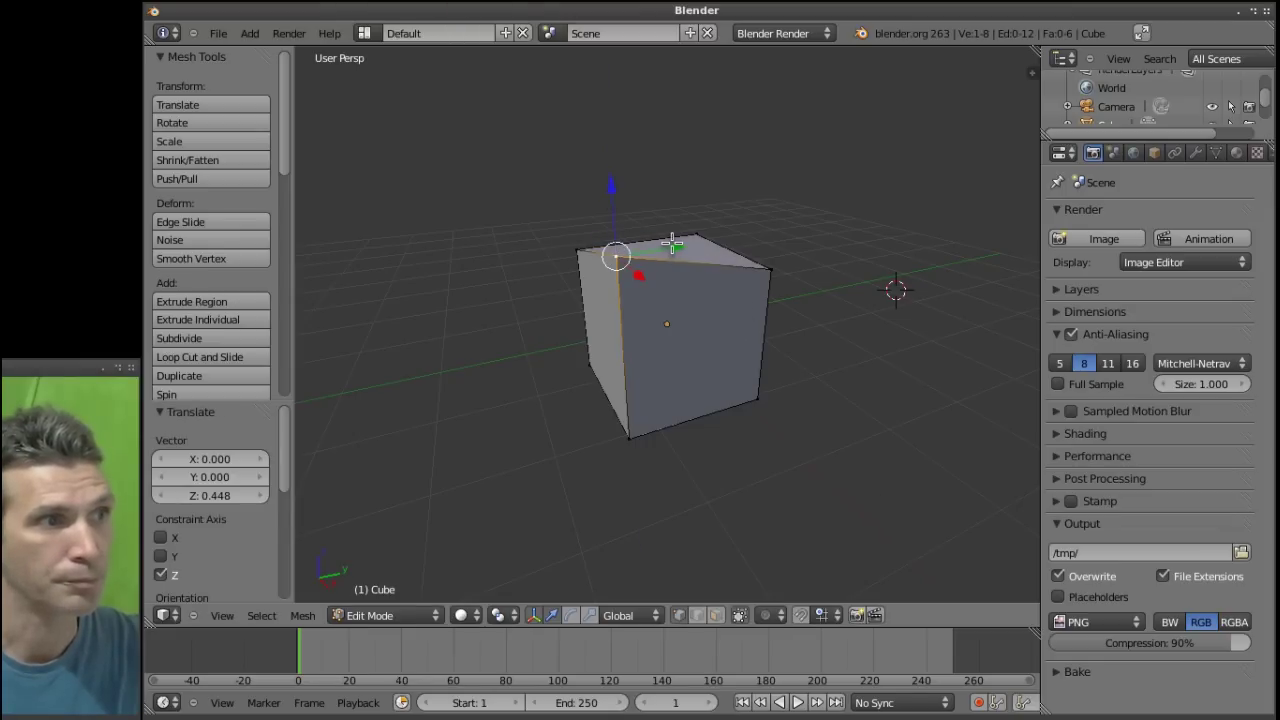
left_click_drag(674, 242, 714, 238)
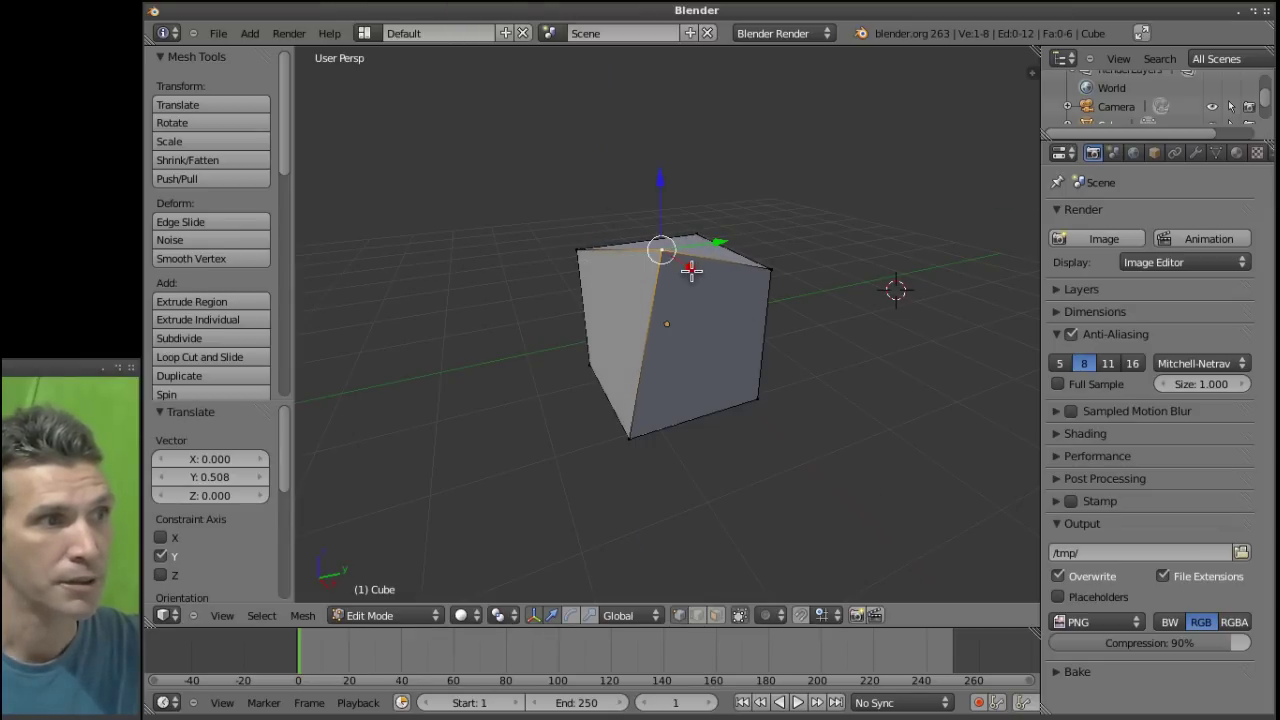
key("ctrl+z")
key("ctrl+z")
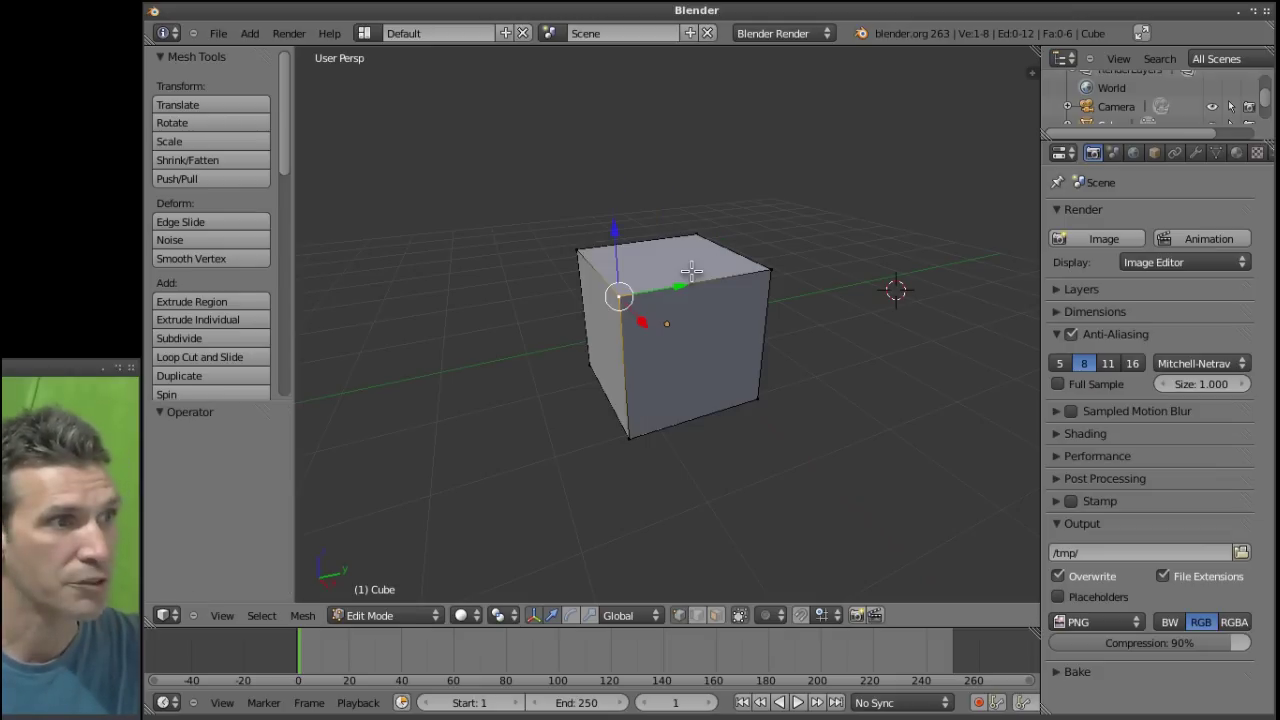
In edge select mode, select the four top edges of the cube.
left_click(697, 615)
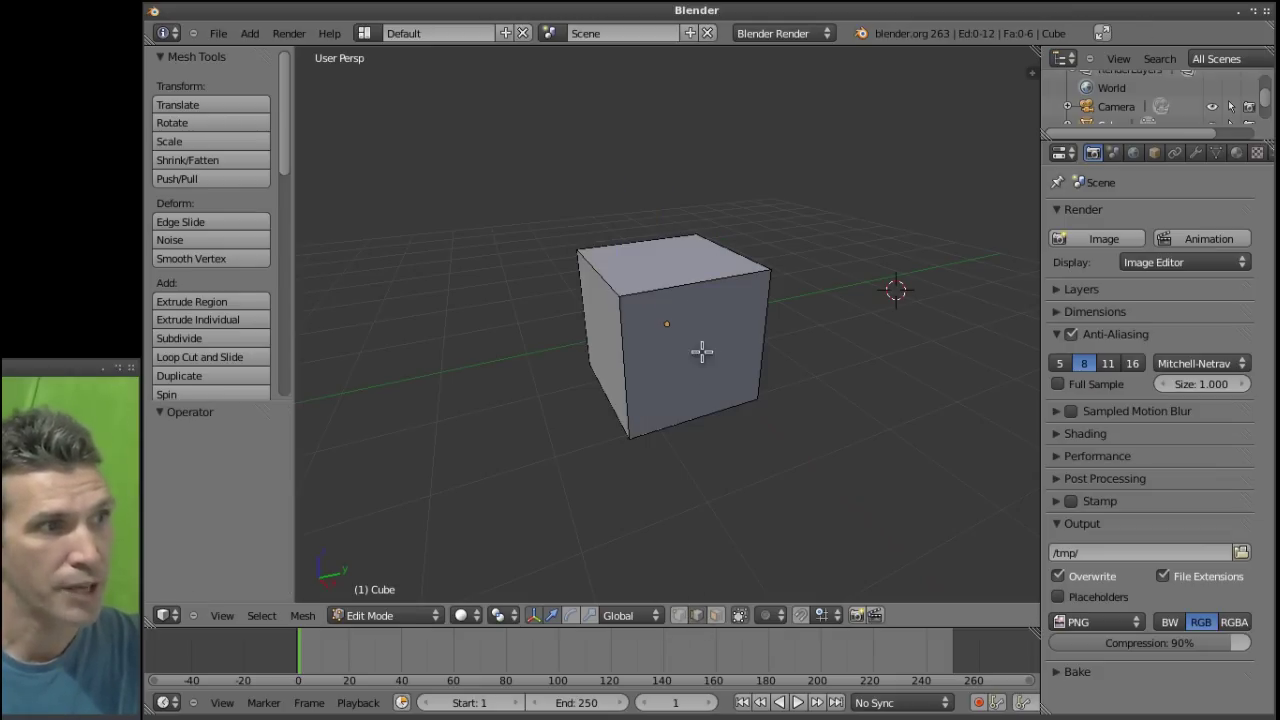
right_click(692, 283)
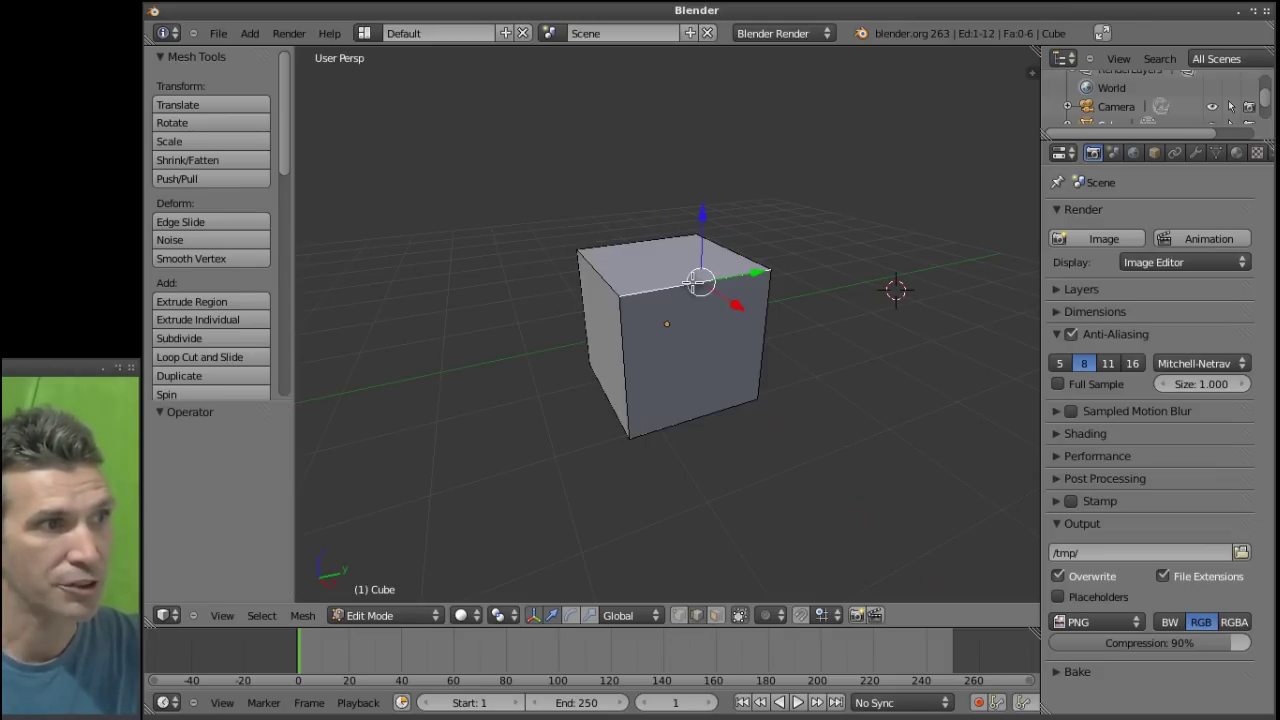
right_click(597, 271, "shift")
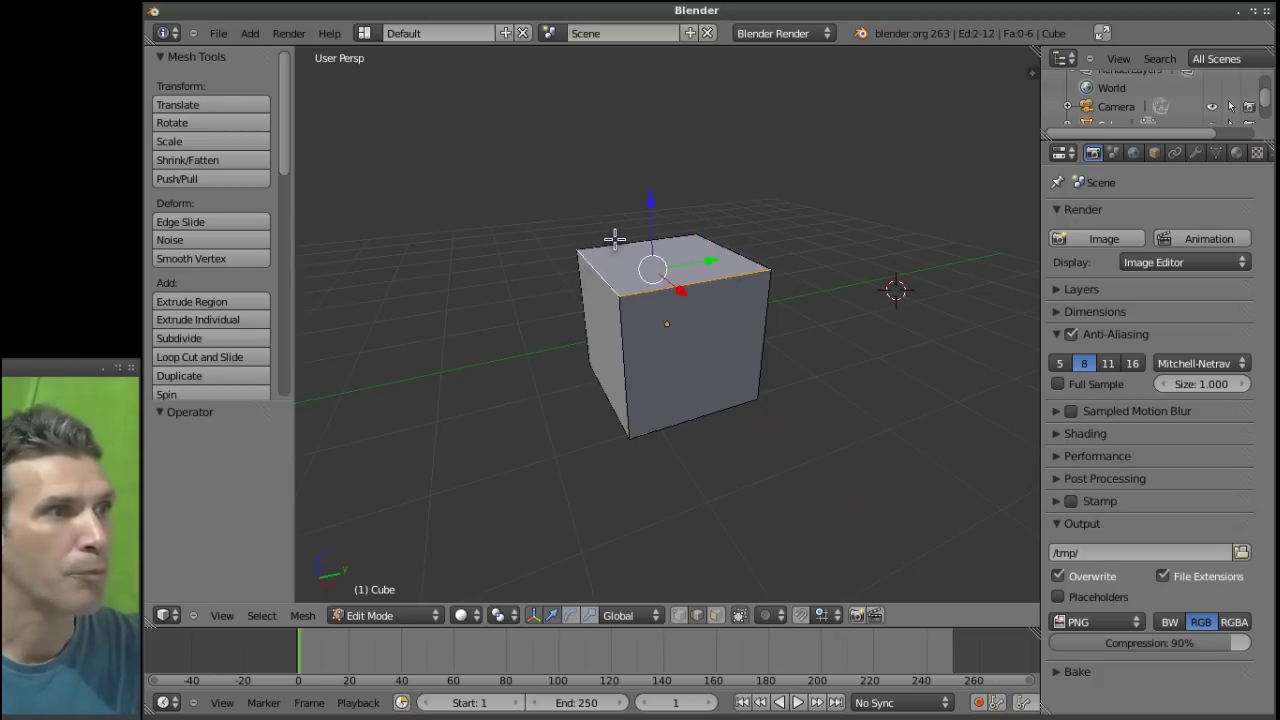
right_click(722, 250, "shift")
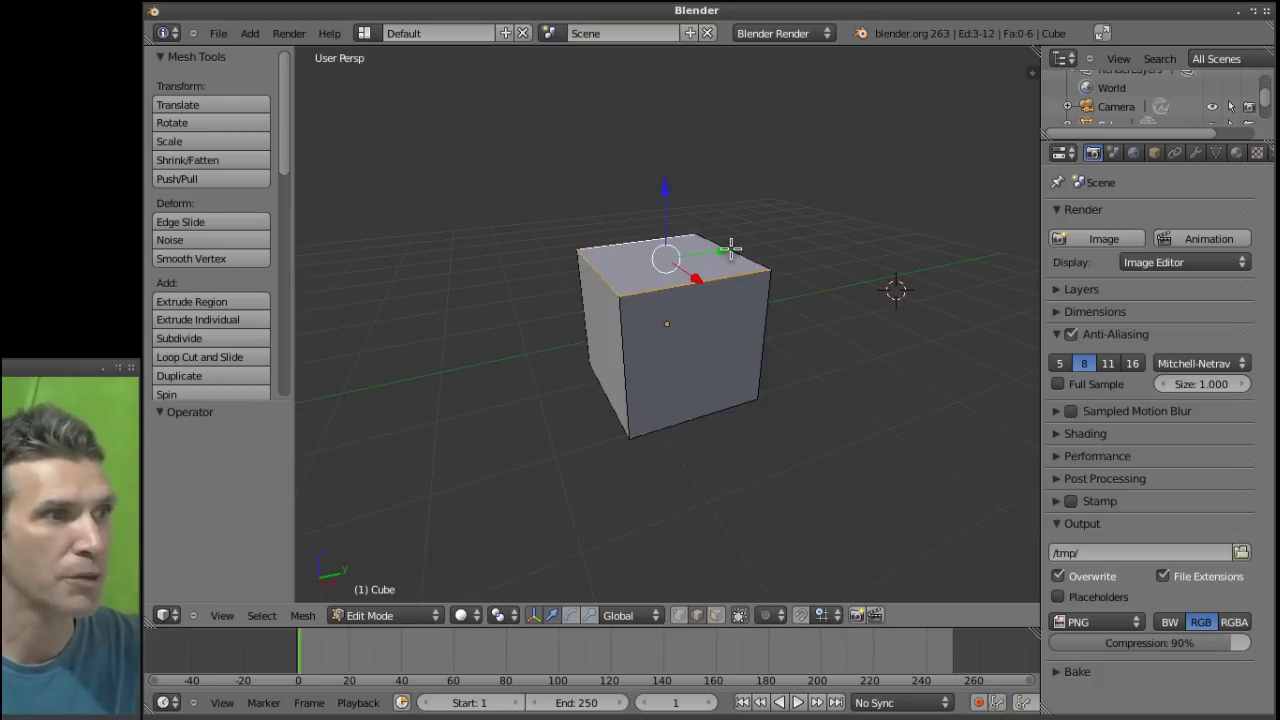
right_click(731, 248, "shift")
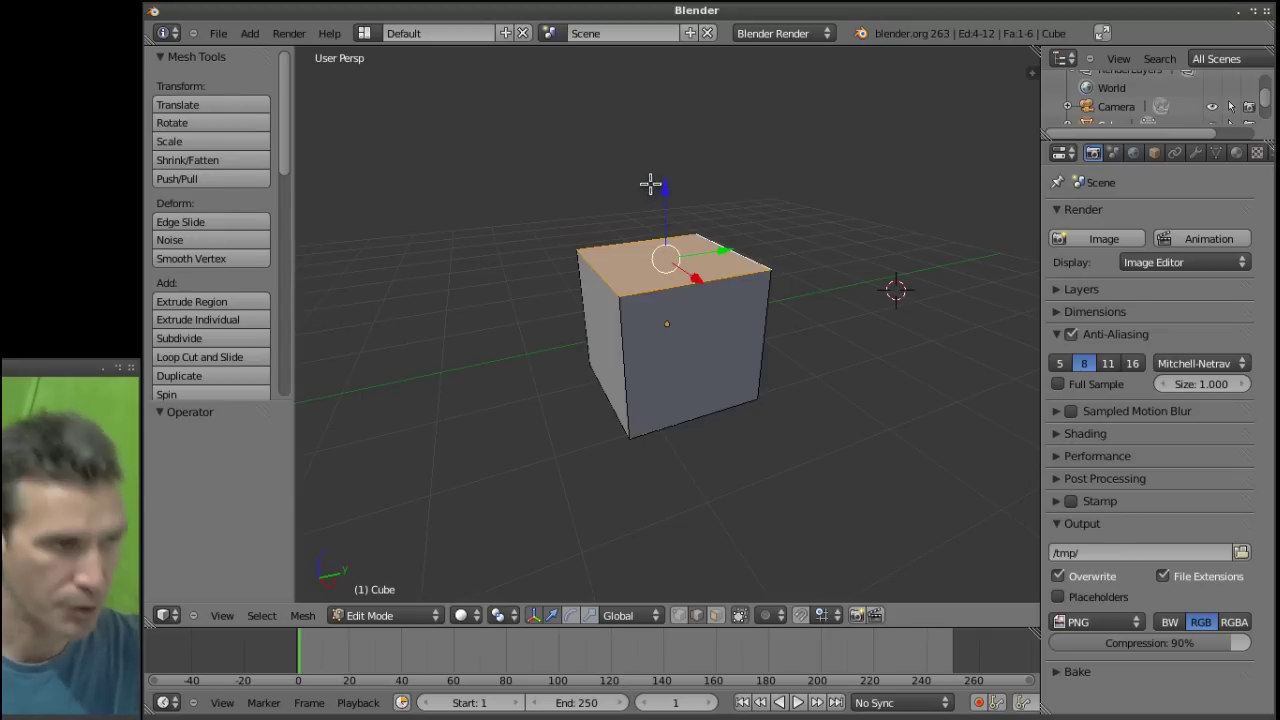
mouse_move(828, 323)
middle_mouse_down()
mouse_move(794, 463)
mouse_move(802, 316)
mouse_move(829, 300)
middle_mouse_up()
In face select mode, try the front and left faces, ending on the top face.
left_click(717, 614)
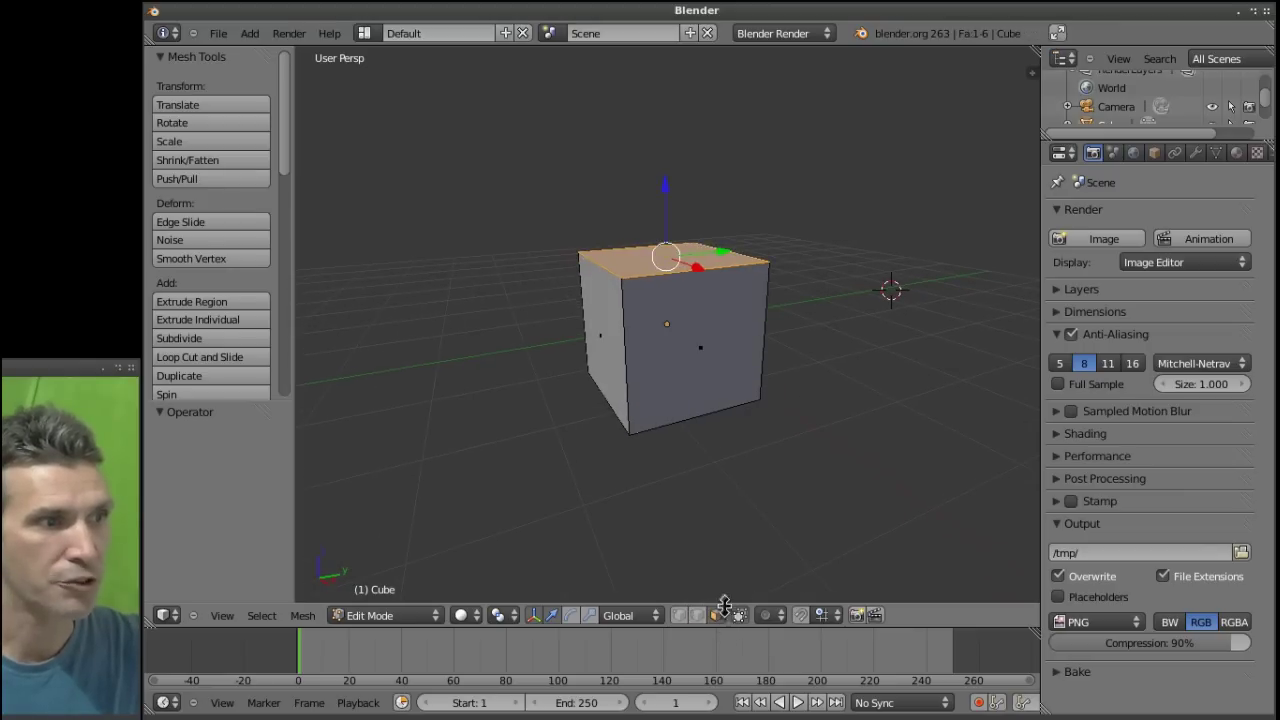
right_click(694, 349)
right_click(602, 335)
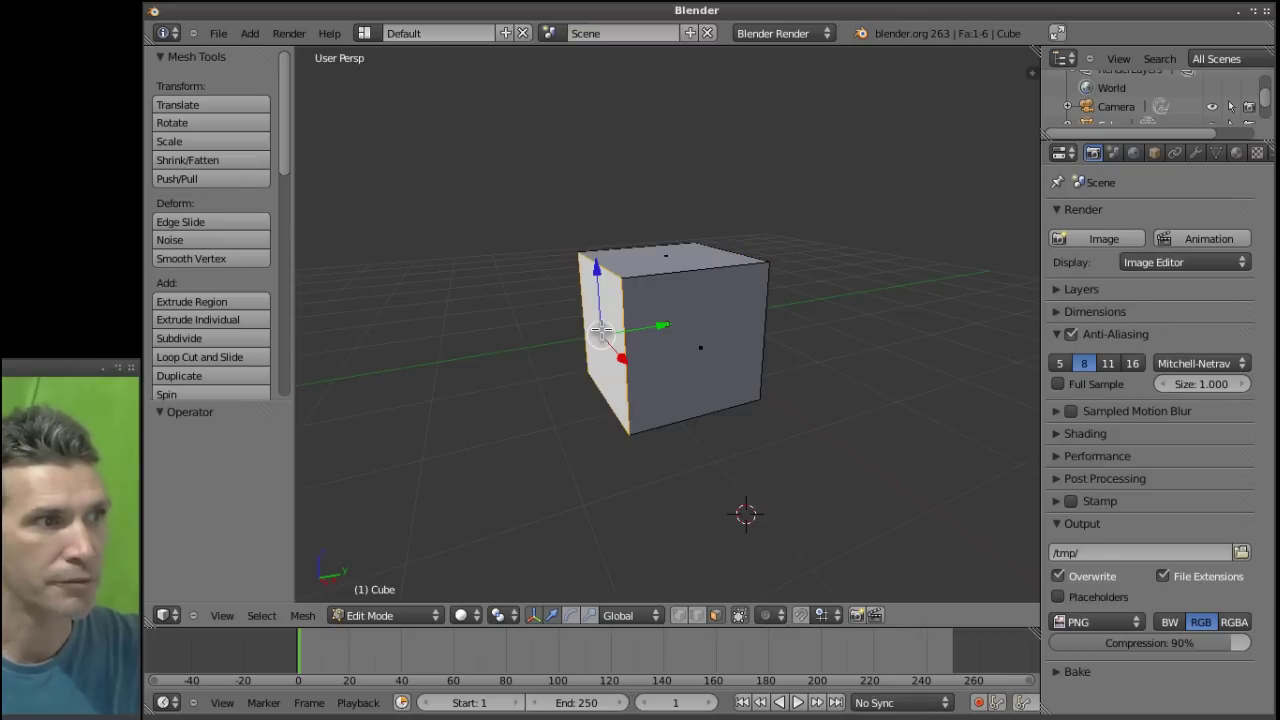
right_click(668, 258)
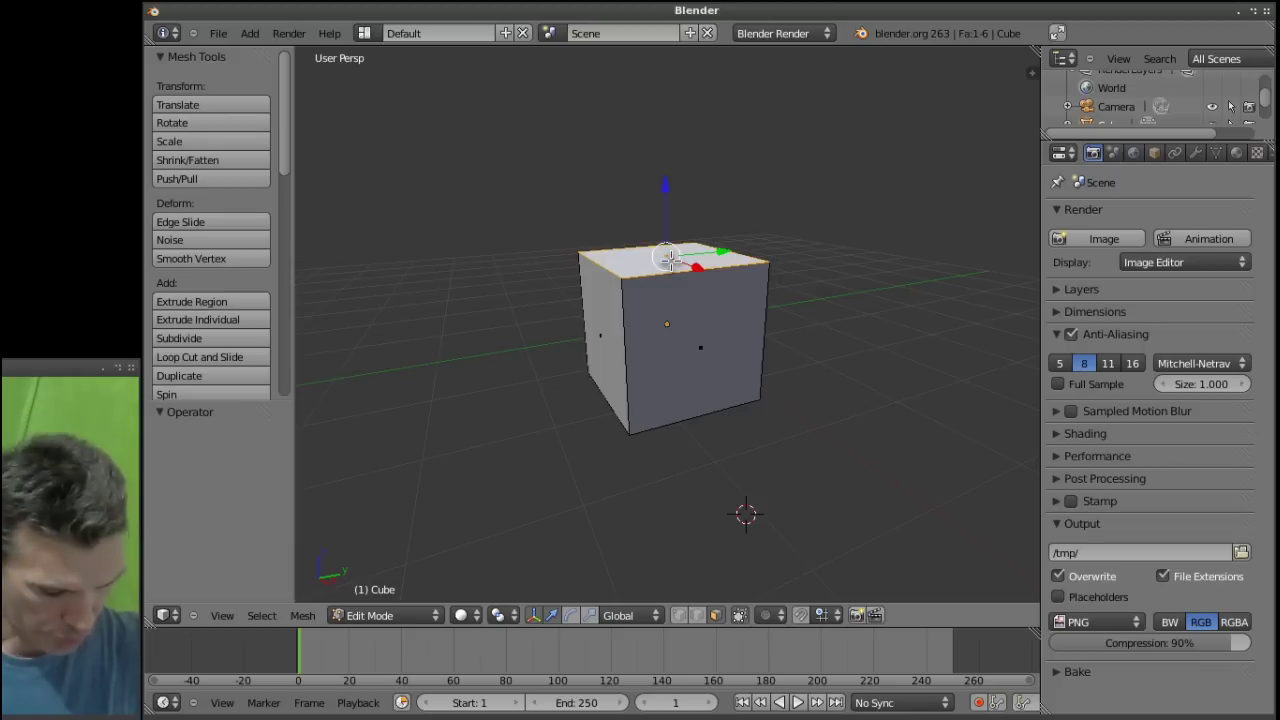
Extrude the top face upward twice and raise it higher to form a column.
key("e")
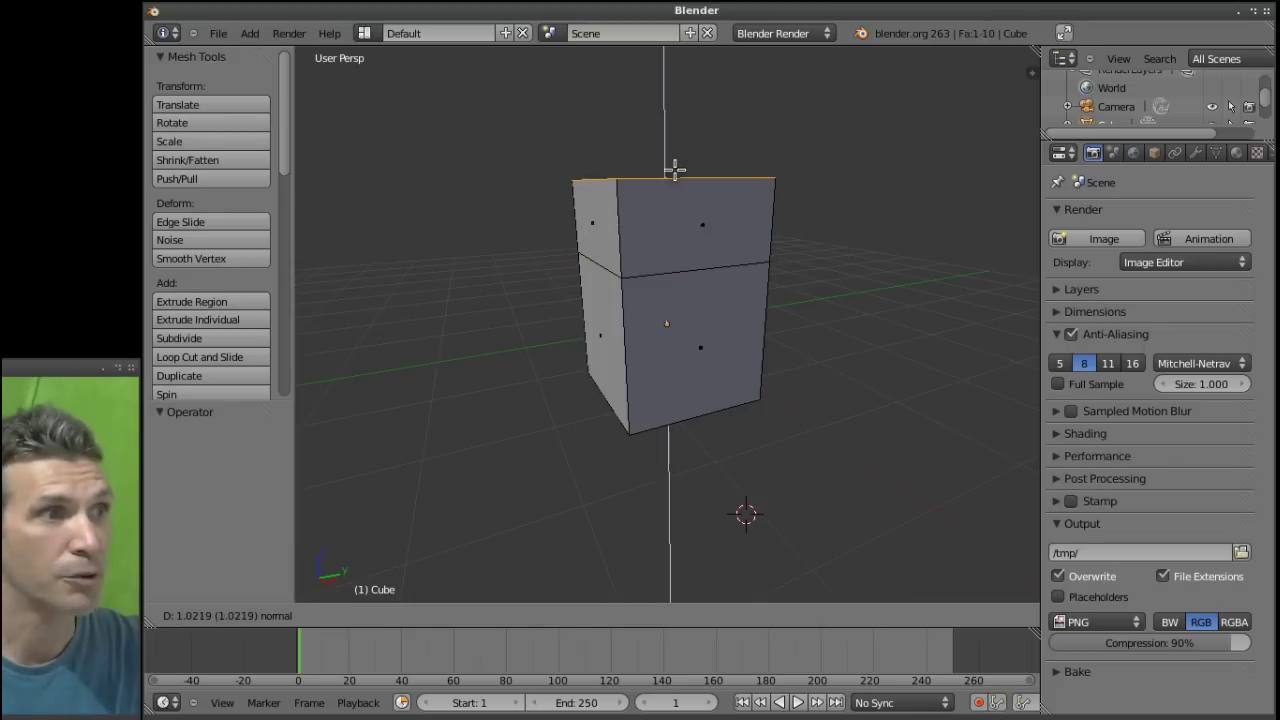
left_click(668, 145)
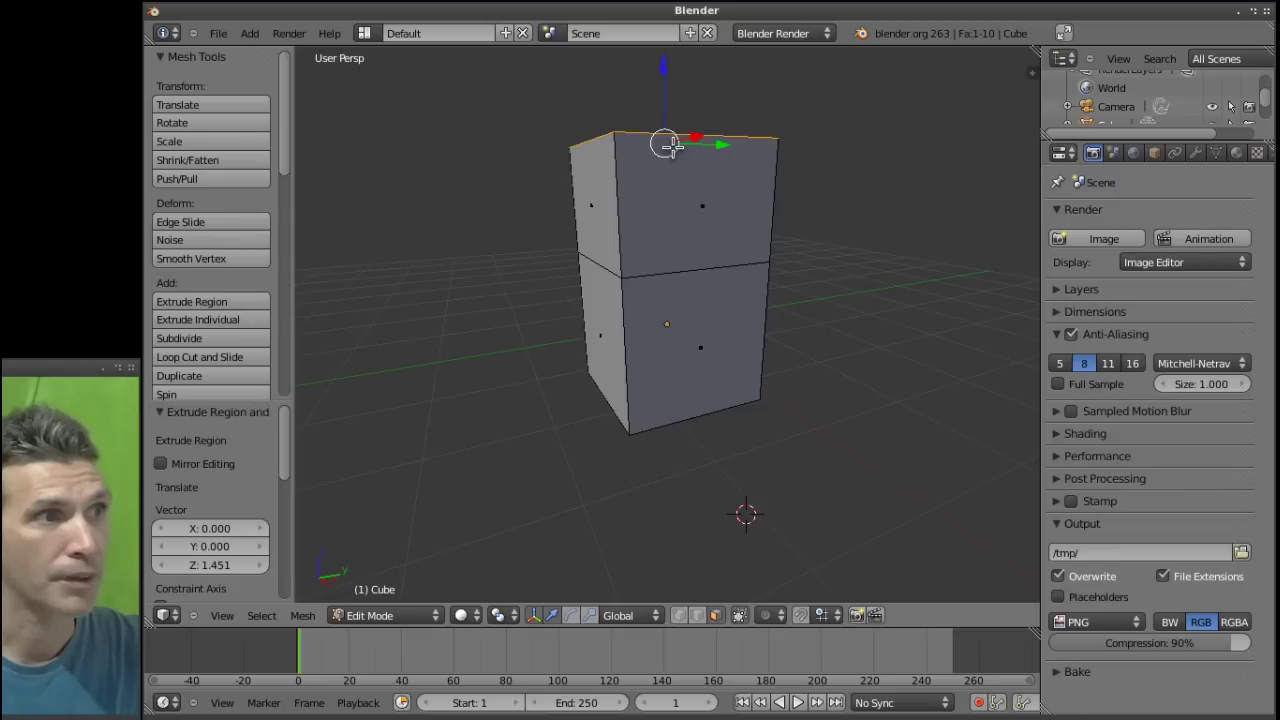
key("e")
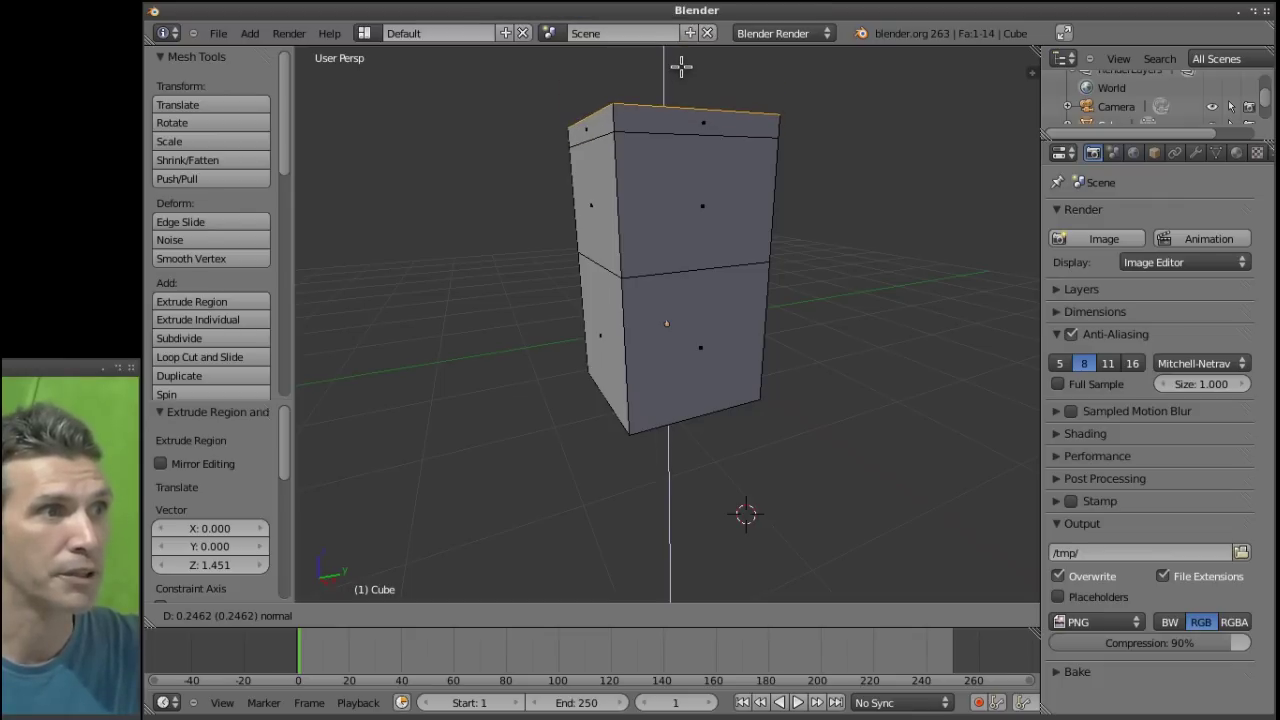
left_click(674, 36)
scroll(766, 123, "down", 4)
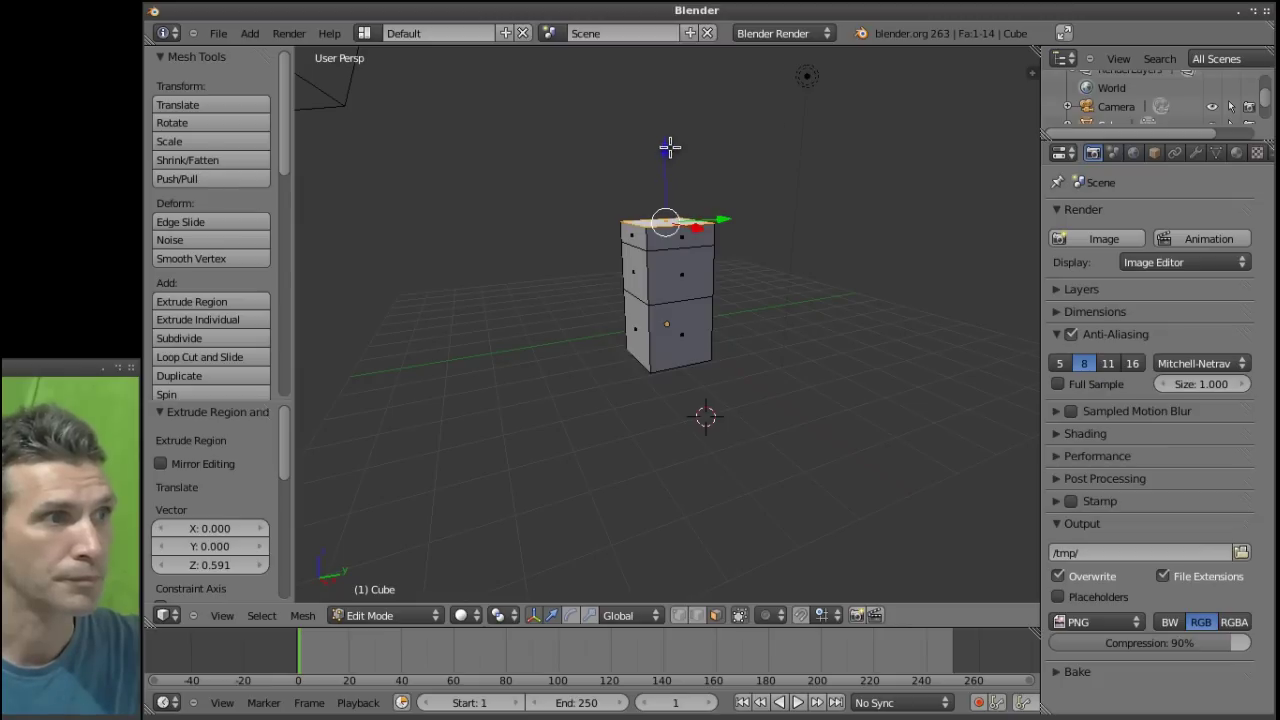
left_click_drag(665, 147, 669, 106)
left_click(699, 137)
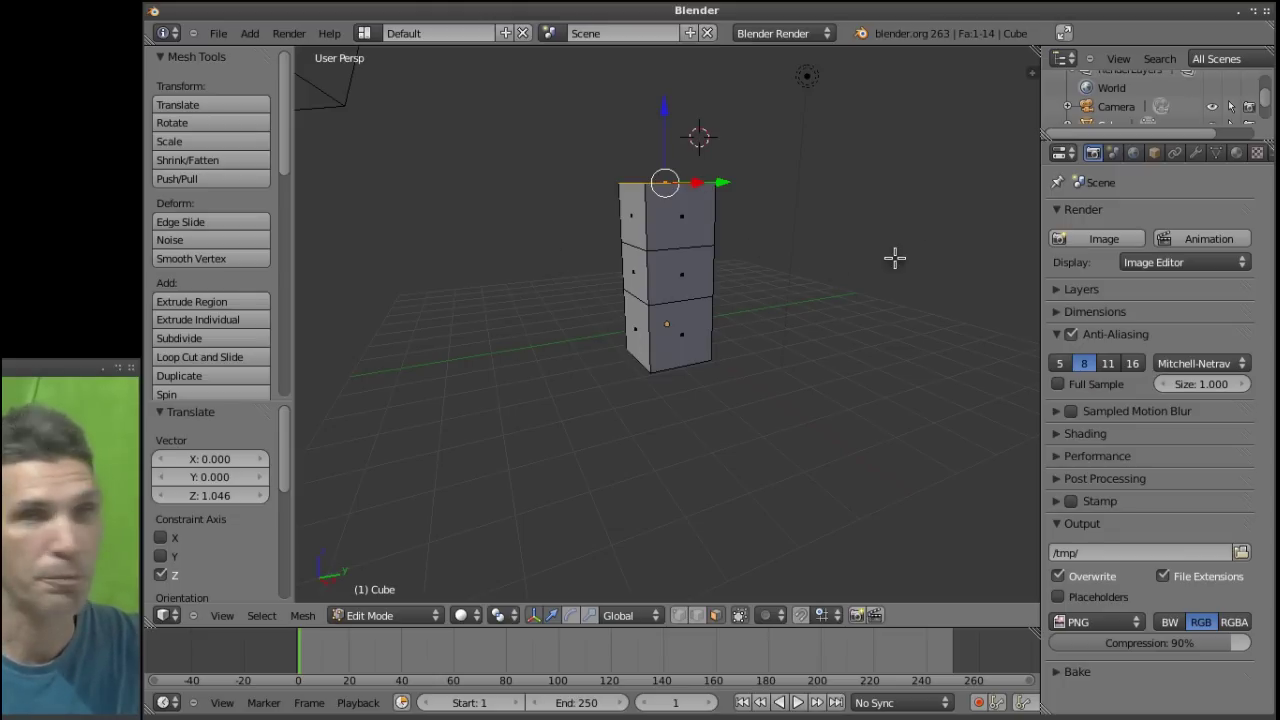
Extrude a side face of the middle block outward twice and scale its end to 0.499.
right_click(631, 272)
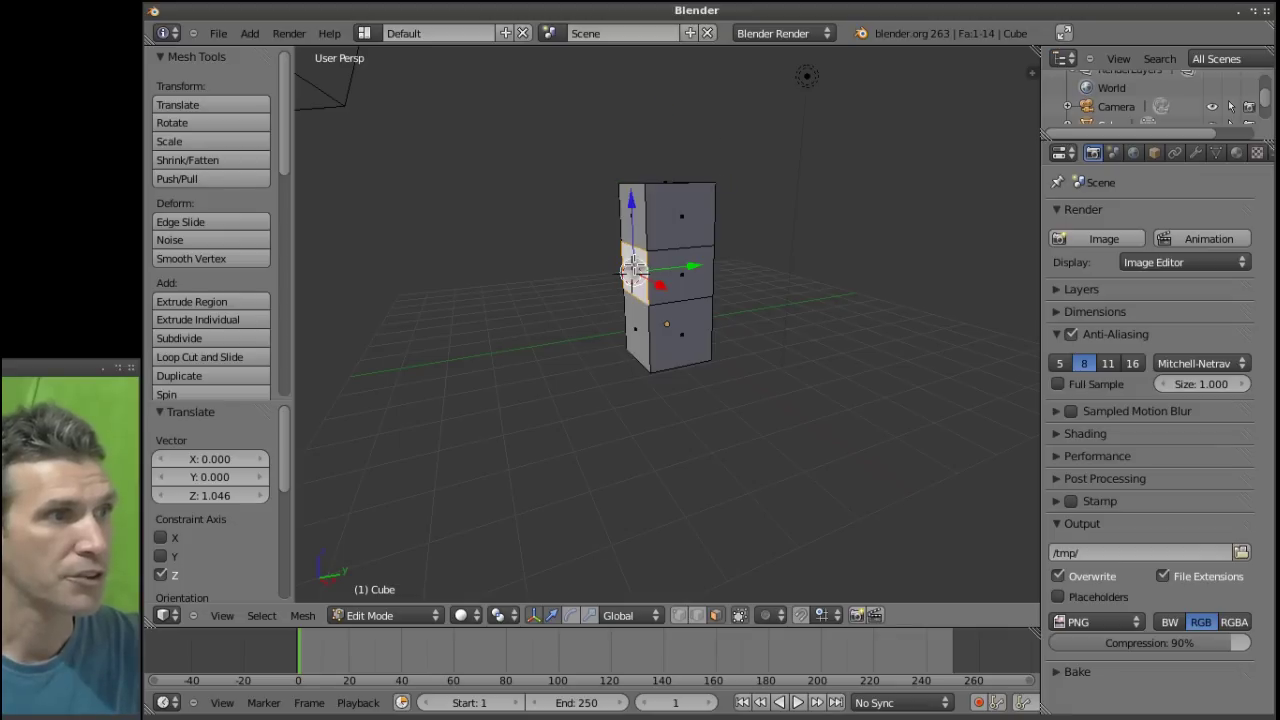
key("e")
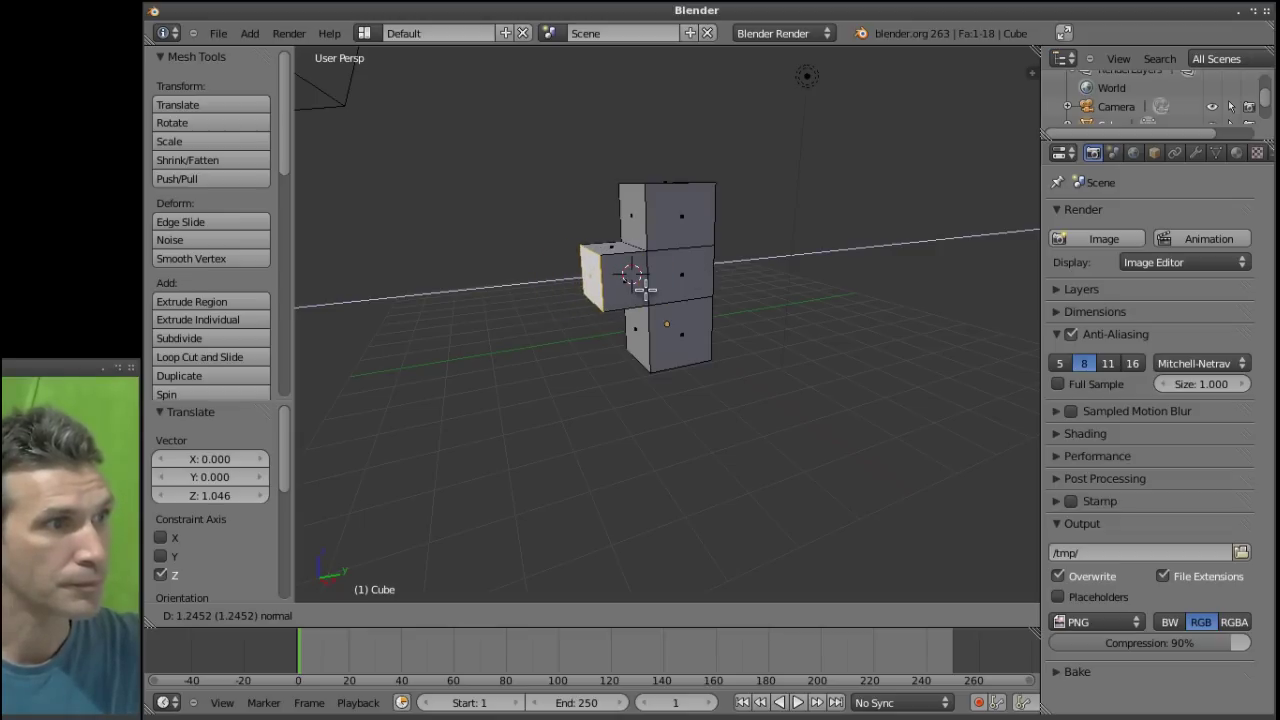
left_click(645, 289)
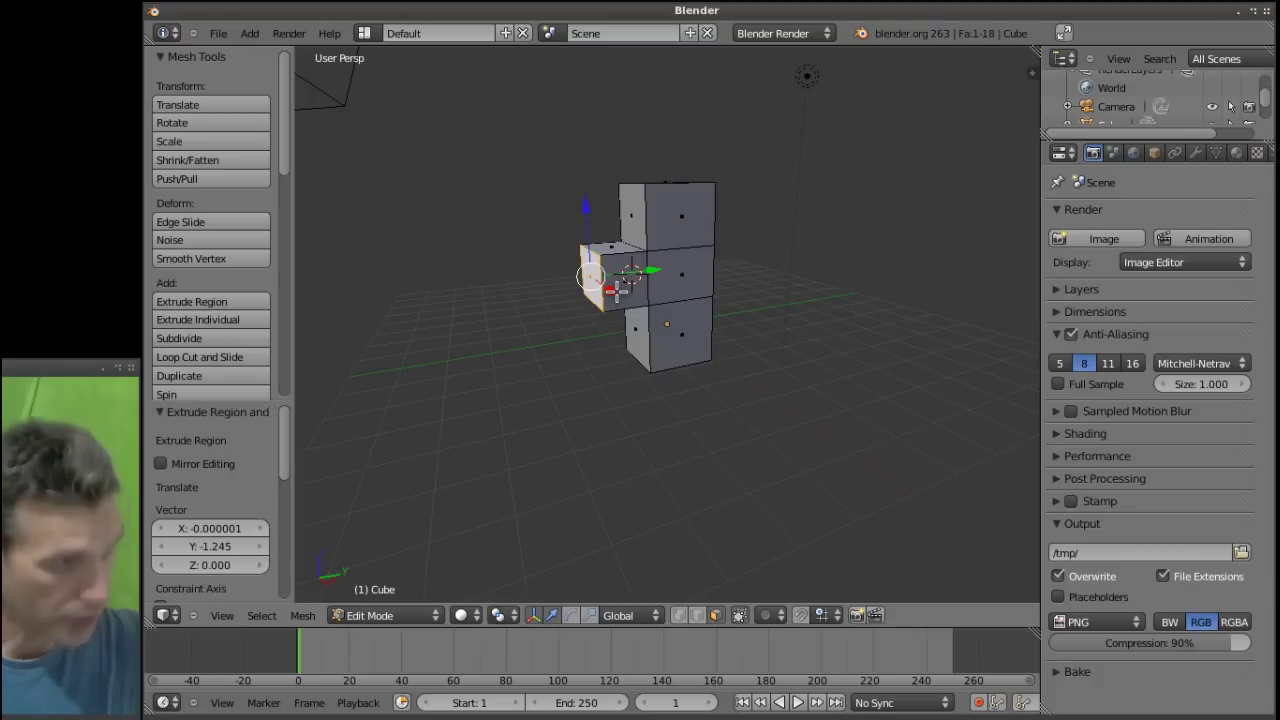
key("e")
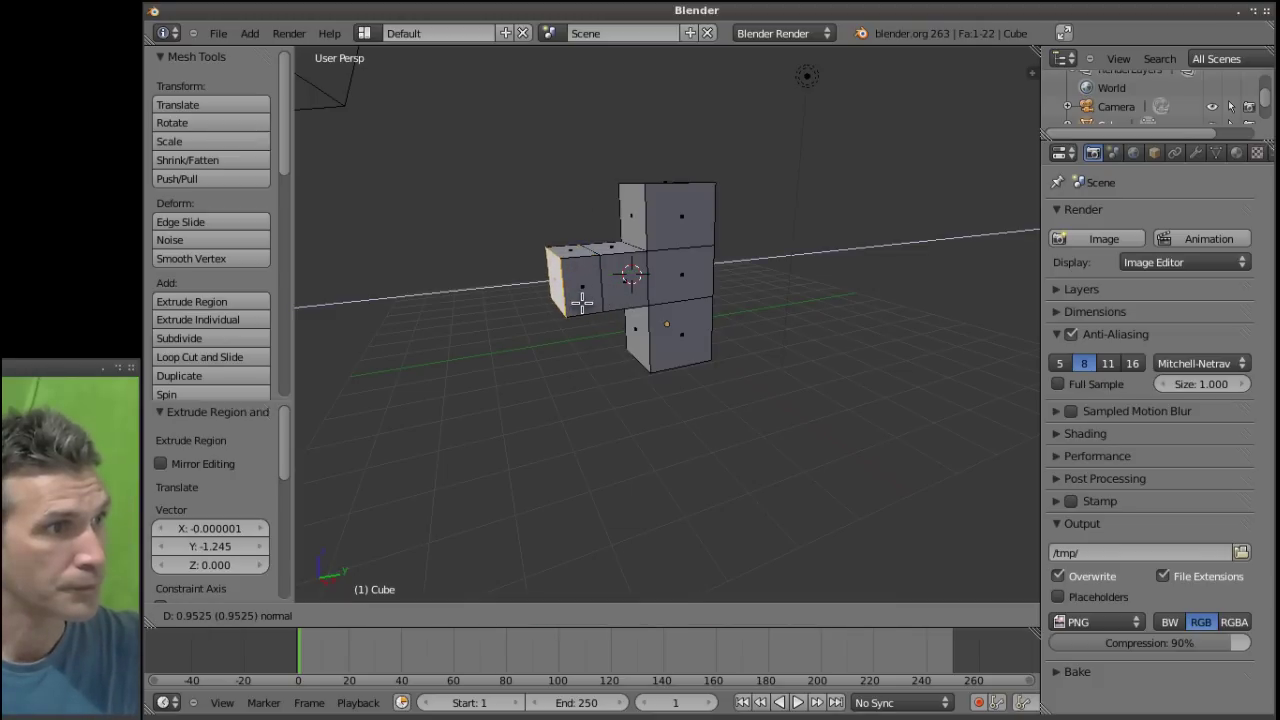
left_click(577, 303)
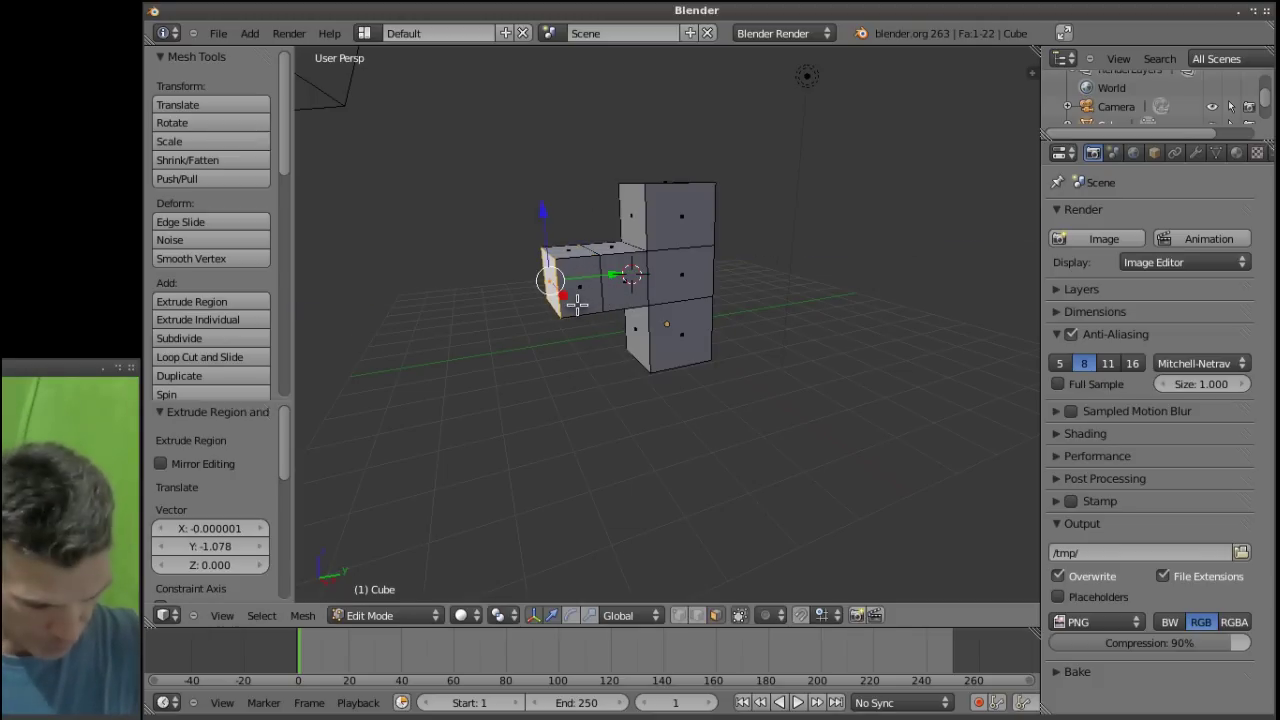
key("s")
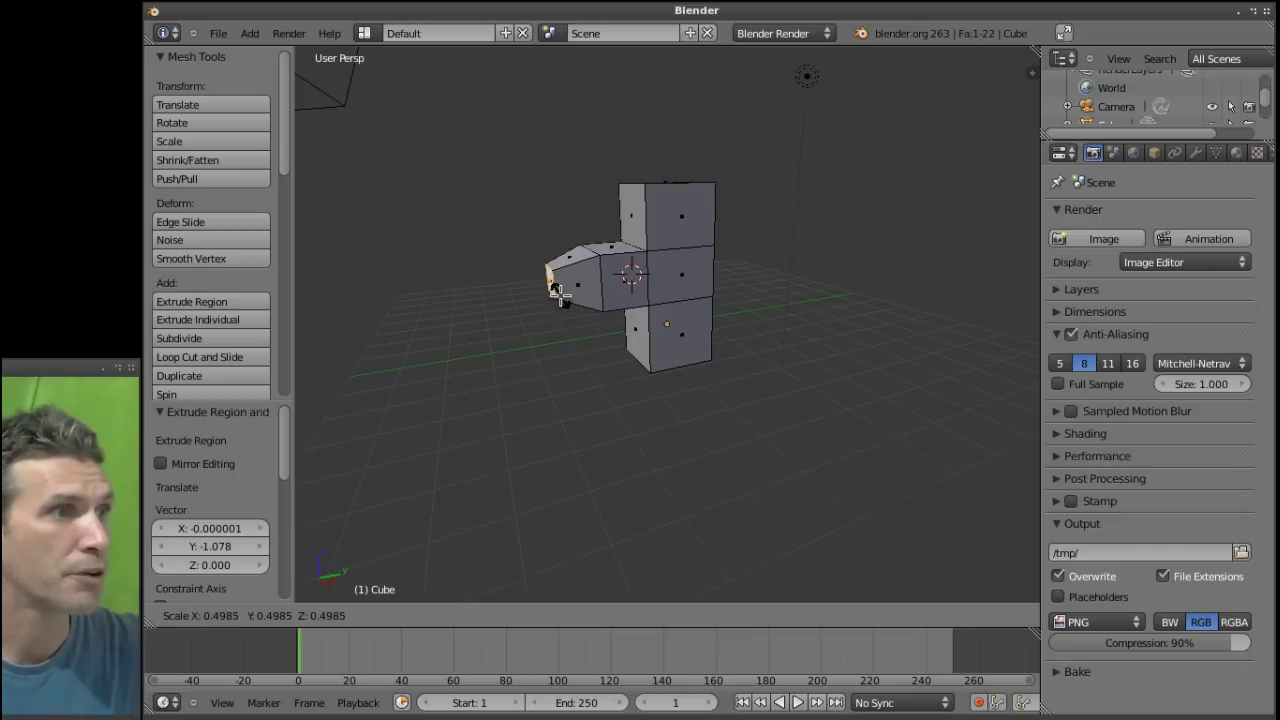
left_click(559, 291)
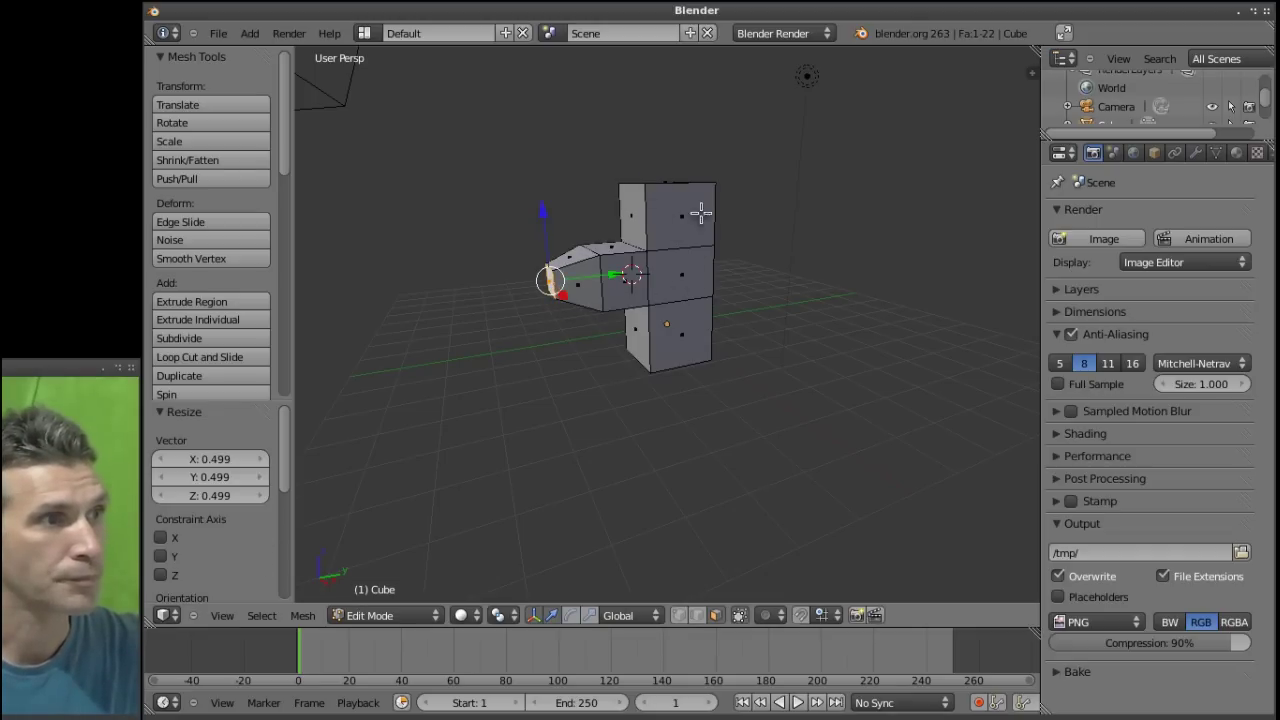
Scale the column's top face down to 0.541.
middle_click_drag(751, 223, 752, 282)
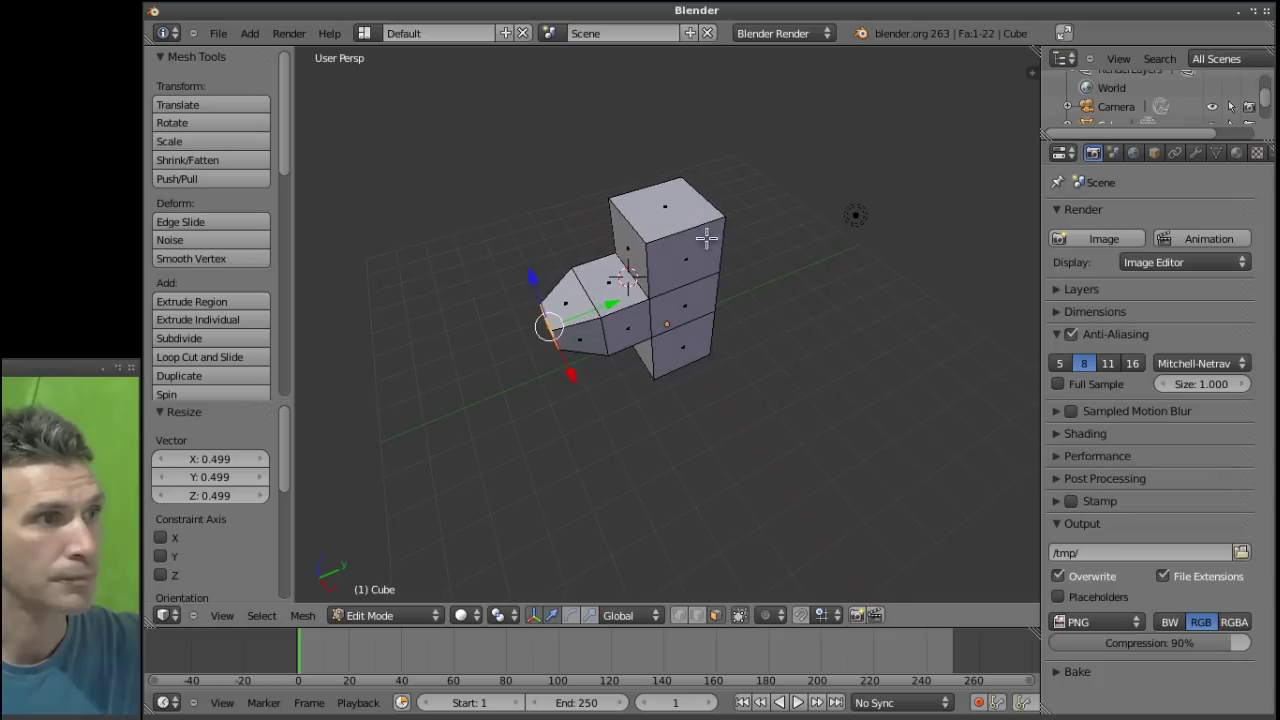
right_click(637, 203)
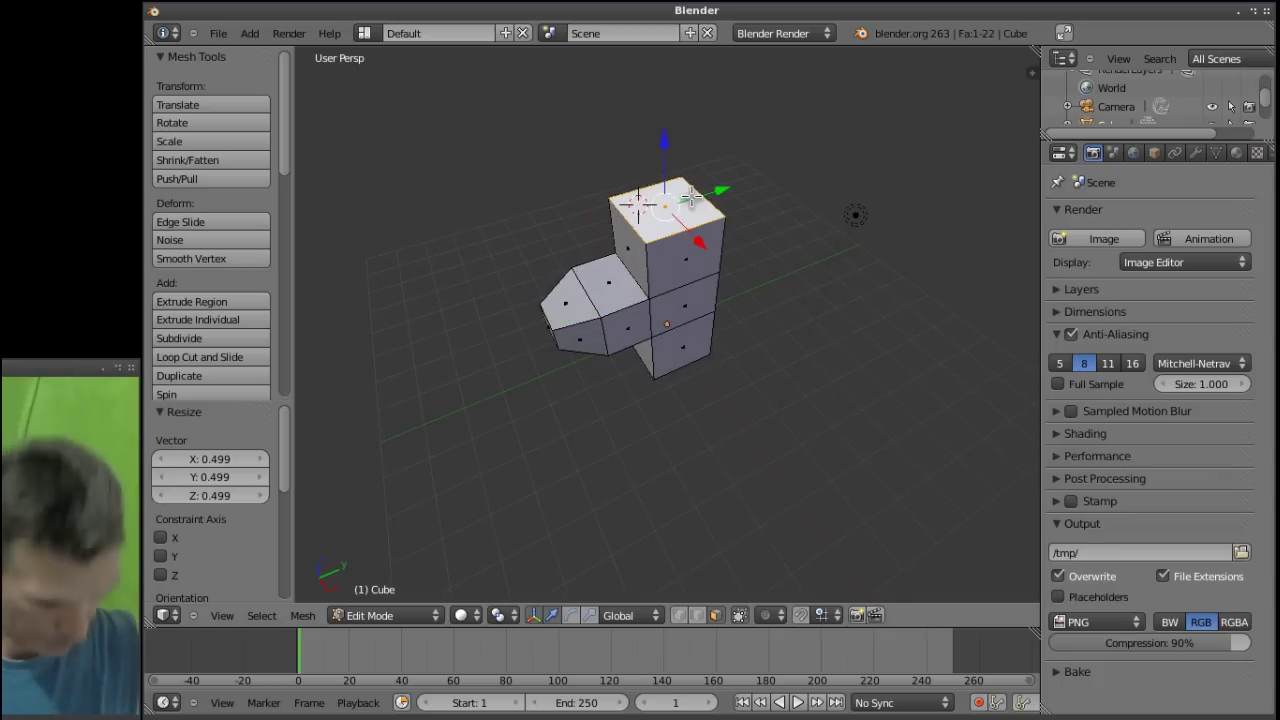
key("s")
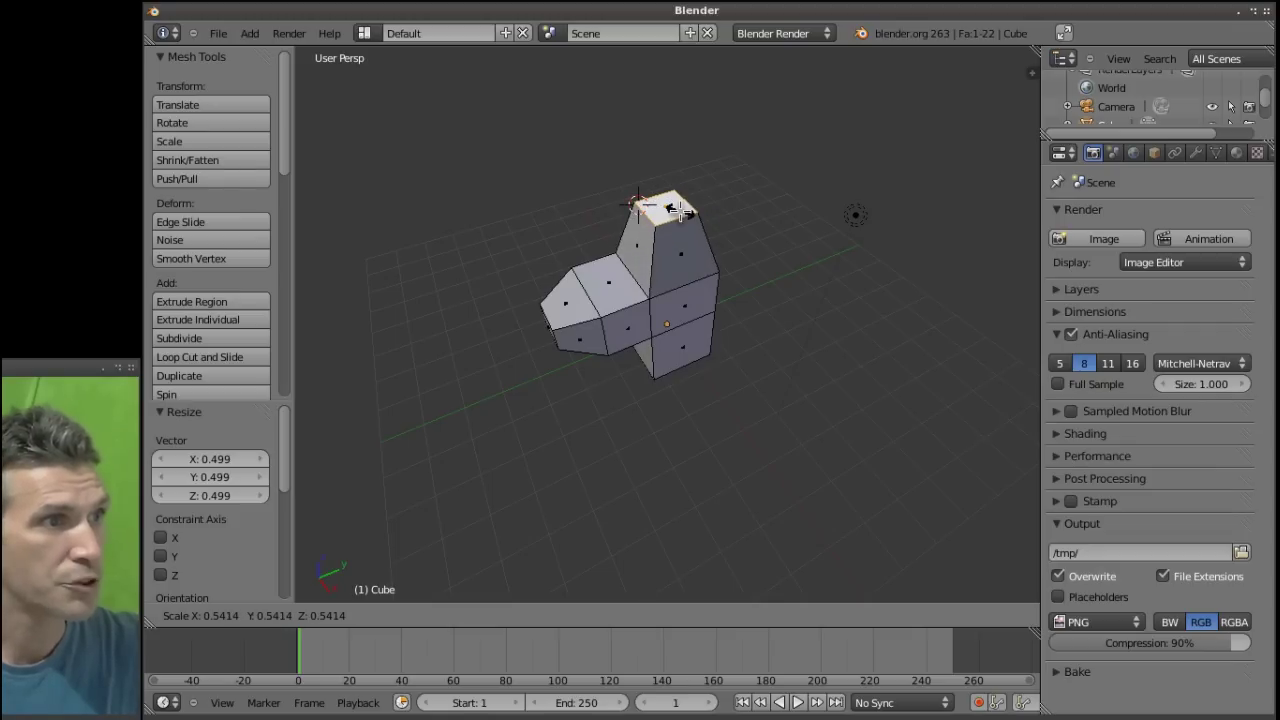
left_click(677, 210)
middle_click_drag(780, 267, 705, 173)
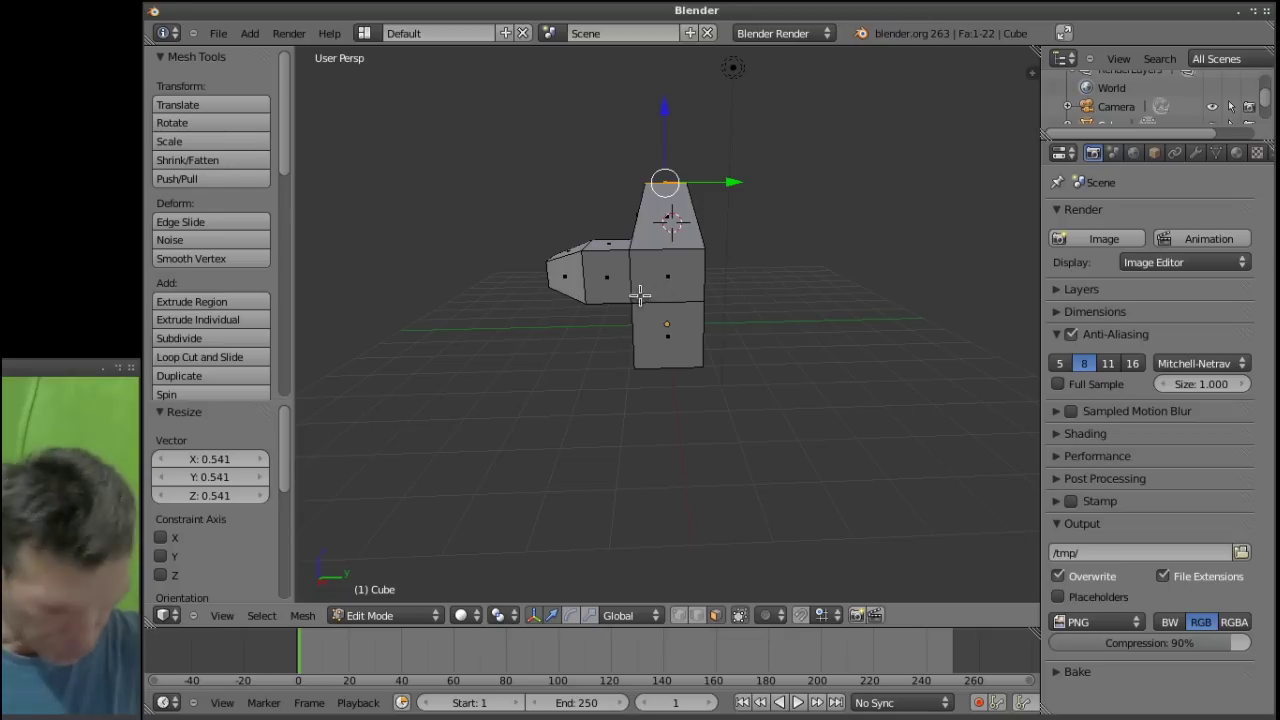
Return to Object Mode, delete the extruded cube, and view the empty scene from above.
left_click(365, 614)
left_click(375, 675)
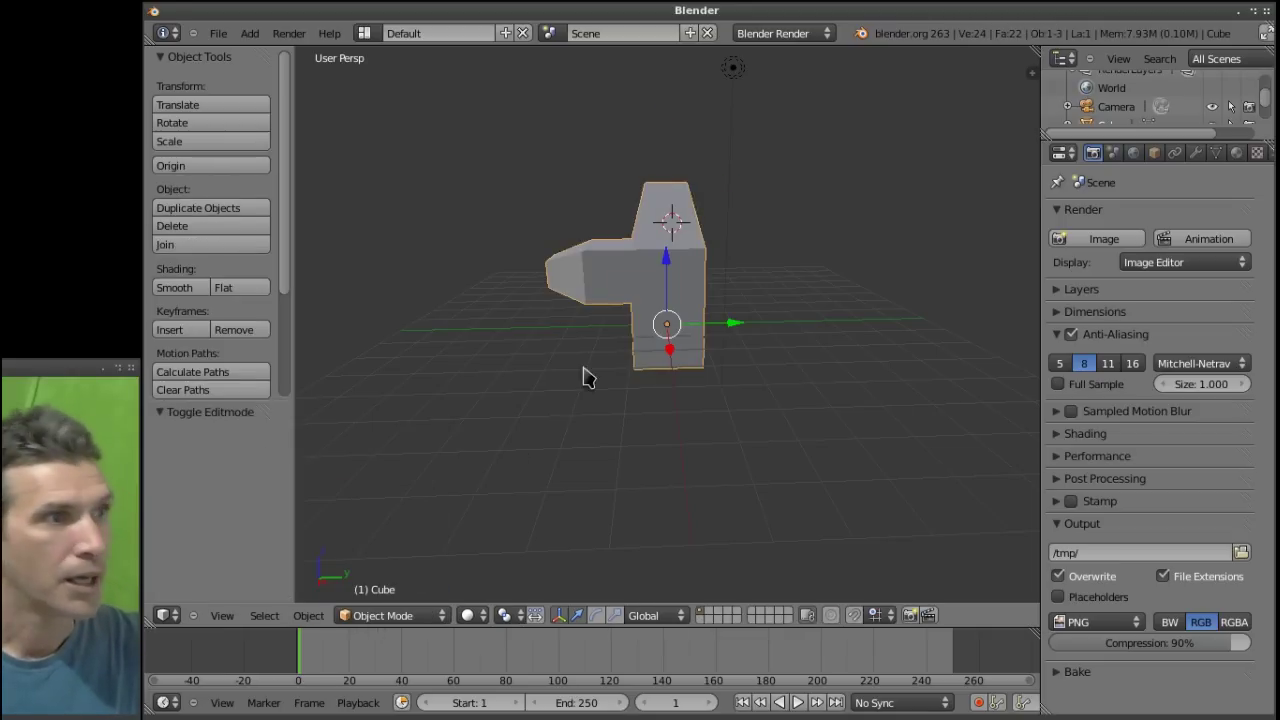
key("x")
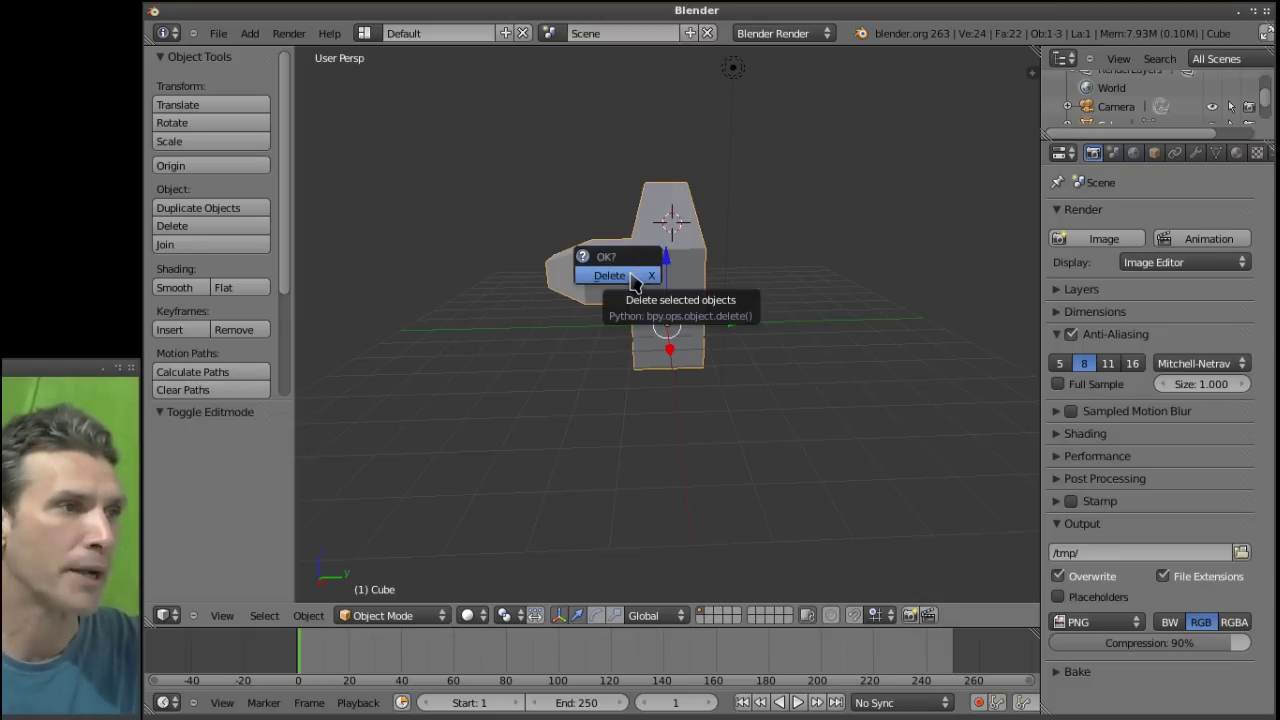
left_click(631, 279)
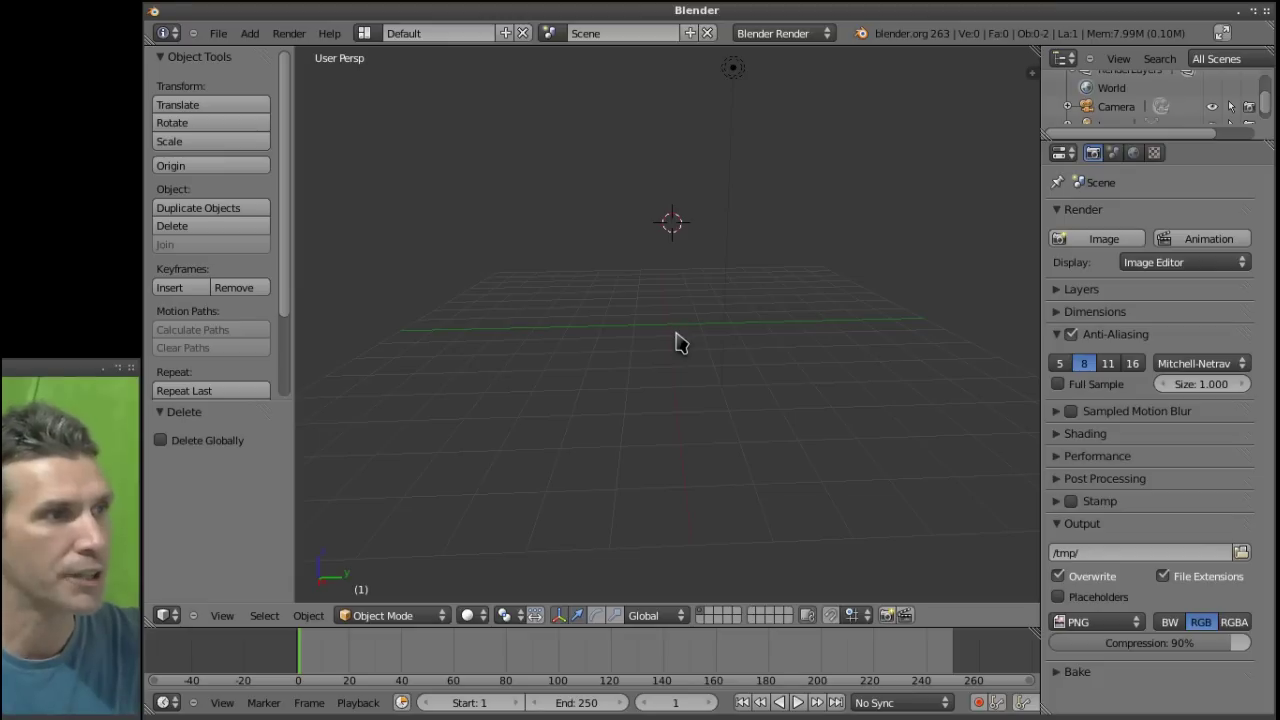
middle_click_drag(671, 360, 668, 514)
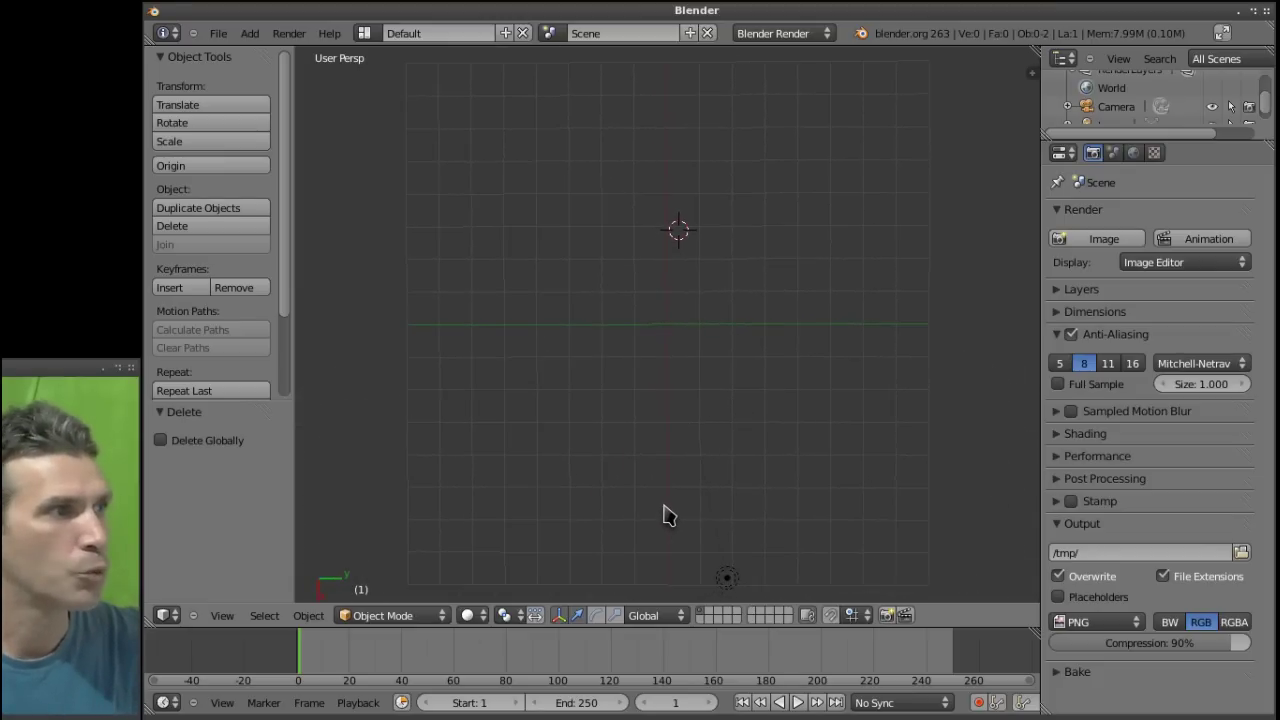
Add a Text object and move it along Z and X toward the grid centre.
left_click(249, 33)
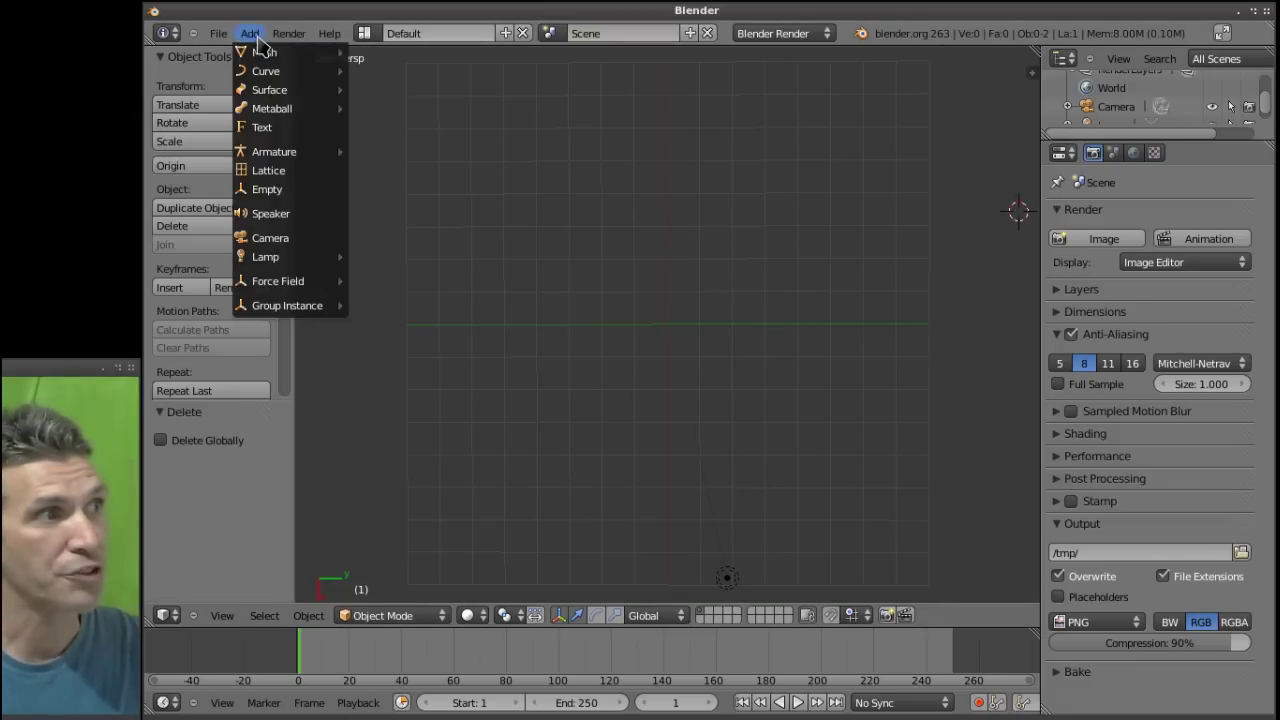
left_click(260, 130)
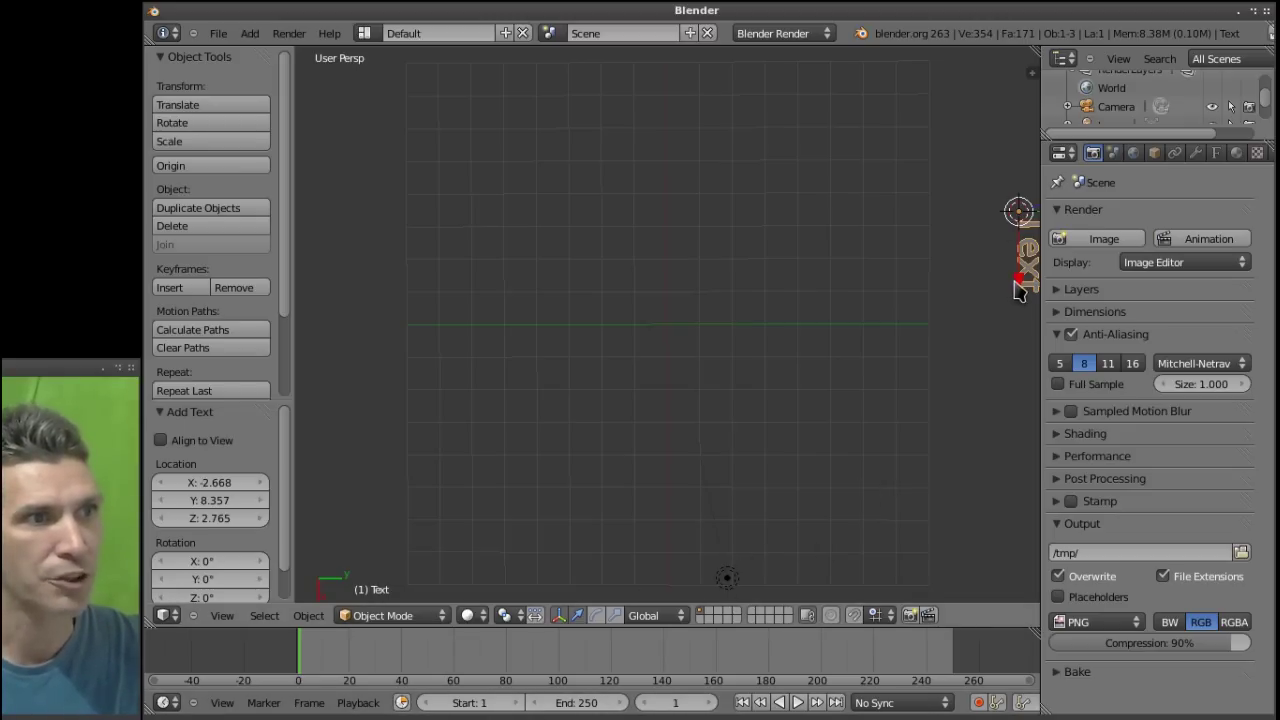
key("g")
key("z")
left_click(1022, 355)
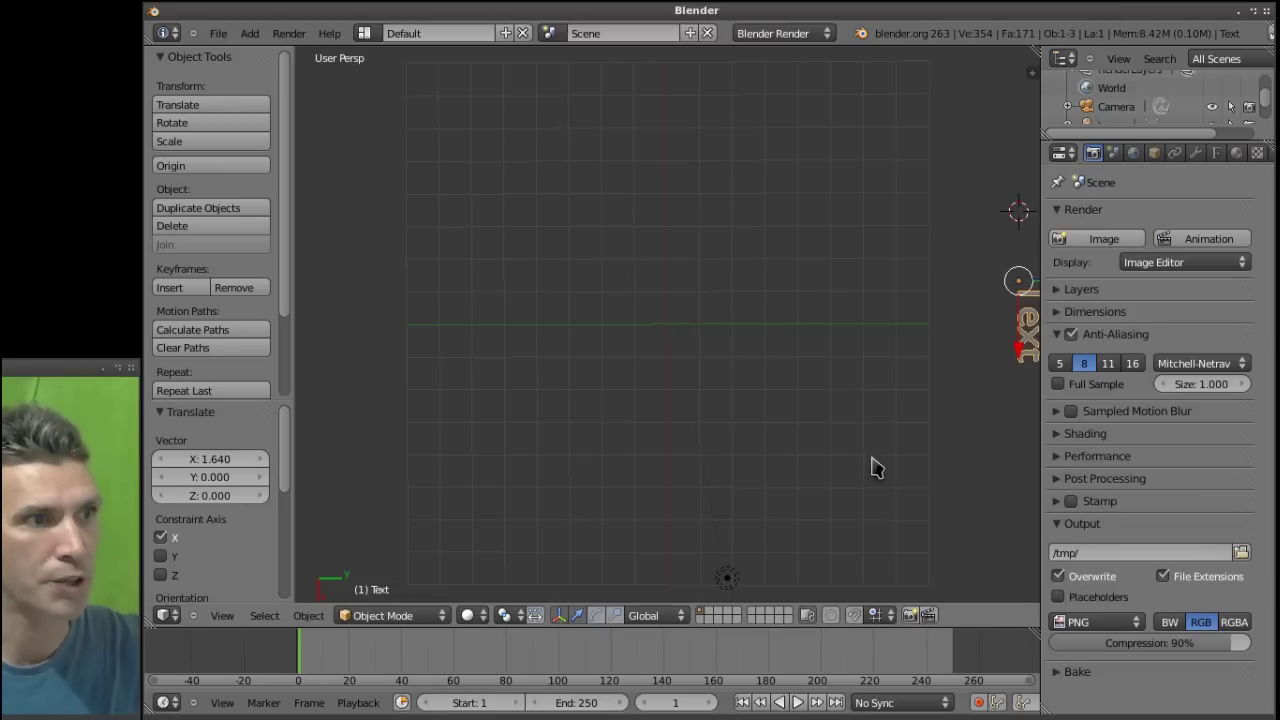
scroll(871, 466, "down", 3)
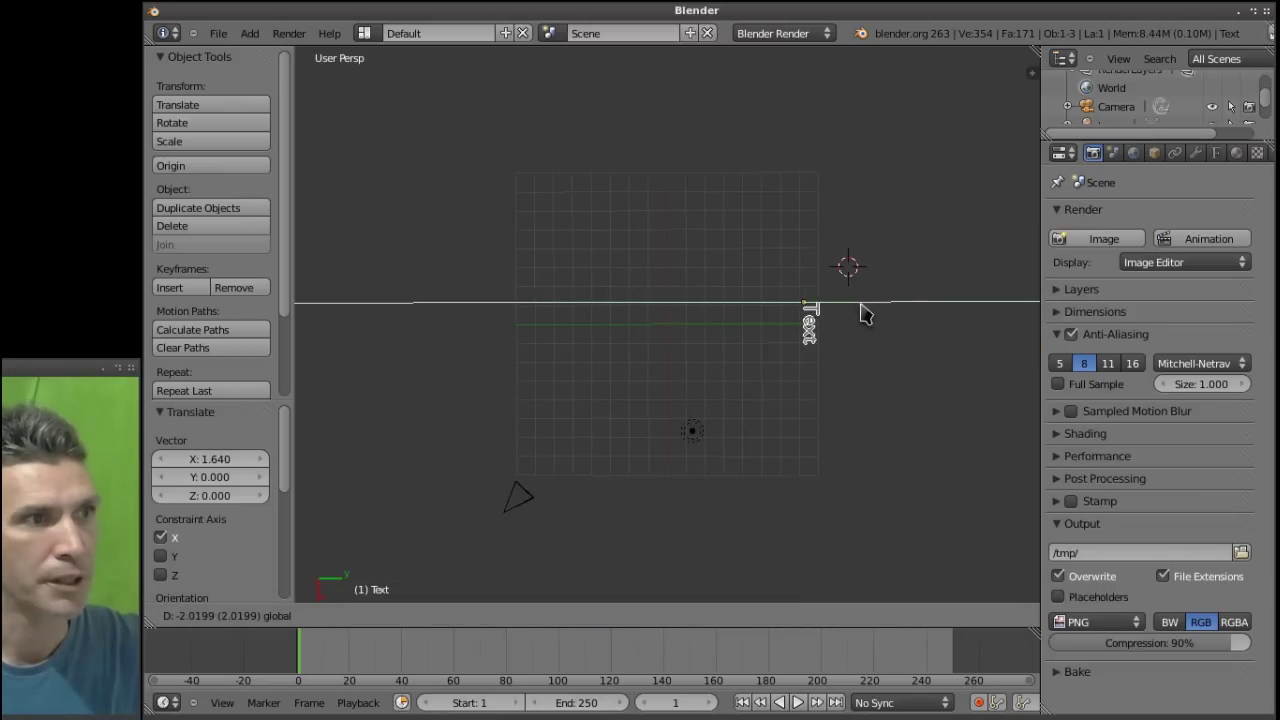
left_click(750, 311)
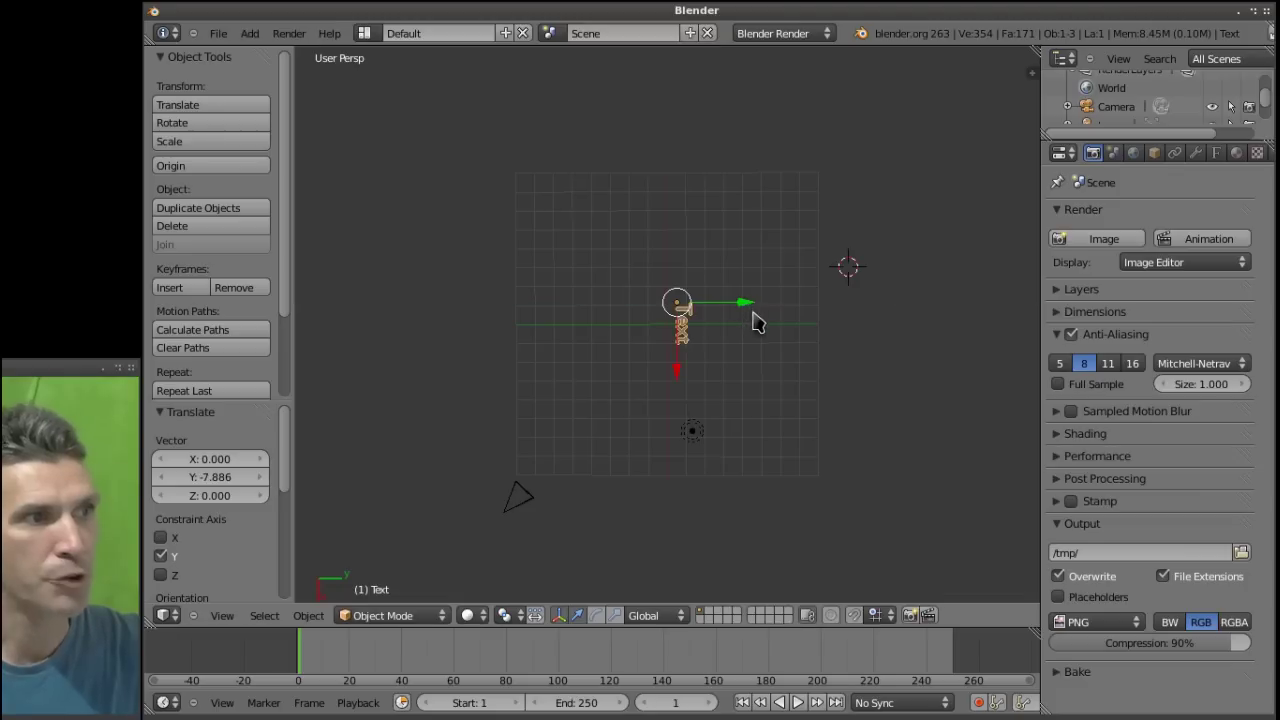
key("g")
key("x")
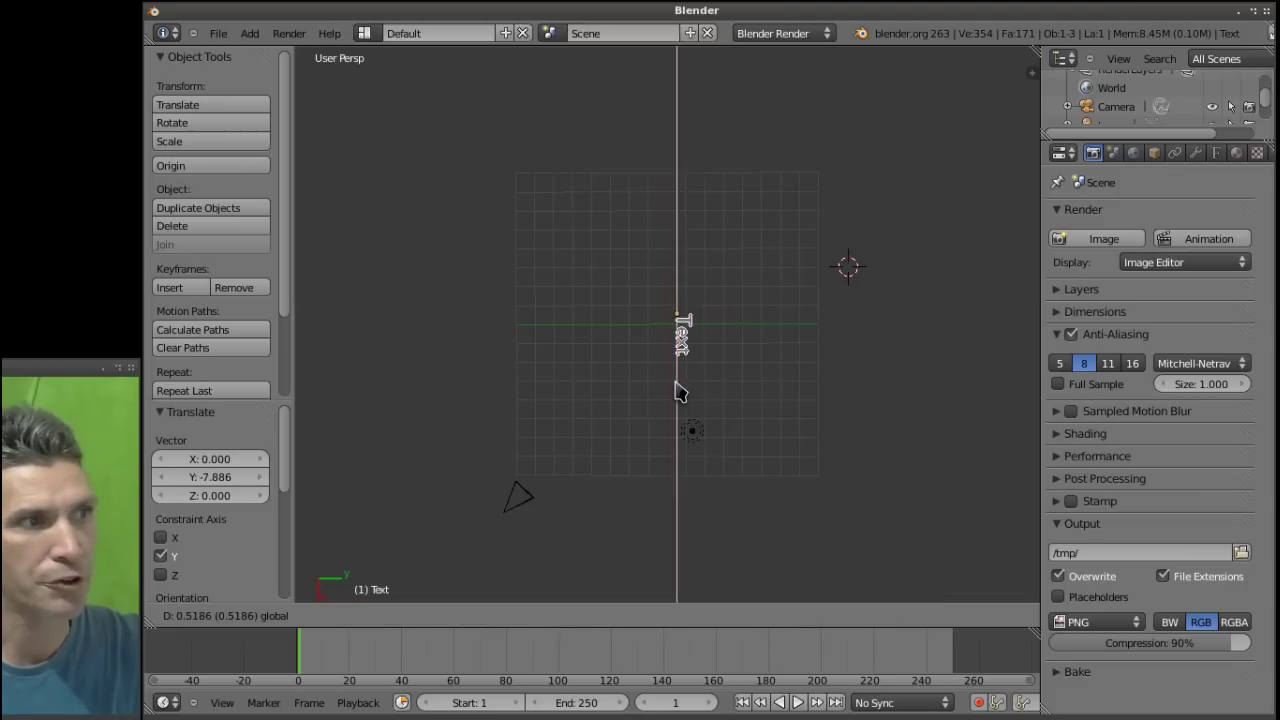
left_click(676, 391)
Check the text from top, front and right views, adjusting its Z, Y and X position toward the origin.
key("KP_7")
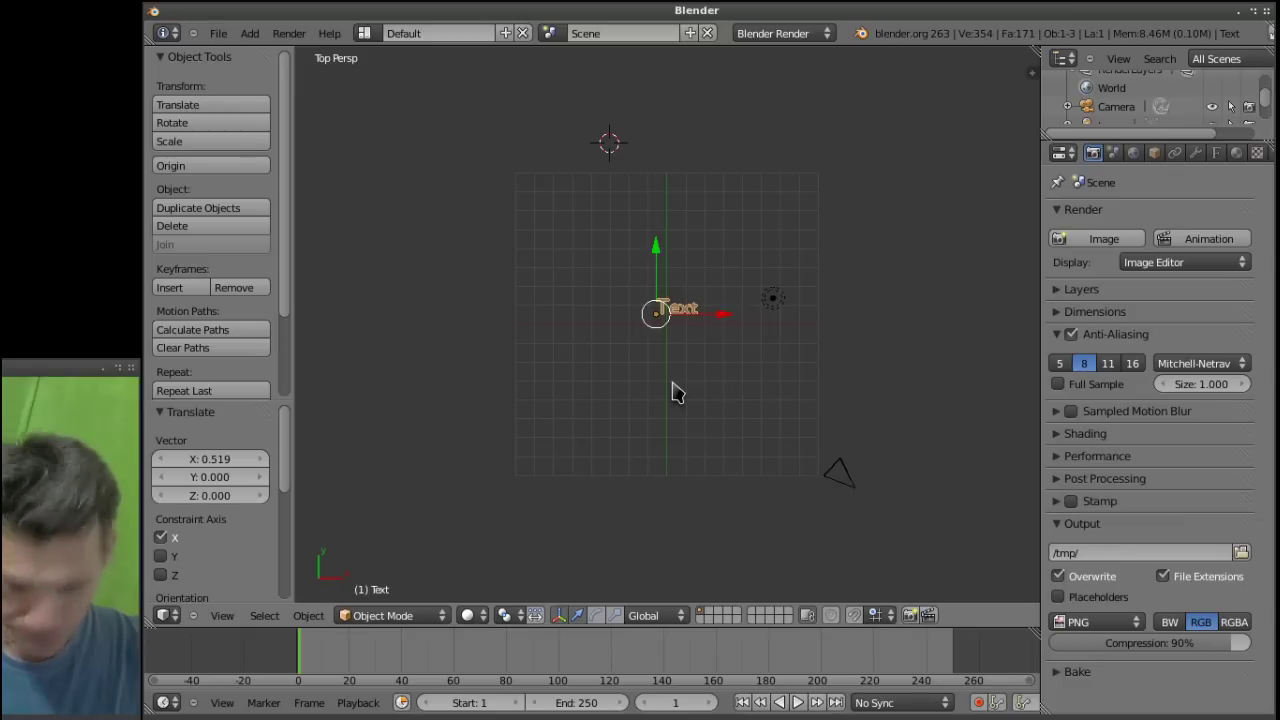
key("KP_1")
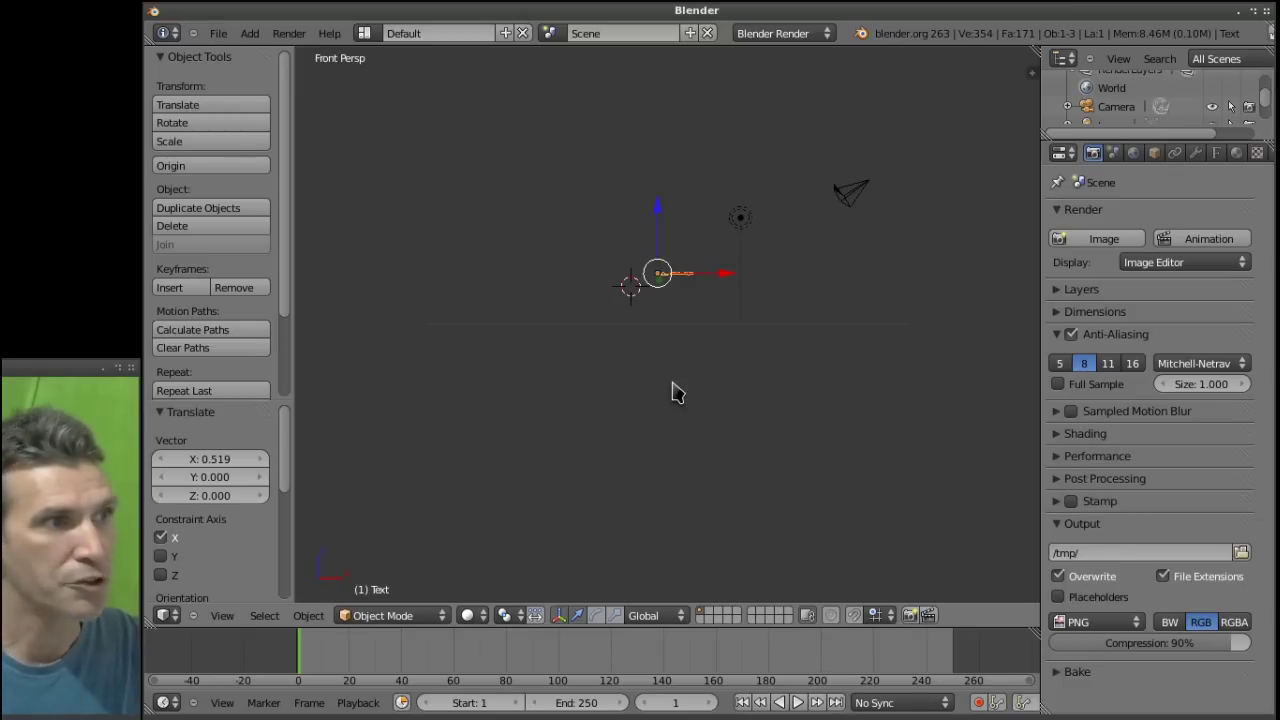
left_click_drag(660, 210, 660, 258)
key("KP_3")
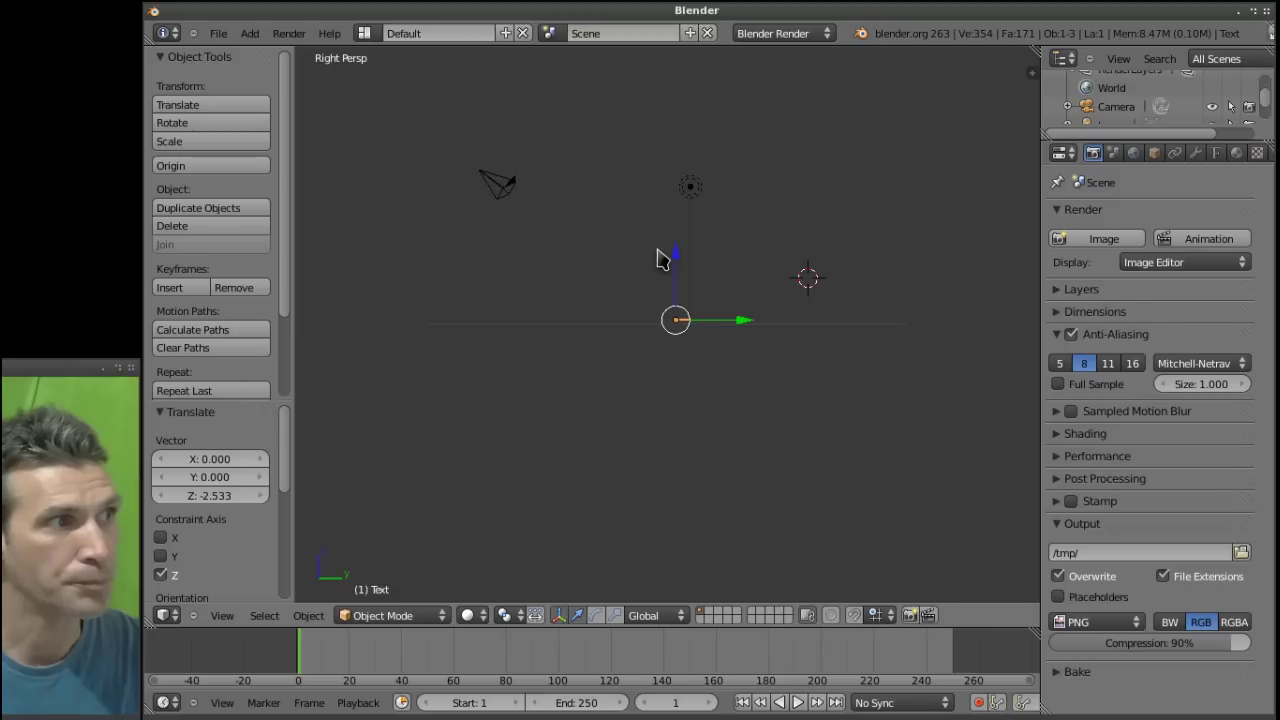
key("KP_1")
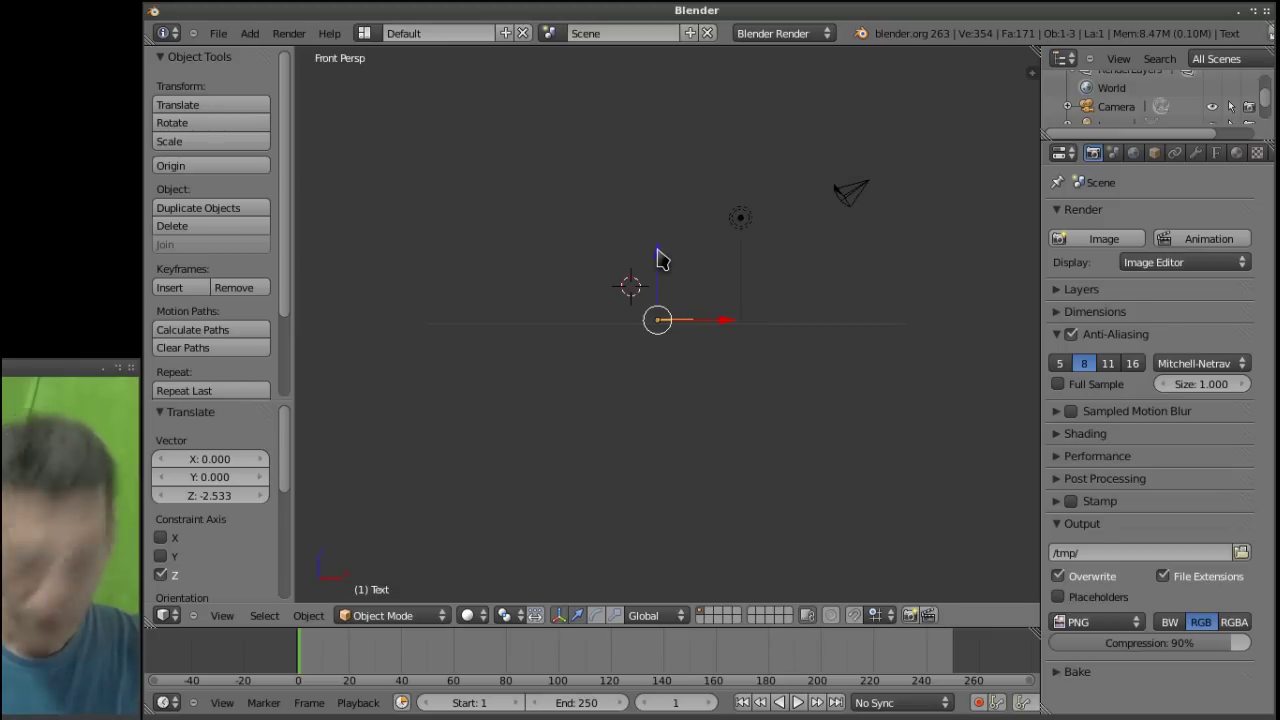
key("KP_7")
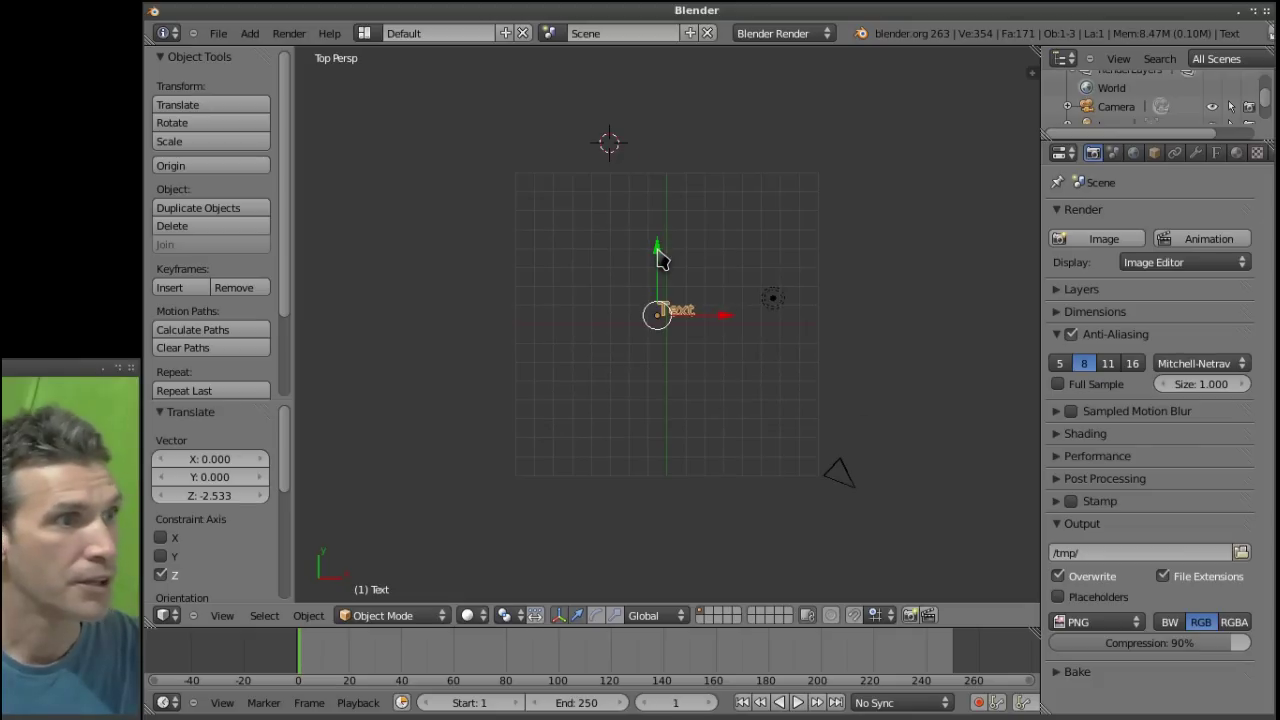
mouse_move(658, 252)
left_mouse_down()
mouse_move(662, 266)
mouse_move(661, 254)
left_mouse_up()
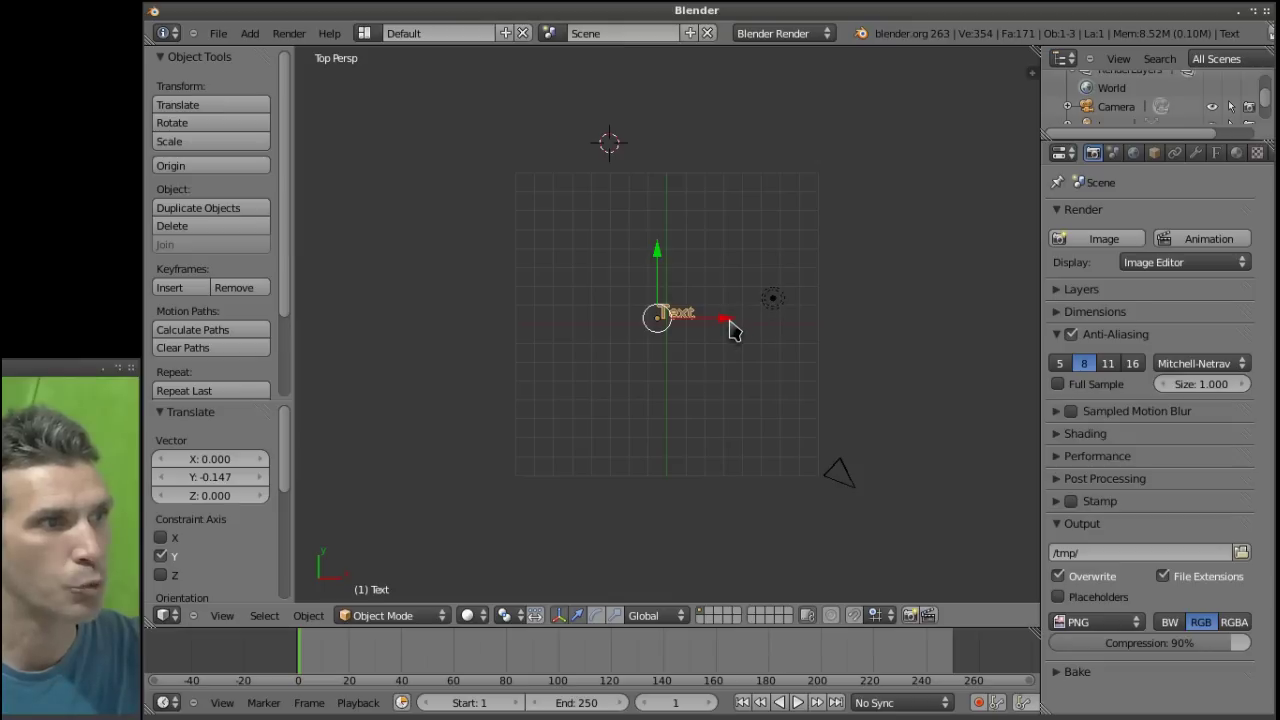
left_click_drag(729, 322, 746, 324)
scroll(746, 324, "up", 2)
scroll(746, 324, "up", 3)
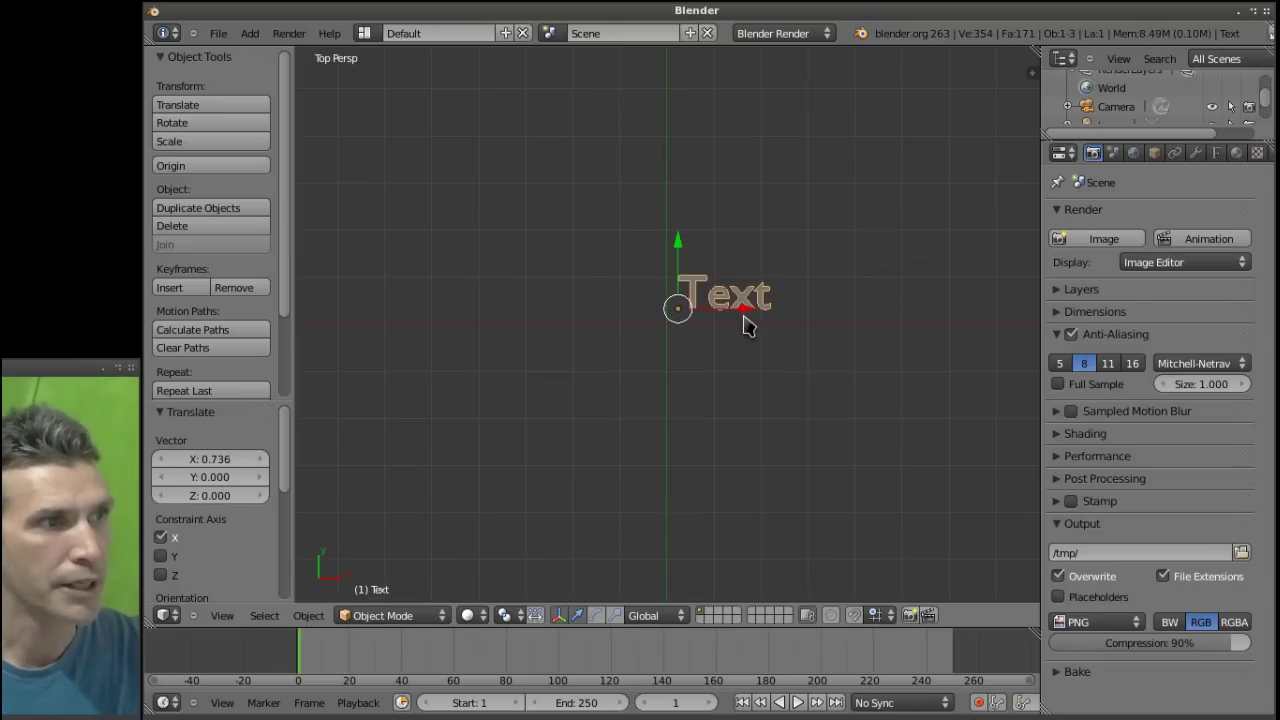
In text Edit Mode, replace 'Text' with "Spatry's" on line one and 'Blender Text' on line two.
left_click(390, 615)
left_click(375, 576)
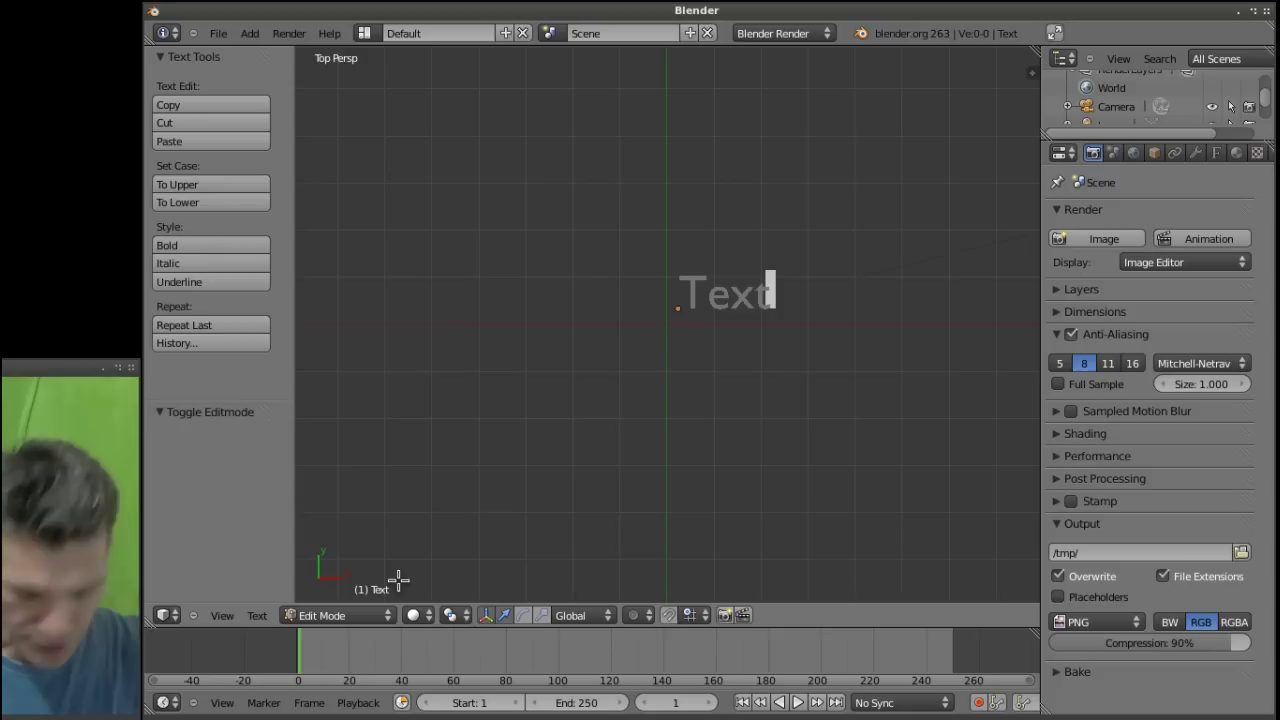
key("BackSpace")
key("BackSpace")
key("BackSpace")
key("BackSpace")
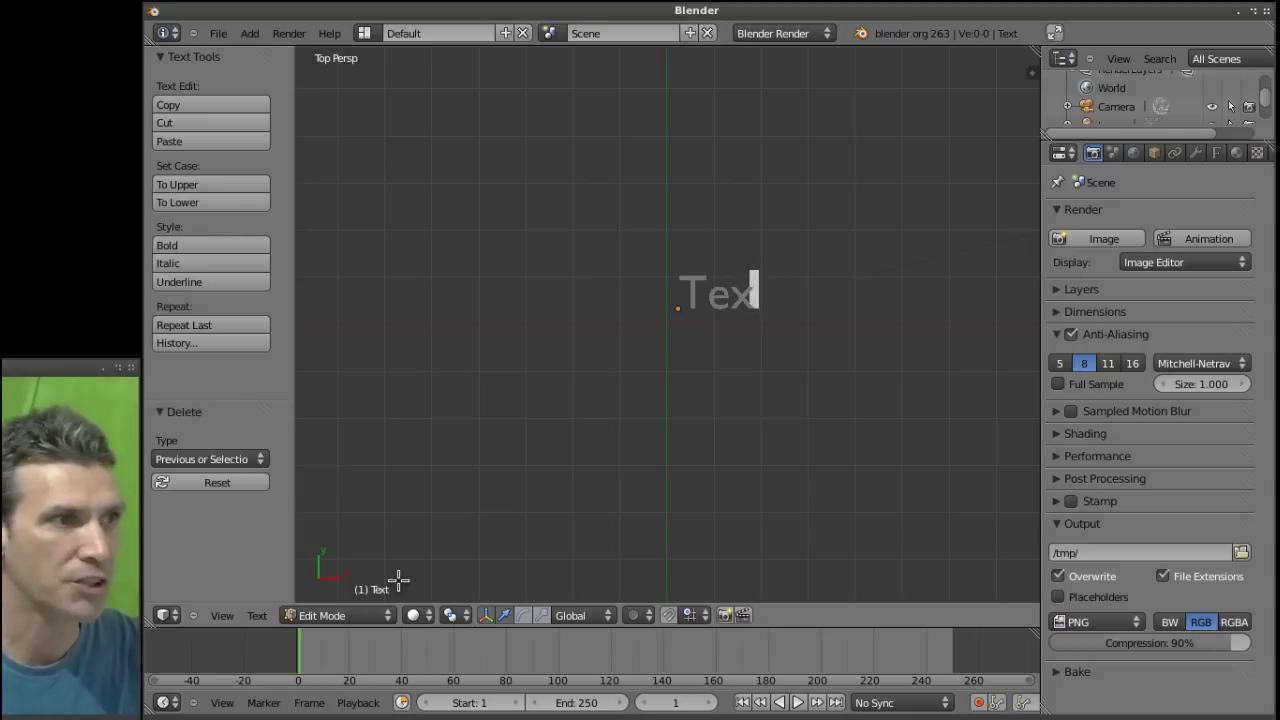
type("Spatry")
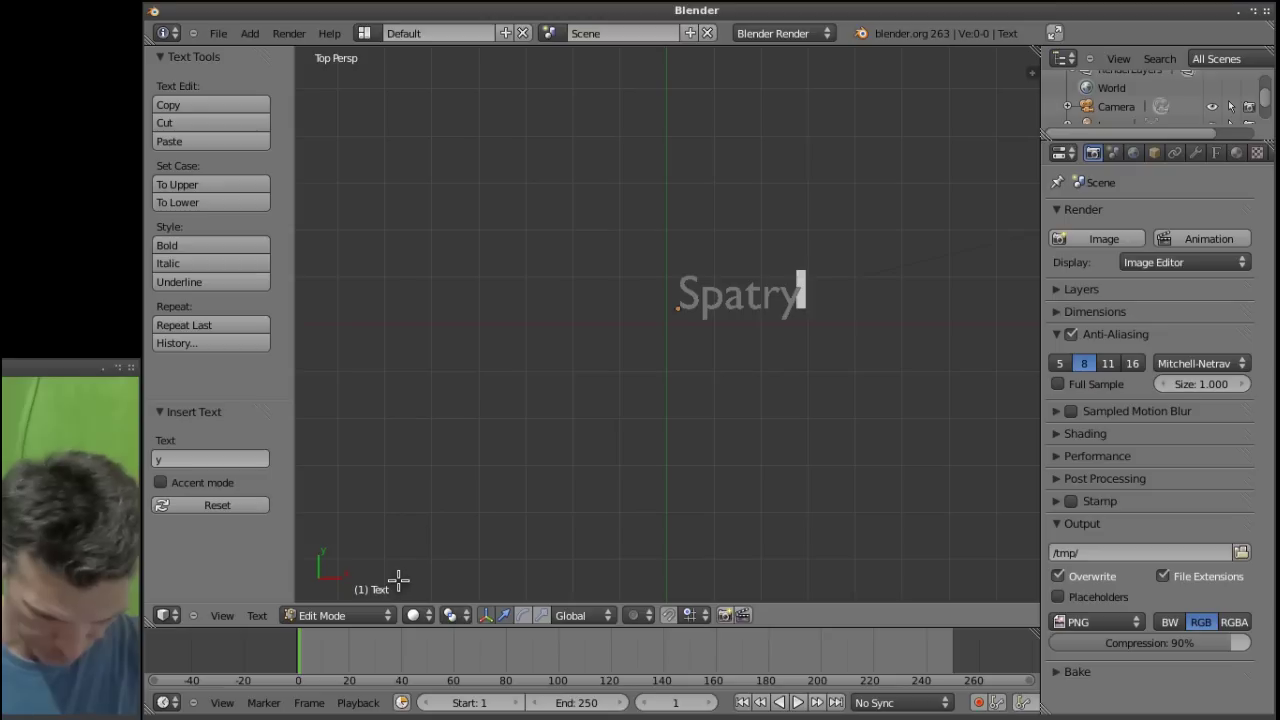
type("'s")
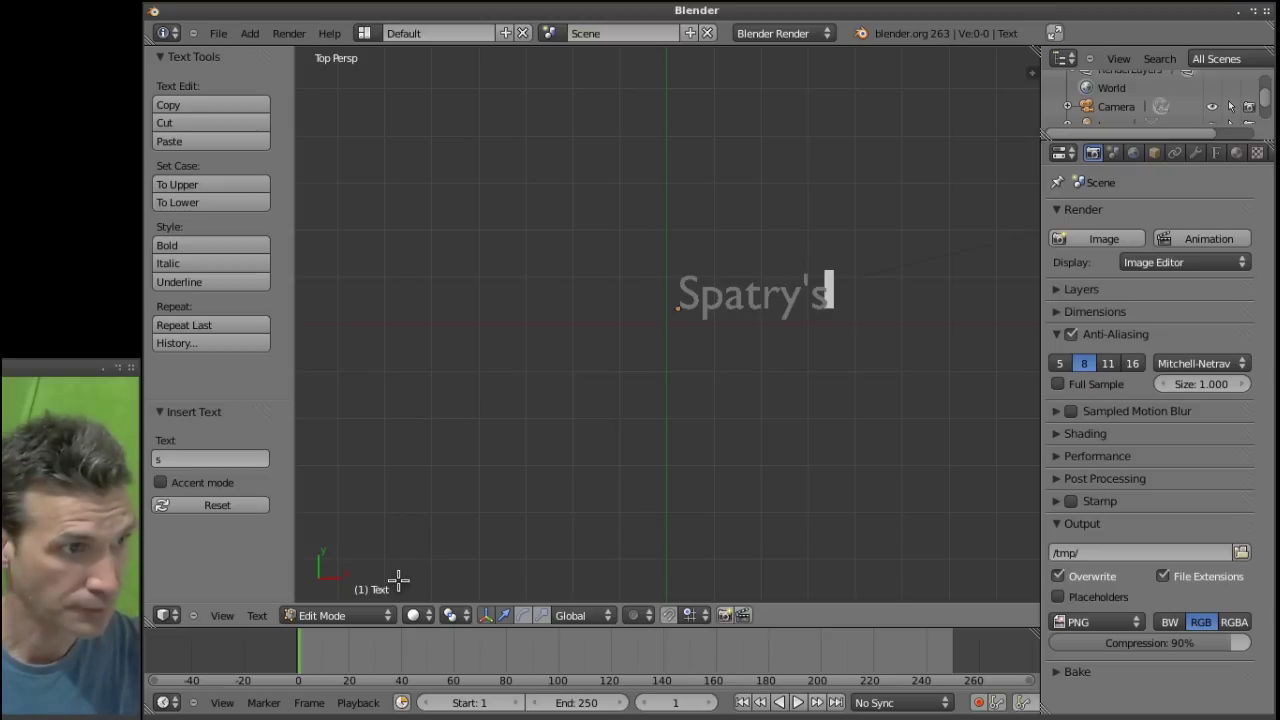
key("Return")
type("Ble")
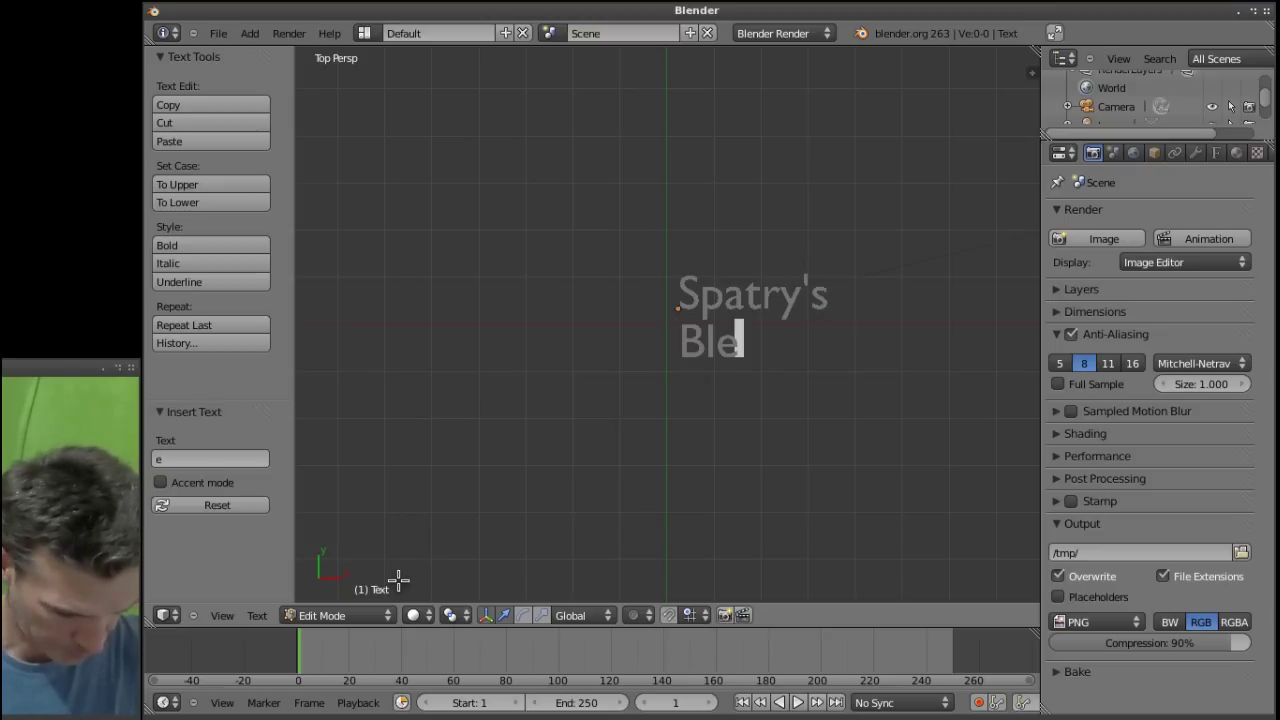
type("nder Text")
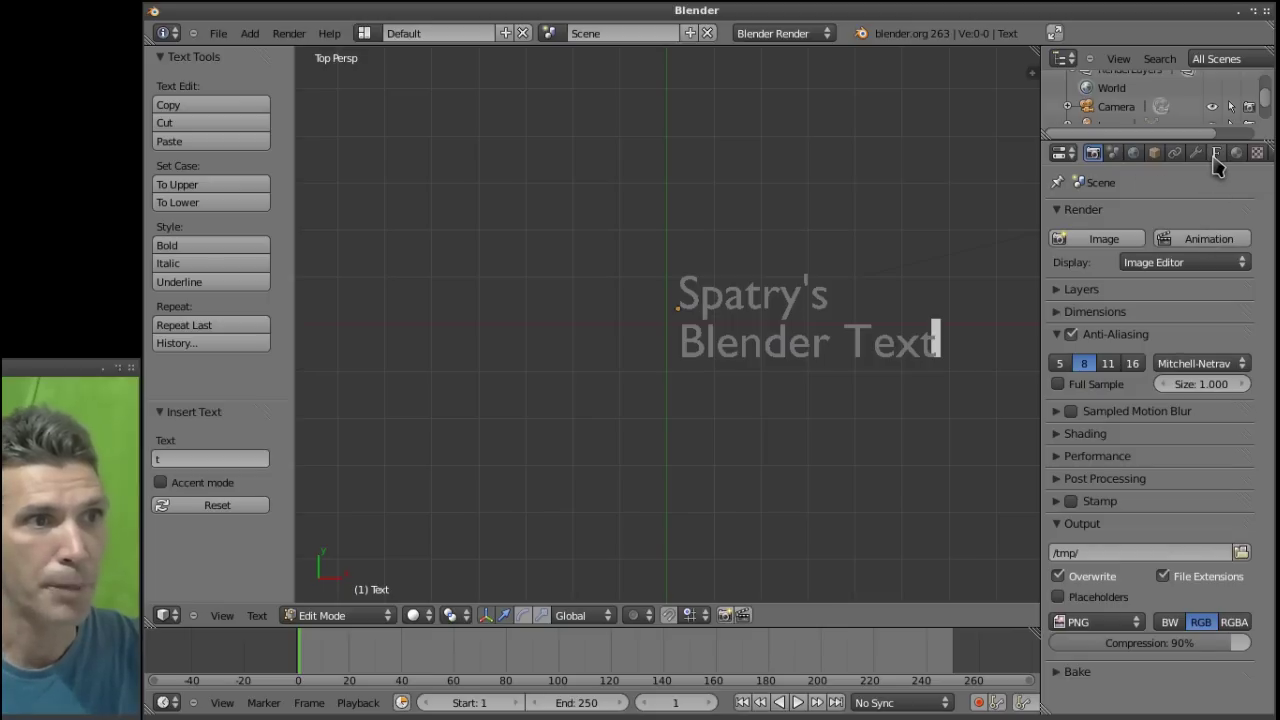
In the text's Object Data Paragraph settings, try Justify and Flush, then set Align to Center.
left_click(1218, 155)
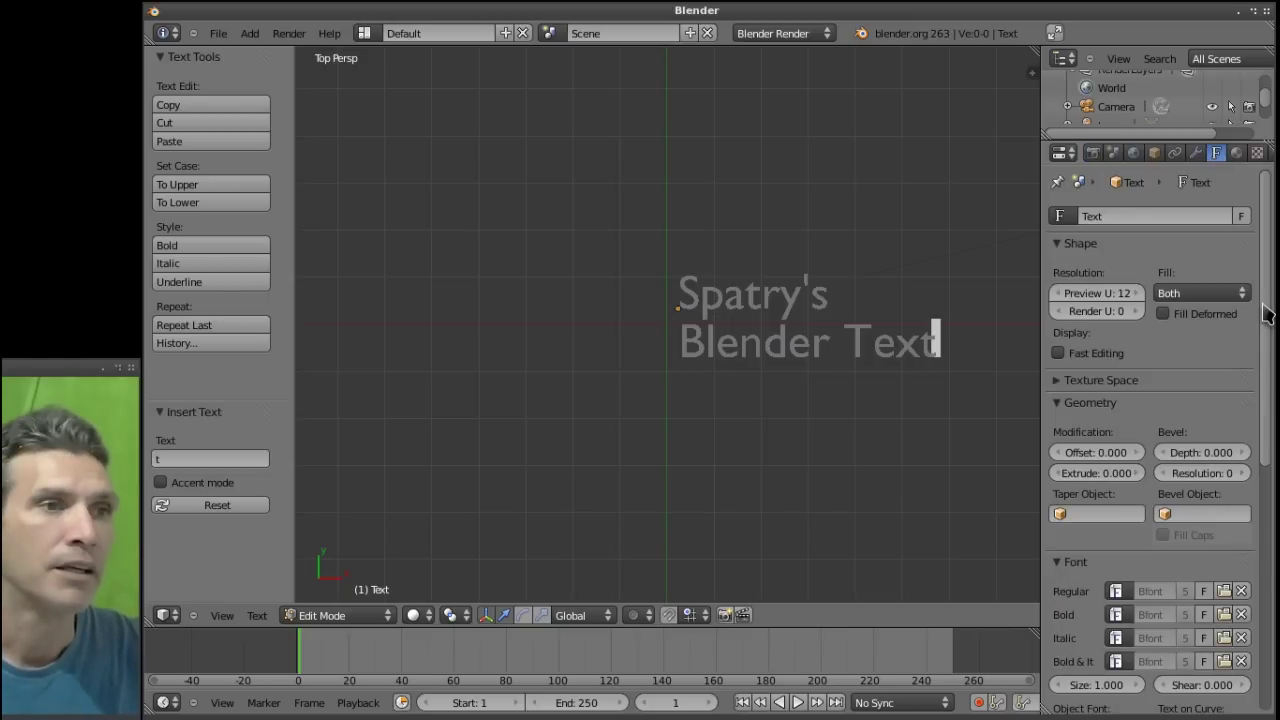
scroll(1265, 313, "down", 10)
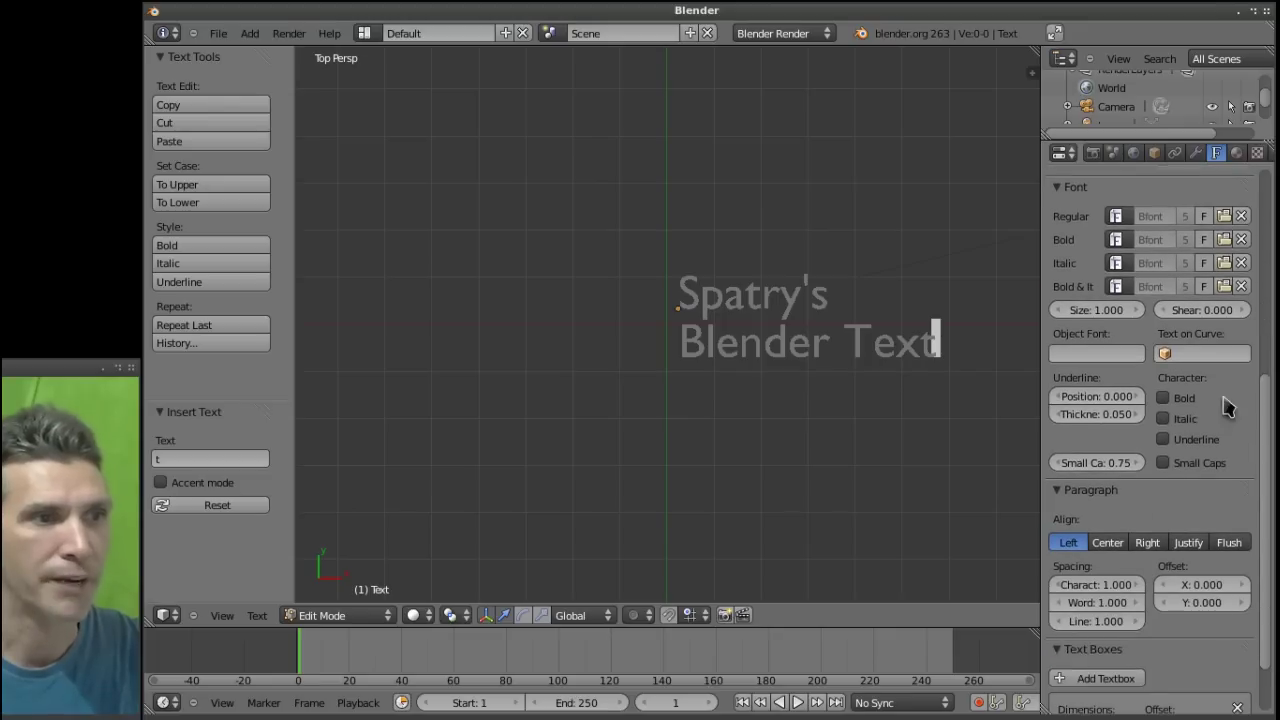
left_click(1107, 543)
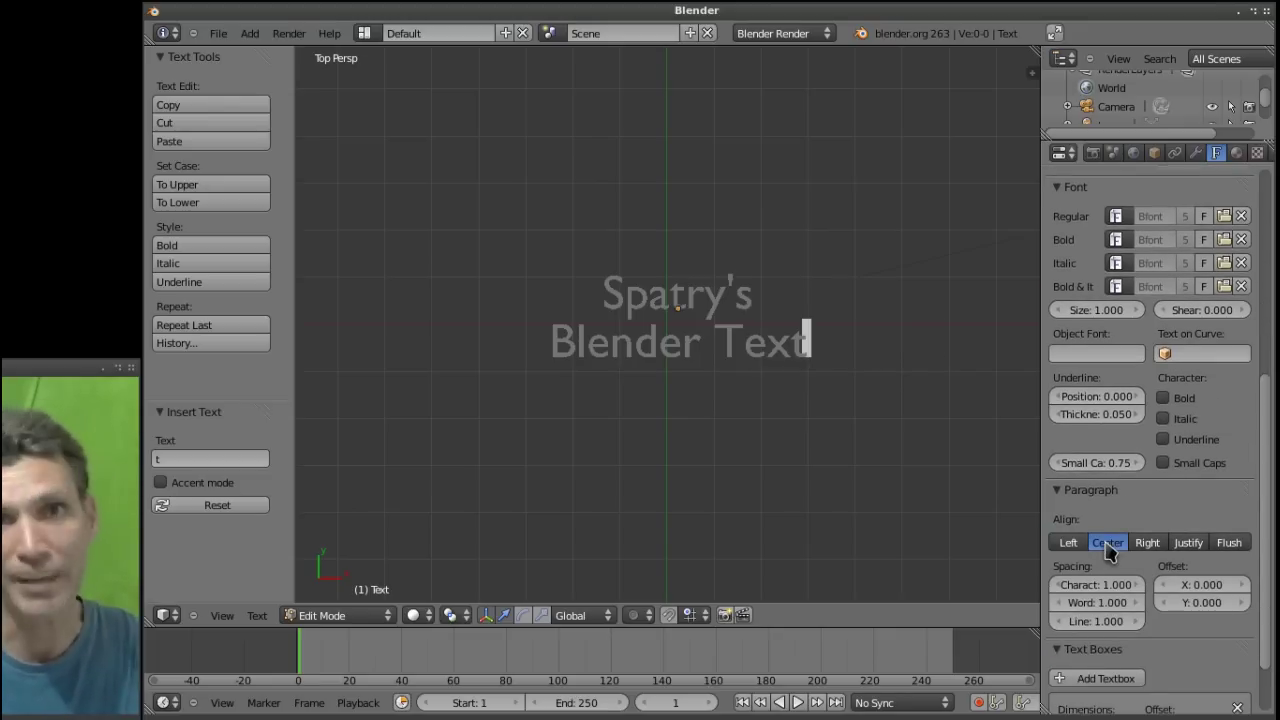
scroll(1210, 513, "down", 3)
left_click(1198, 470)
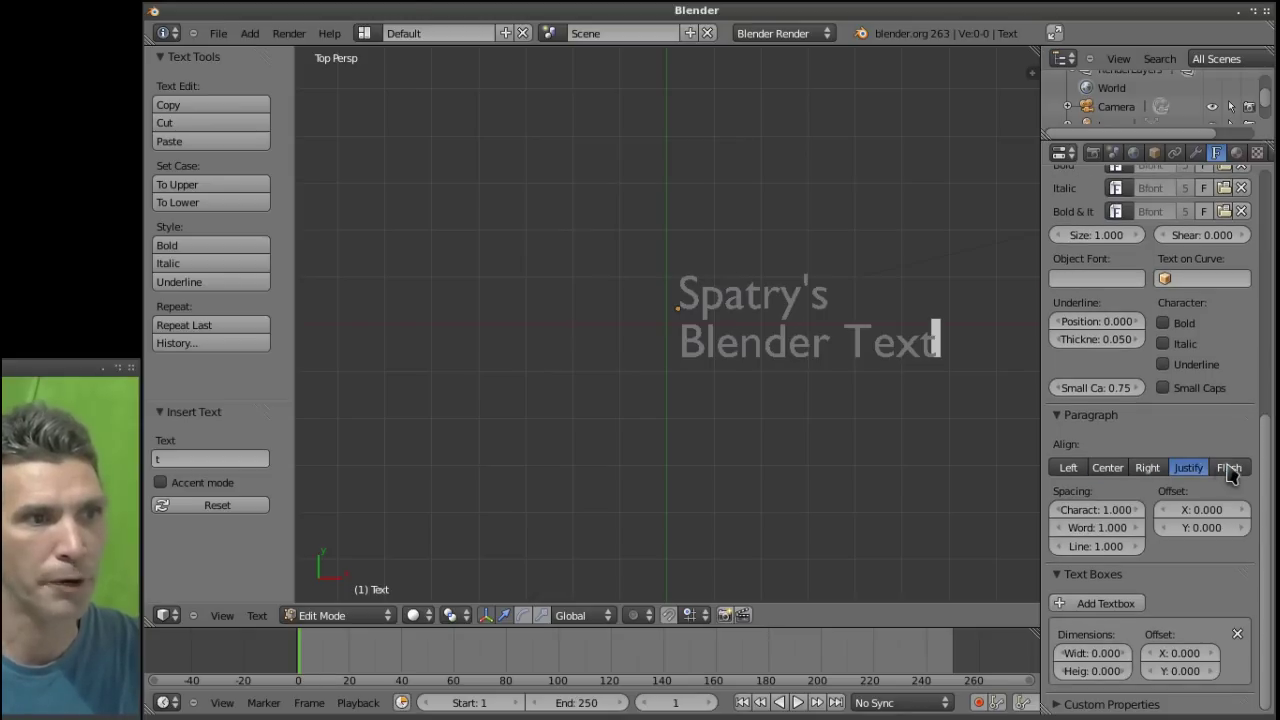
left_click(1230, 469)
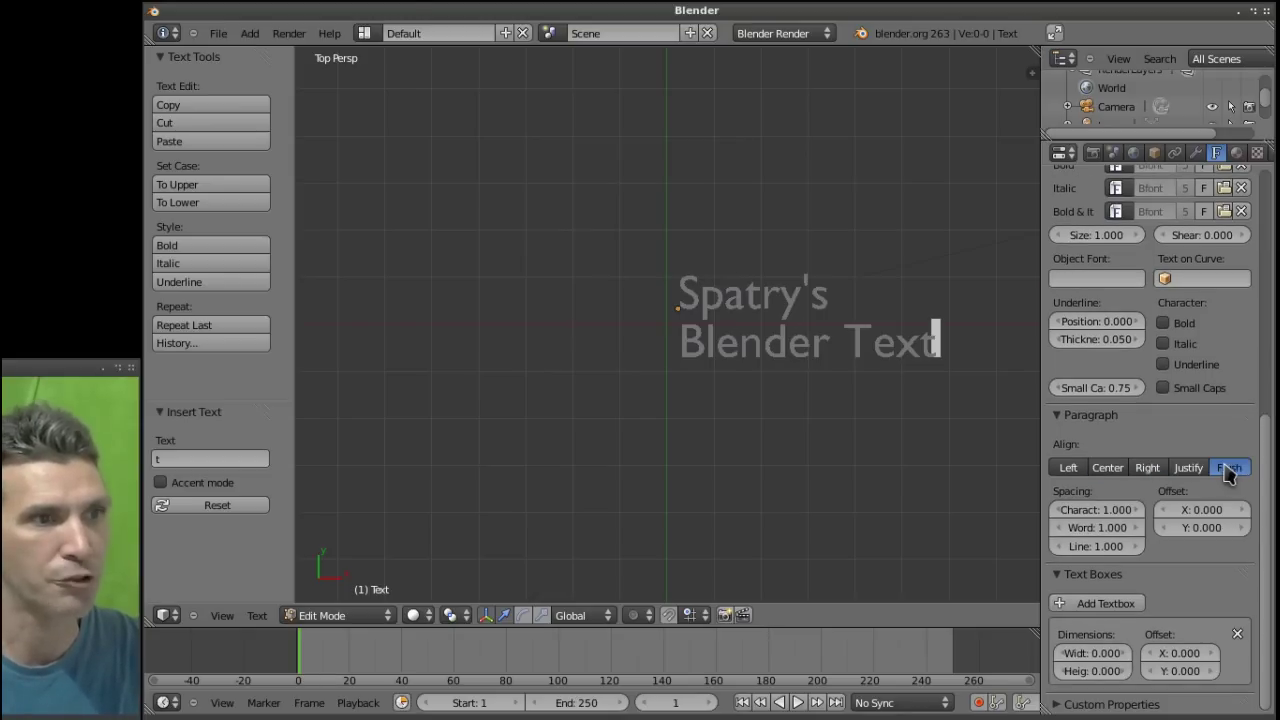
left_click(1112, 472)
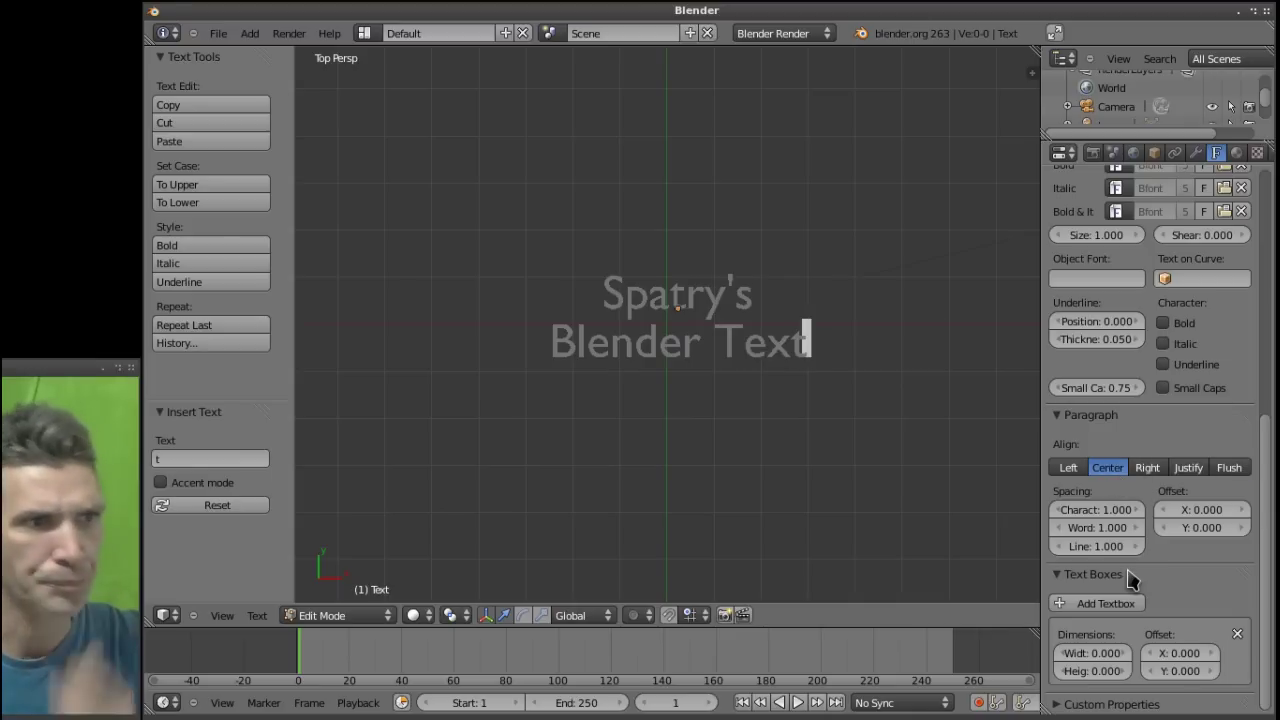
scroll(1128, 578, "up", 5)
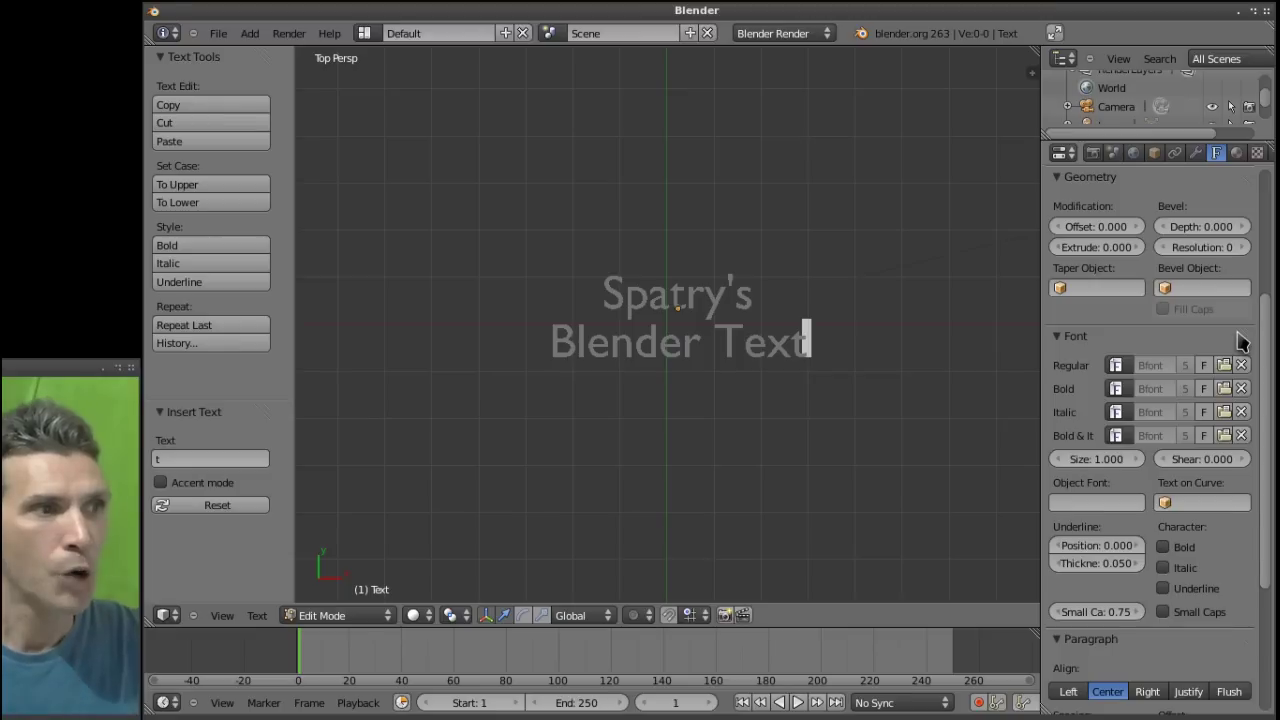
Set the text's extrude depth to 0.2 to make thick, solid lettering.
scroll(1240, 341, "up", 1)
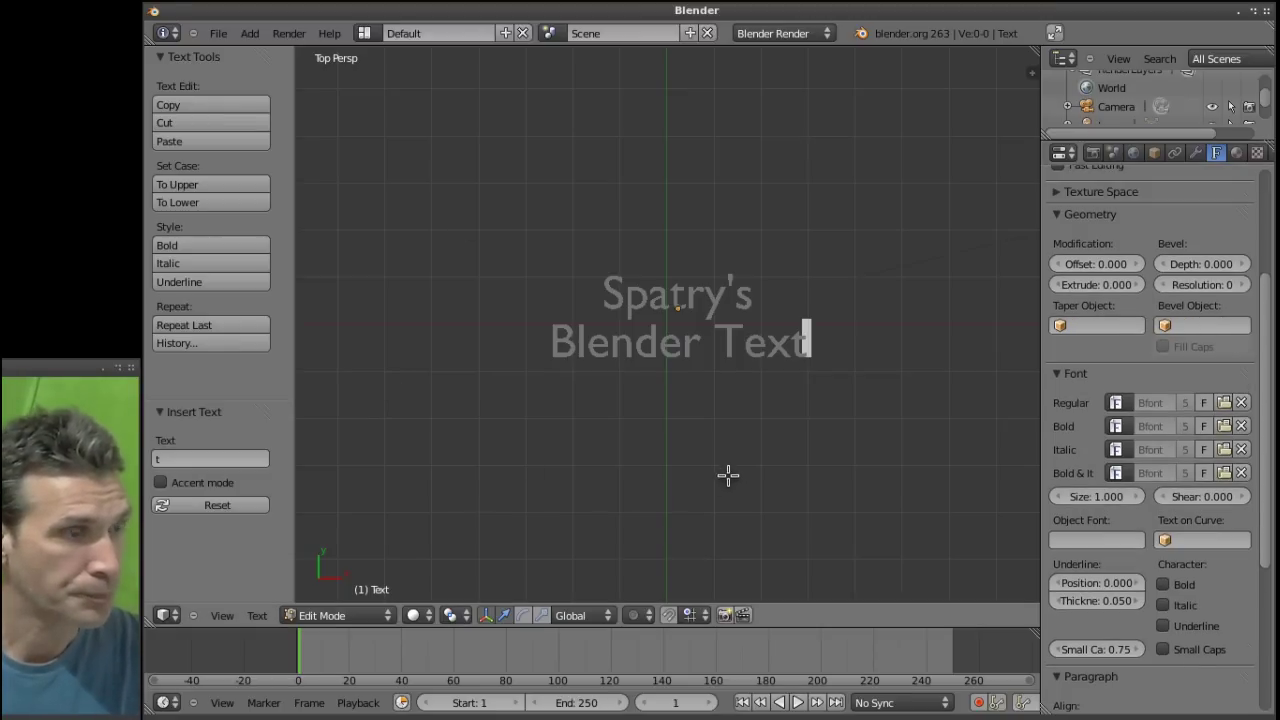
middle_click_drag(727, 473, 741, 341)
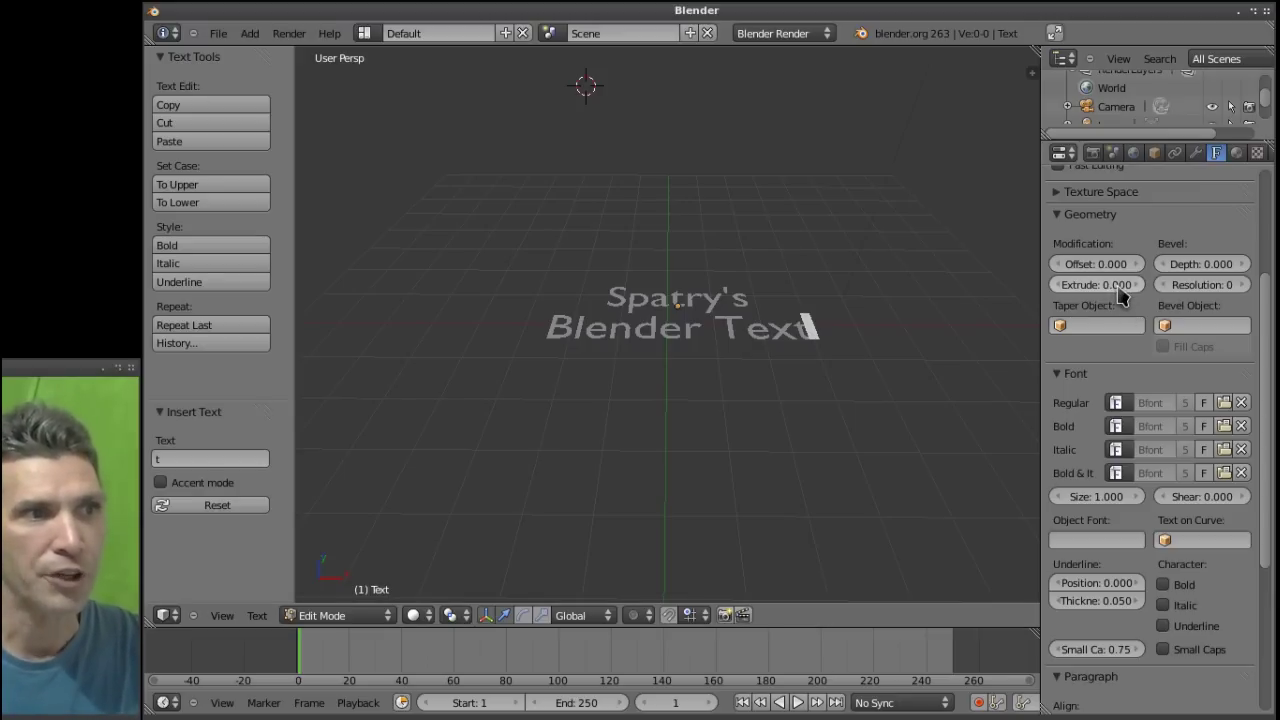
left_click_drag(1120, 293, 1121, 288)
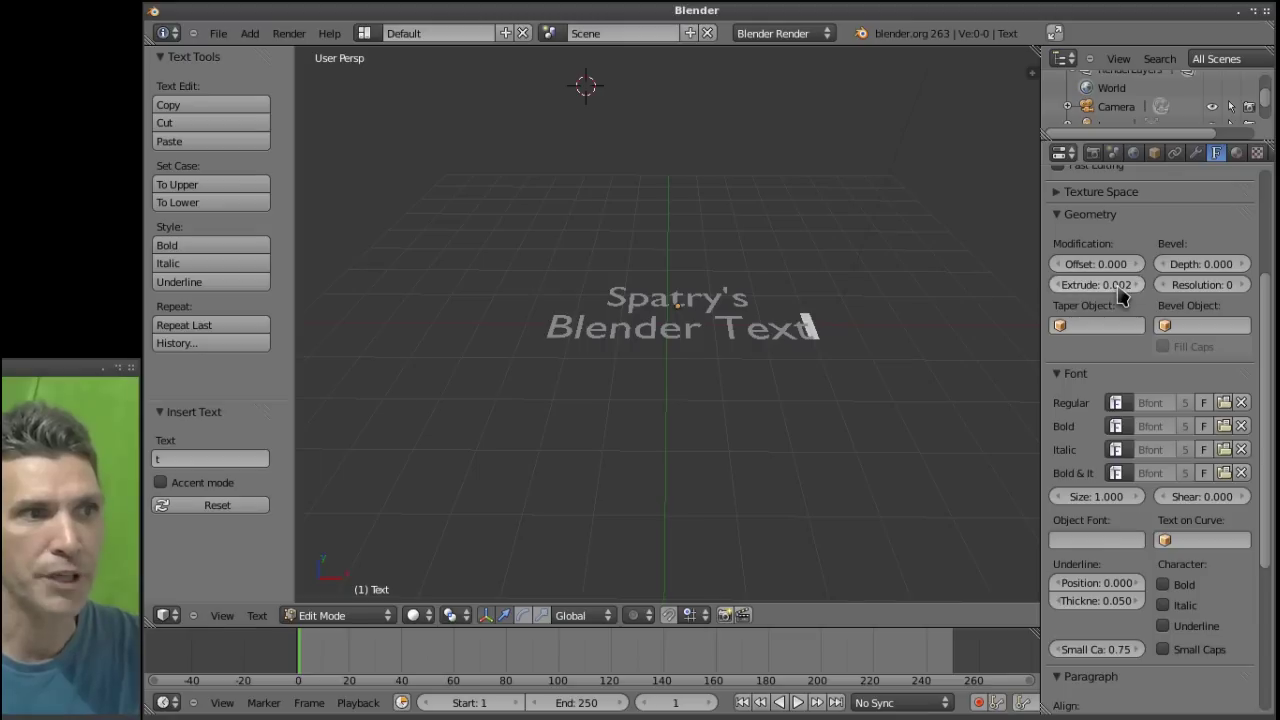
left_click(1080, 285)
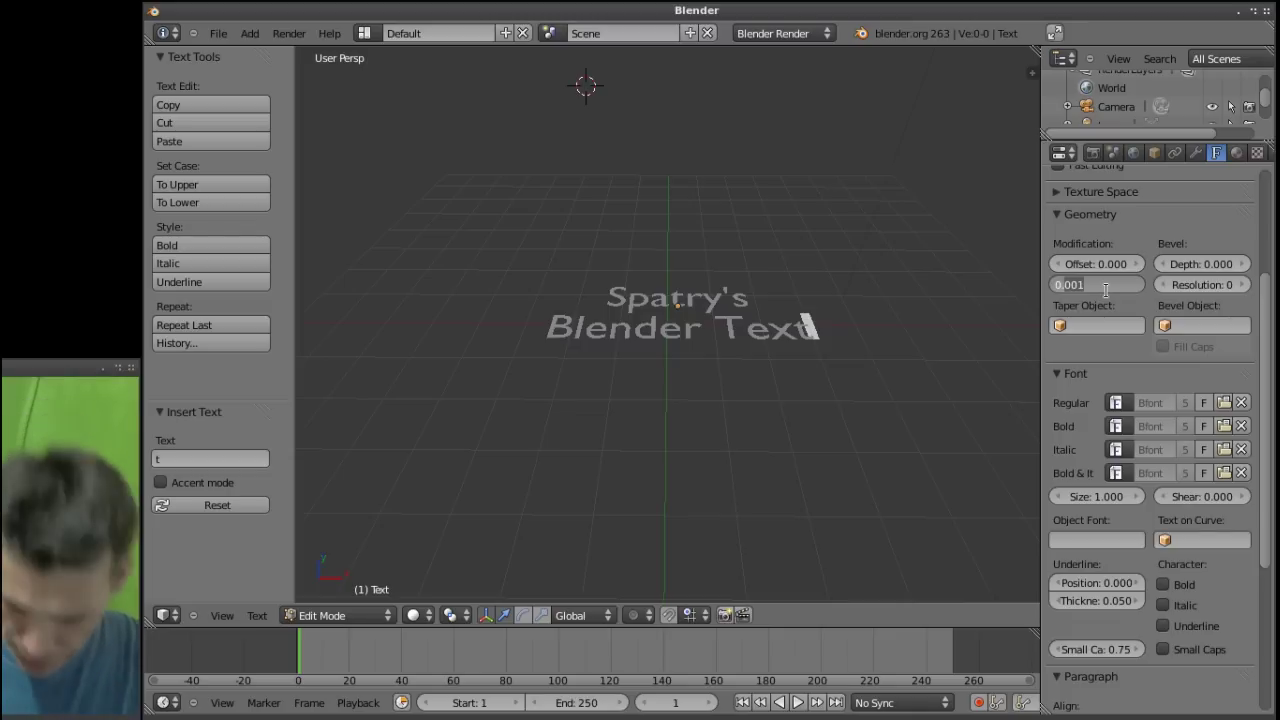
type("0.2")
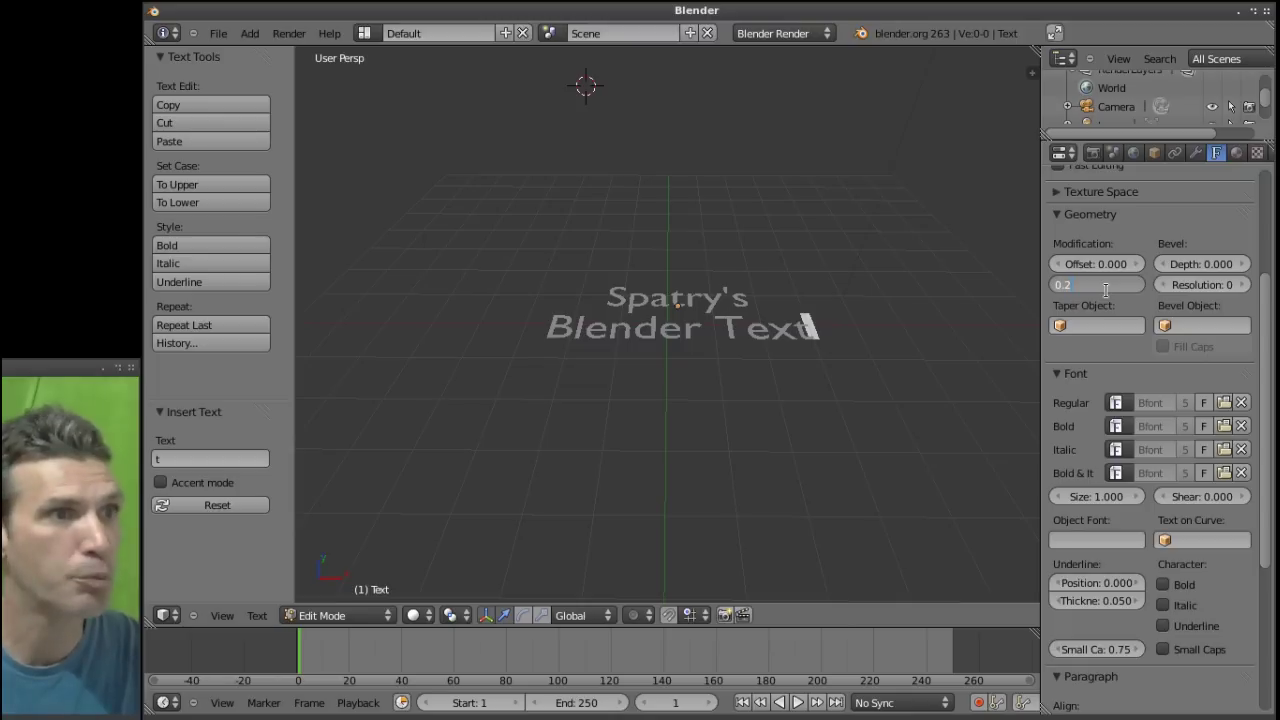
key("Return")
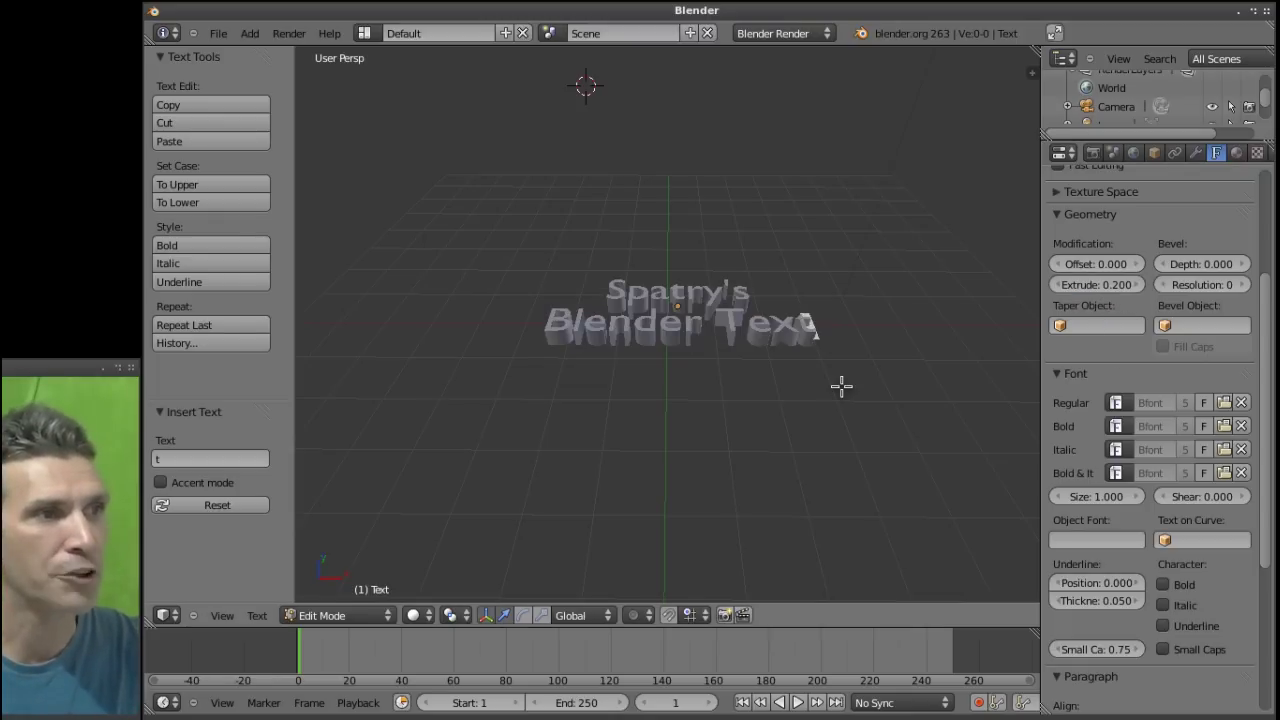
middle_click_drag(841, 387, 832, 442)
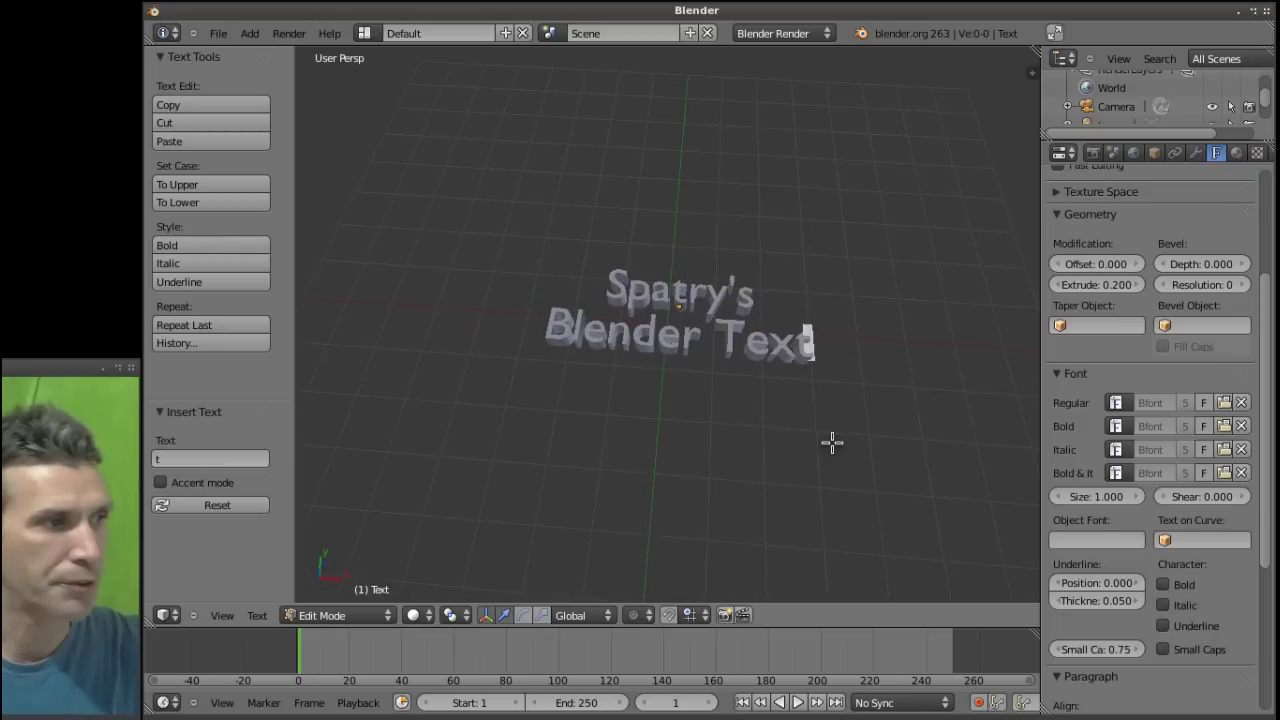
Switch back to Object Mode and orbit to view the extruded two-line title head-on.
left_click(381, 619)
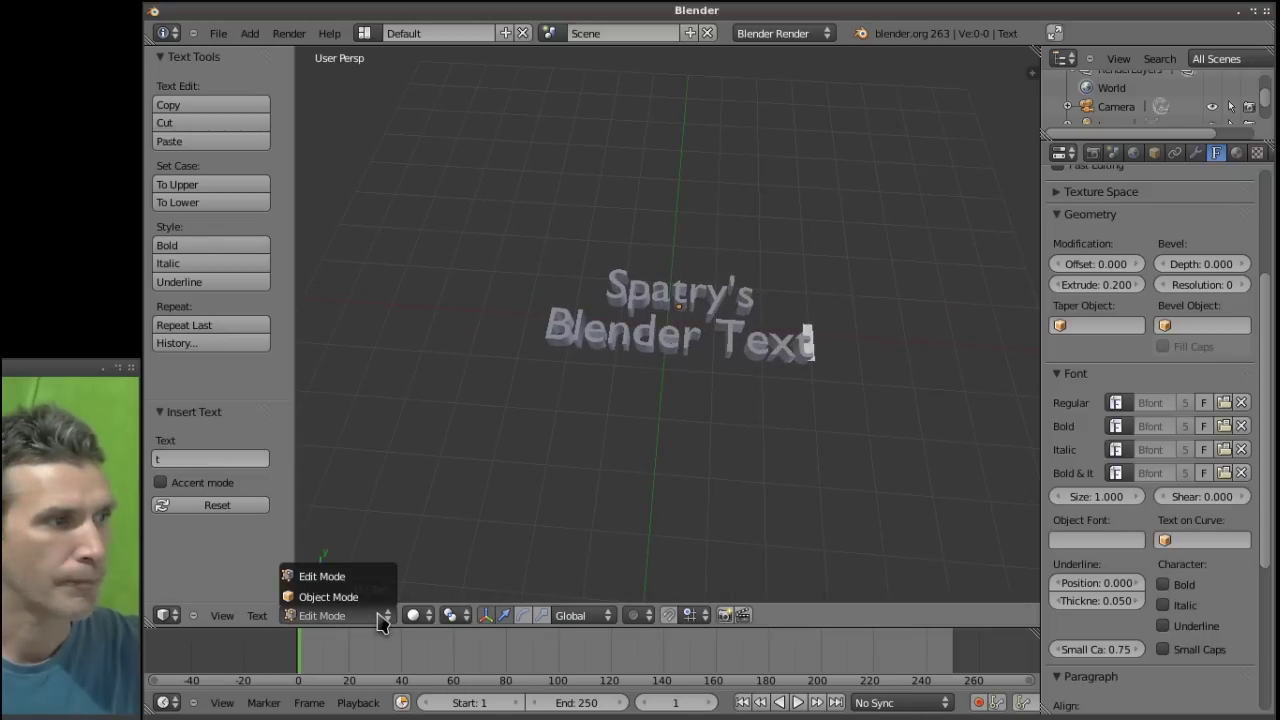
left_click(340, 597)
scroll(757, 497, "up", 3)
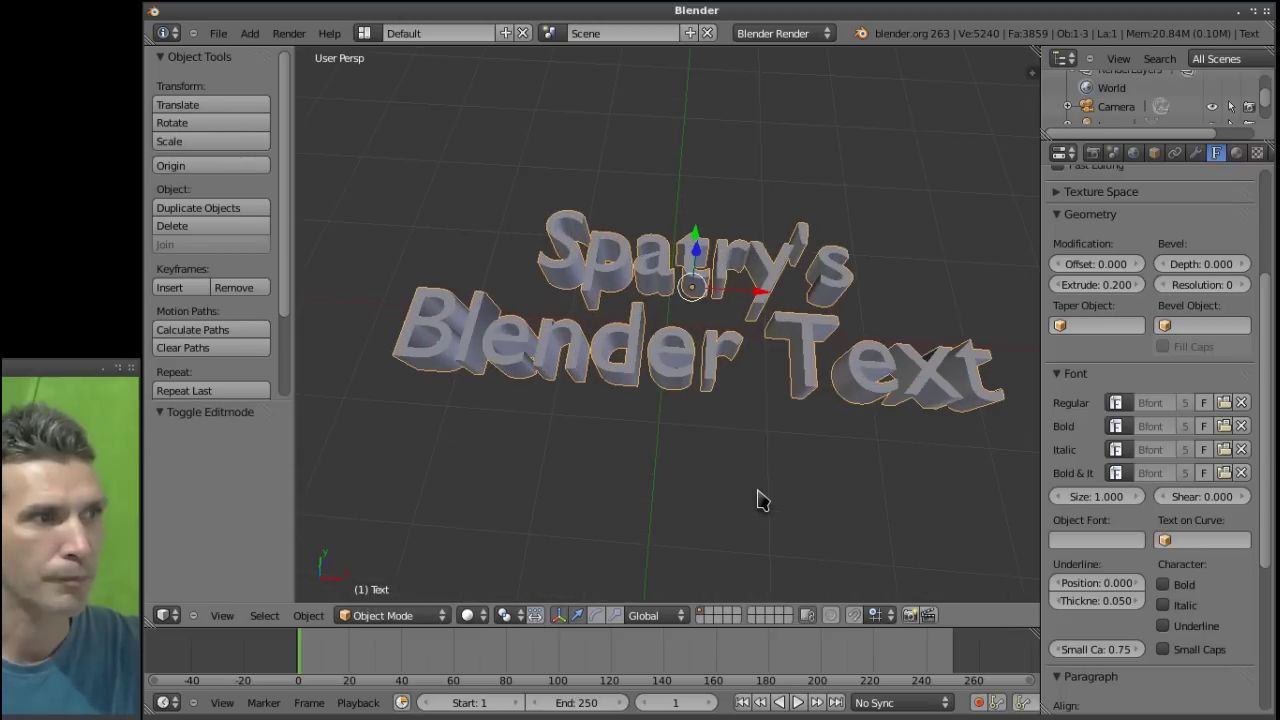
middle_click_drag(754, 494, 768, 501)
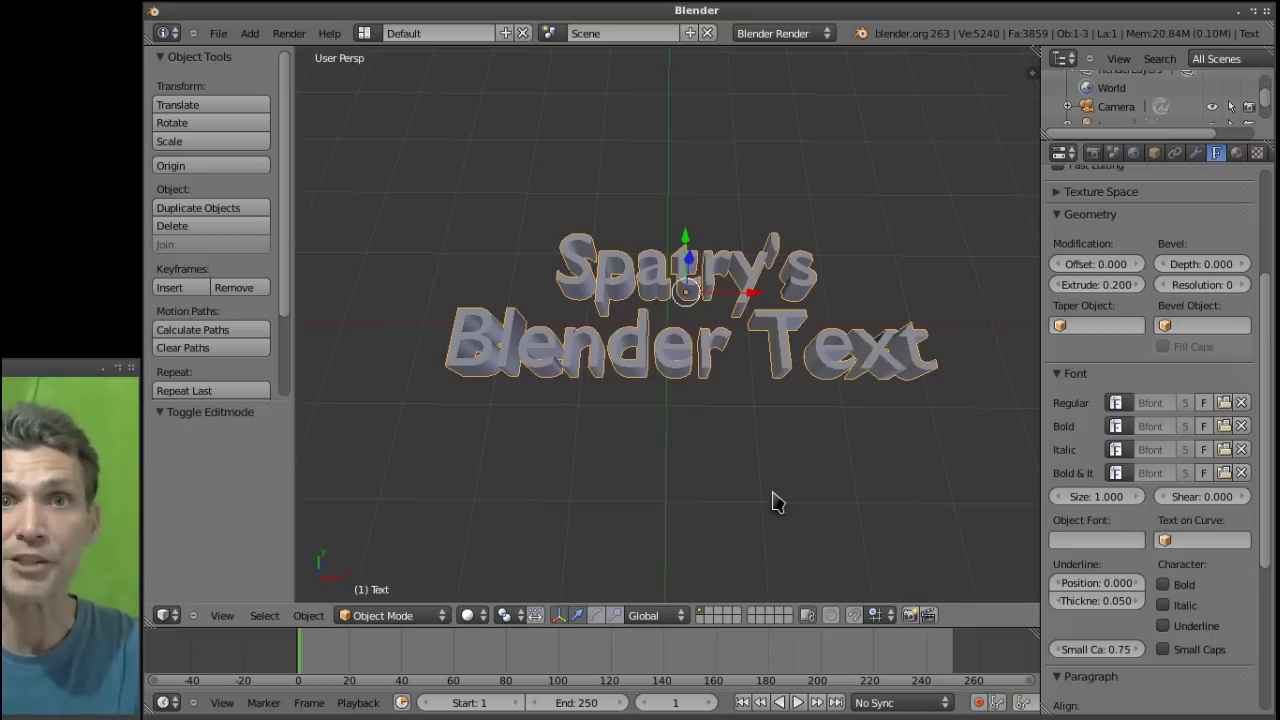
left_click(983, 98)
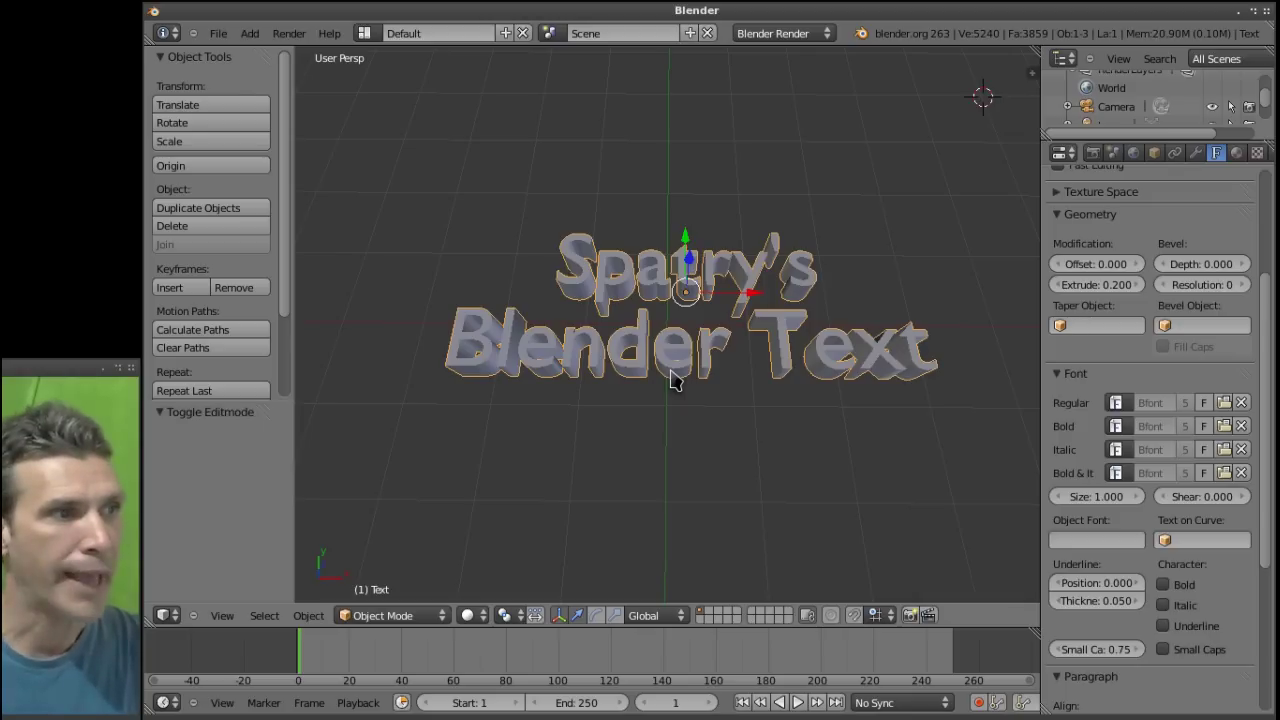
Convert the two-line 3D text object into a mesh with Alt+C, keeping its extrusion.
key("alt+c")
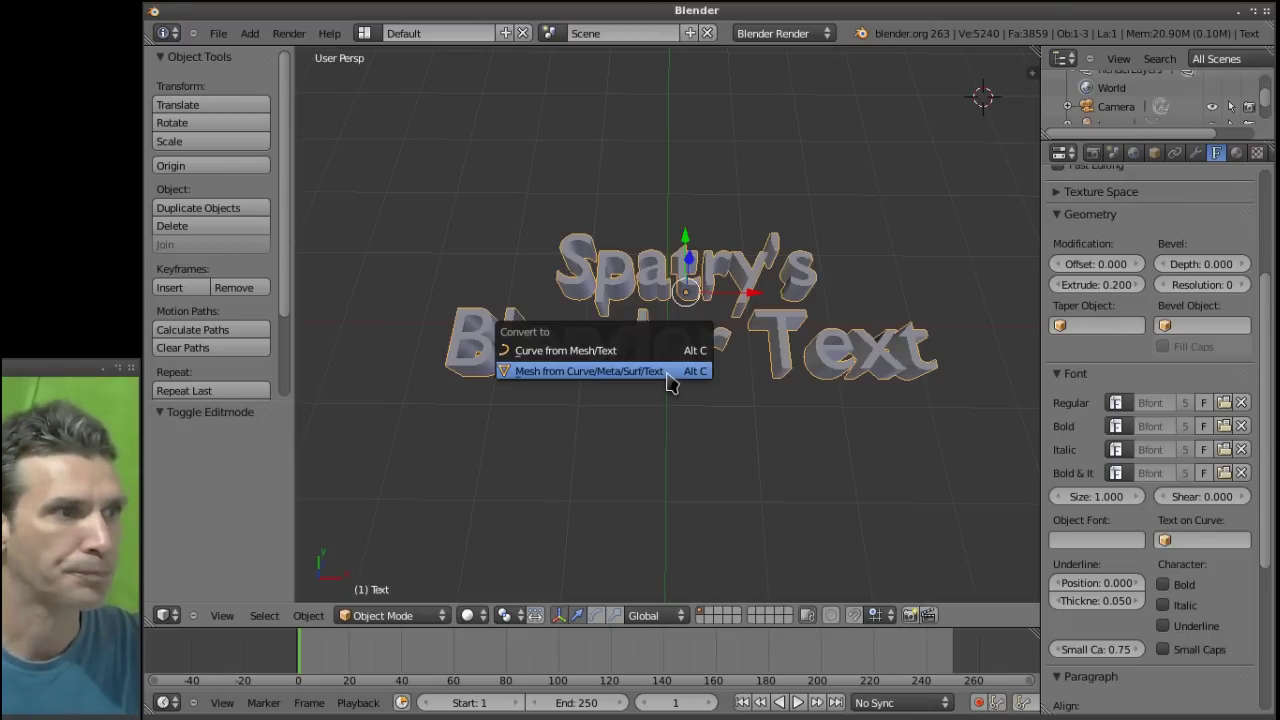
left_click(667, 376)
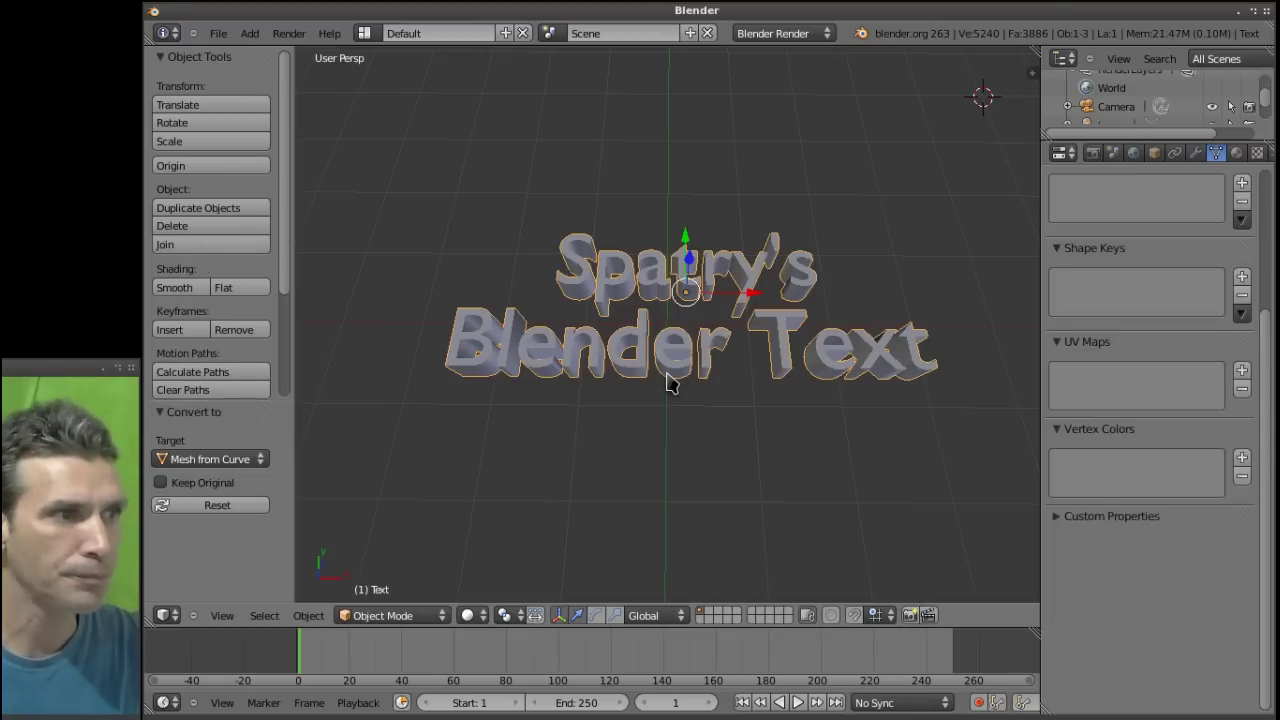
Enter Edit Mode on the text mesh, switch to vertex select, and deselect everything.
left_click(395, 615)
left_click(400, 577)
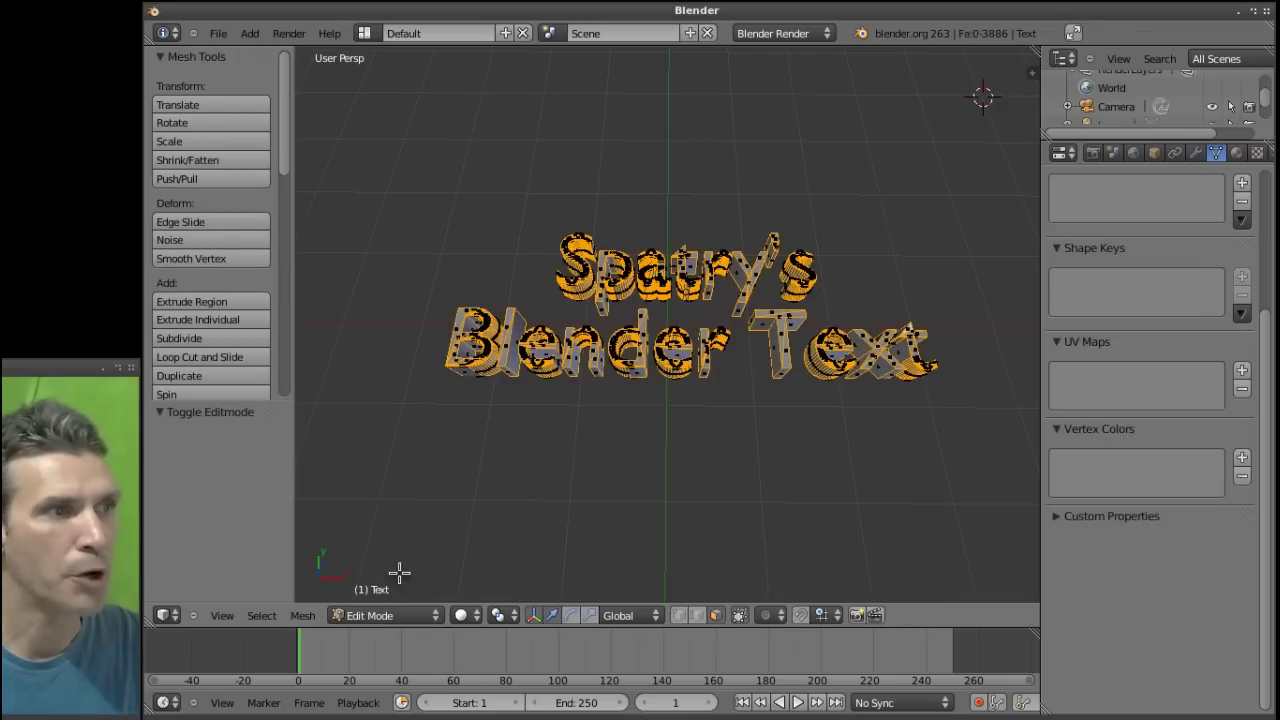
scroll(590, 498, "up", 3)
scroll(590, 498, "up", 8)
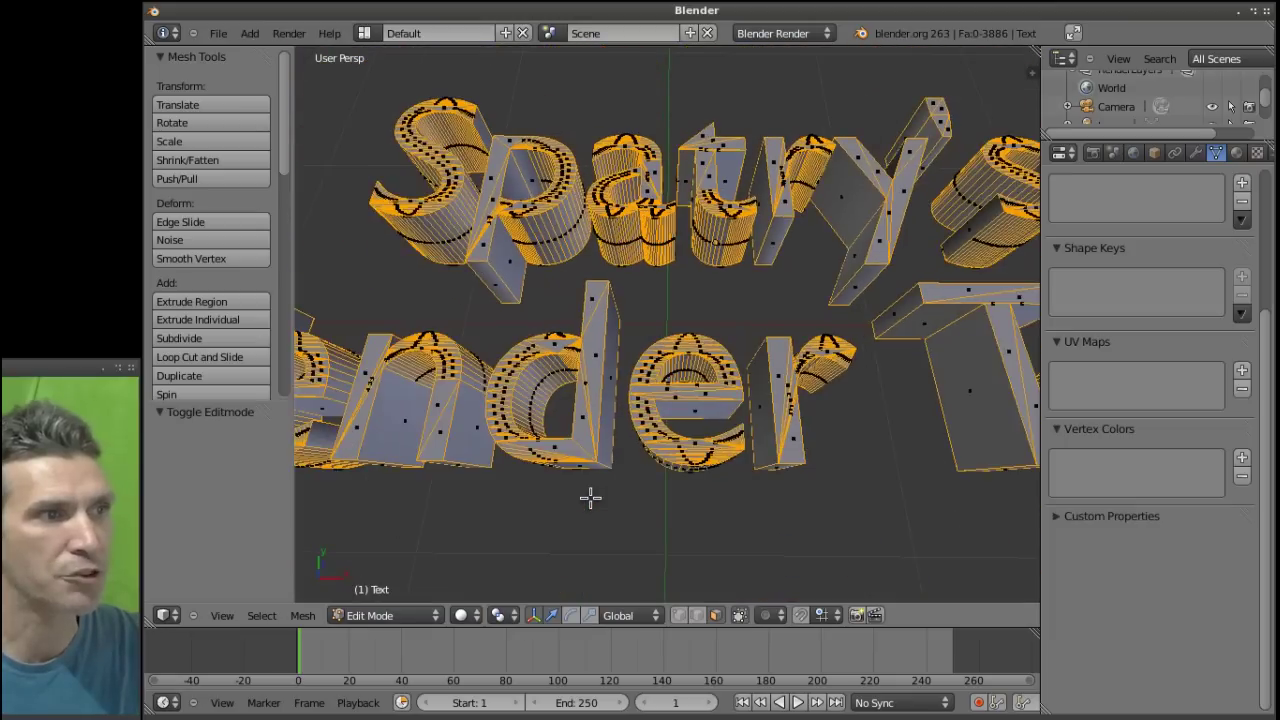
scroll(590, 497, "down", 3)
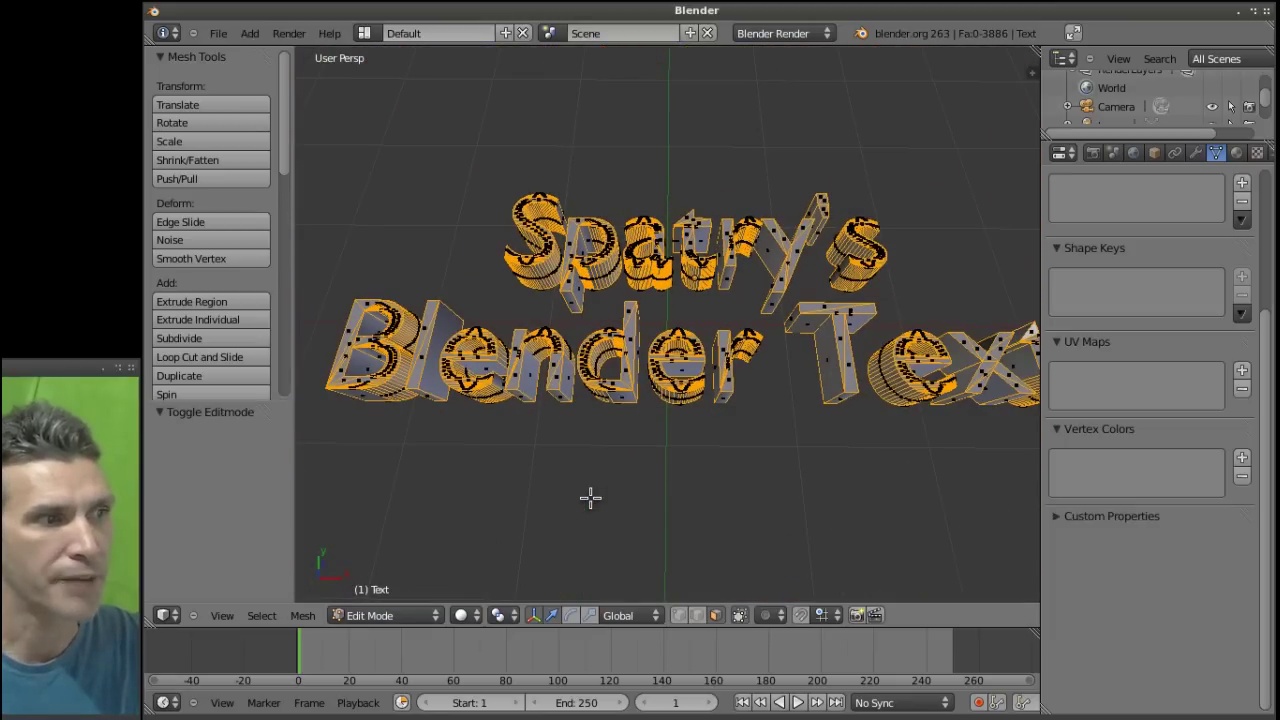
left_click(677, 616)
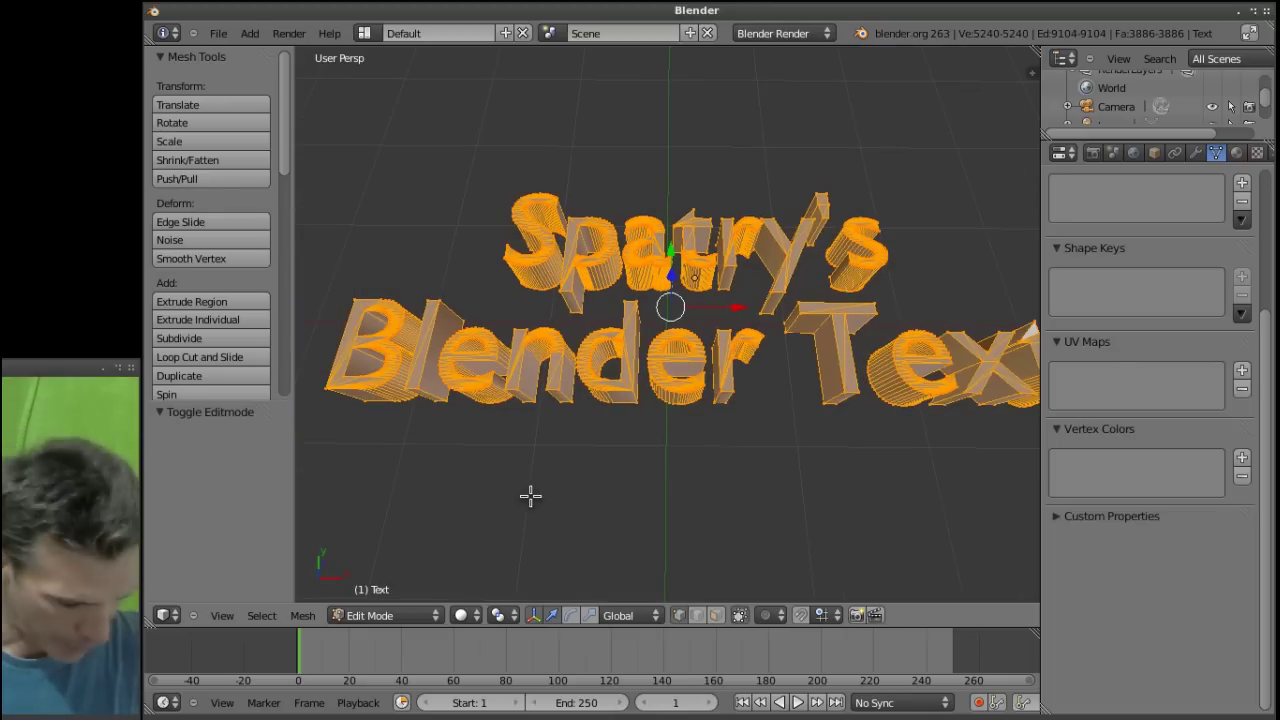
key("a")
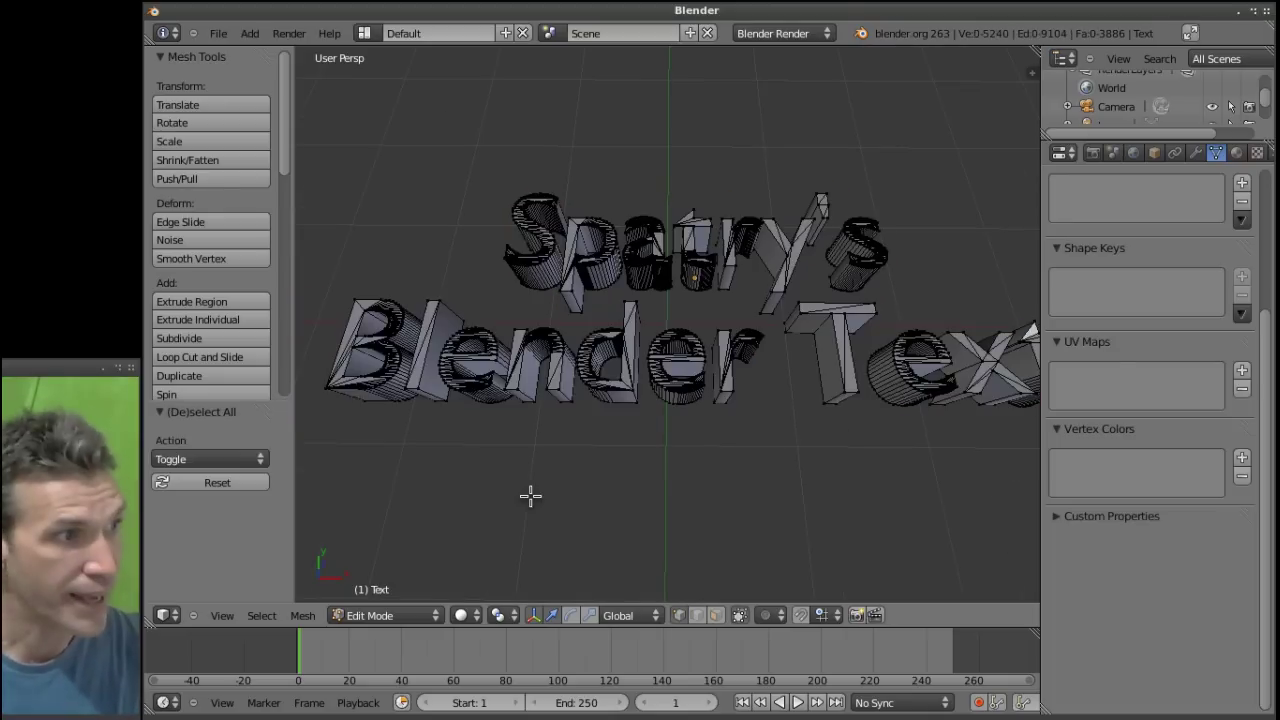
Select a single vertex, then an edge, then a face on the left of the B.
right_click(352, 293)
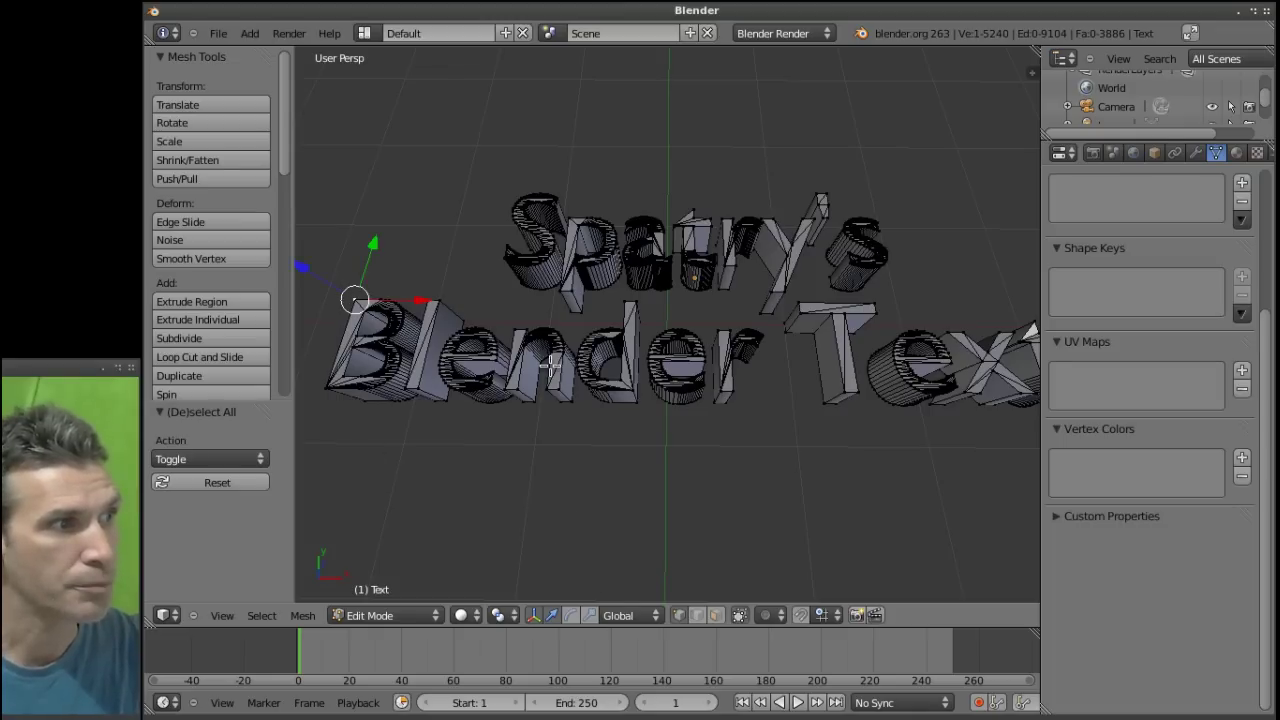
left_click(698, 617)
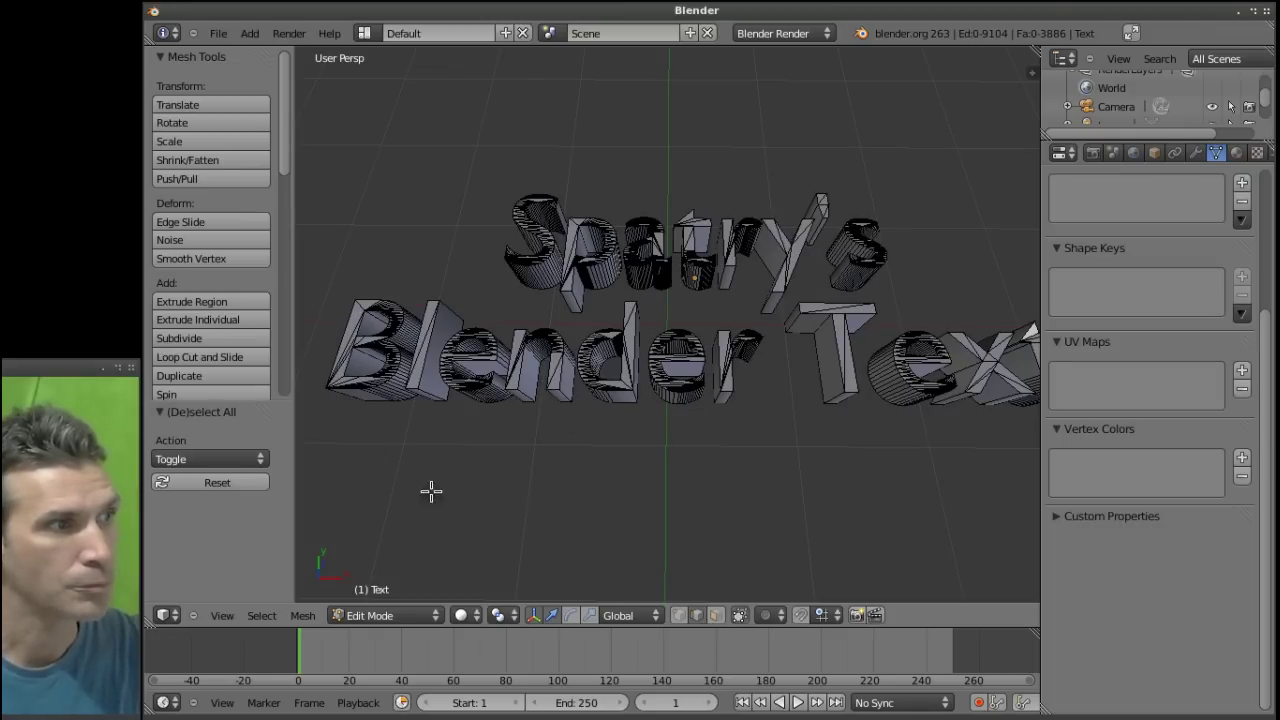
right_click(340, 338)
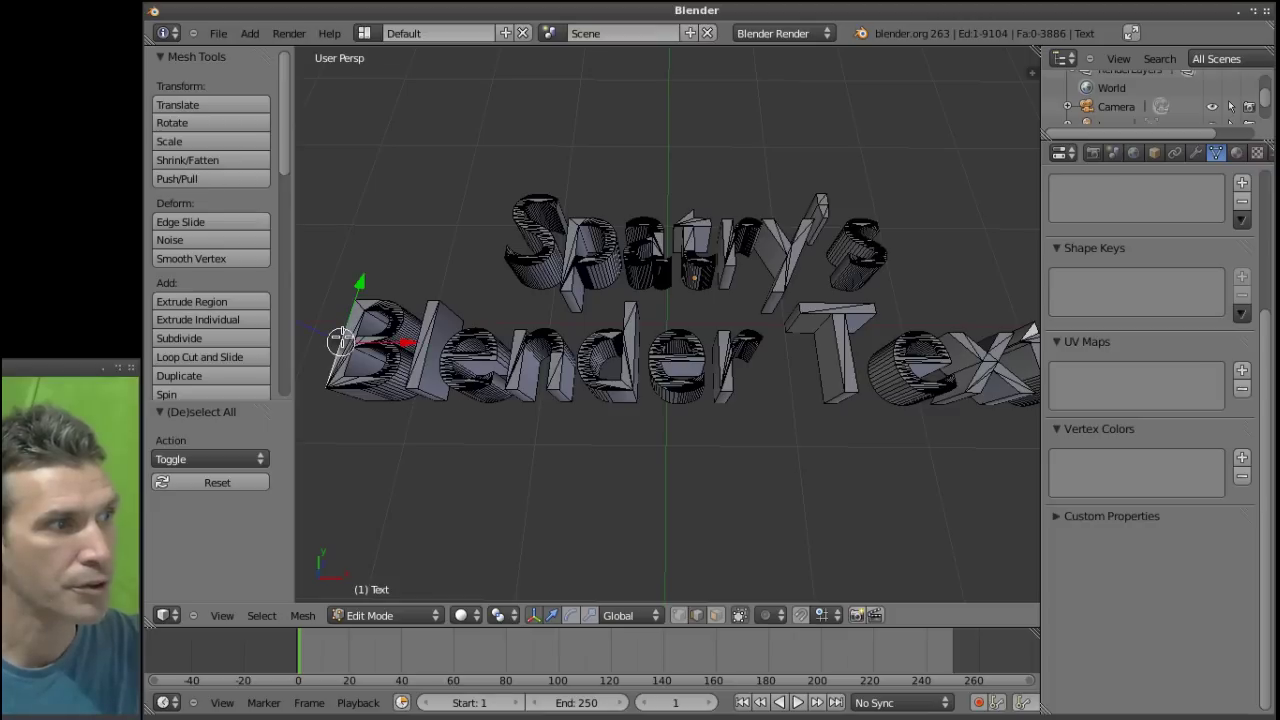
left_click(714, 615)
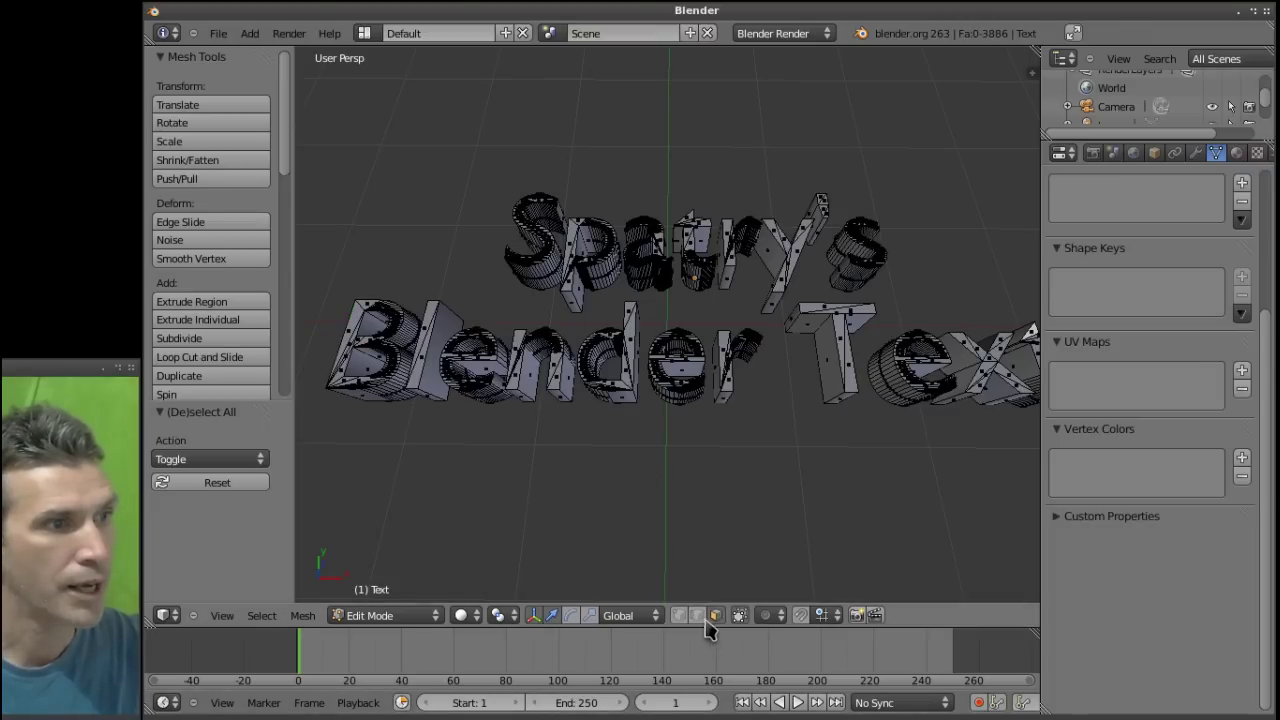
right_click(348, 330)
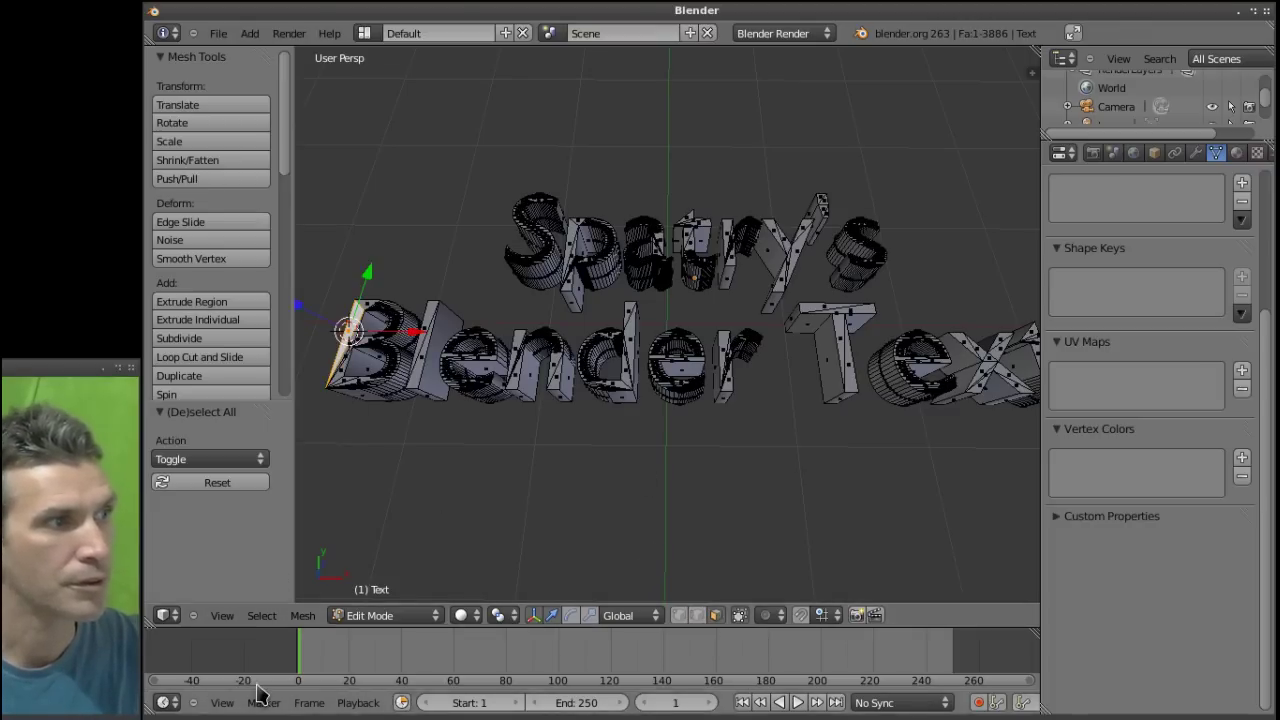
Bring 'Ble' into view and add five faces along the B's left and bottom to the selection.
scroll(357, 457, "up", 5)
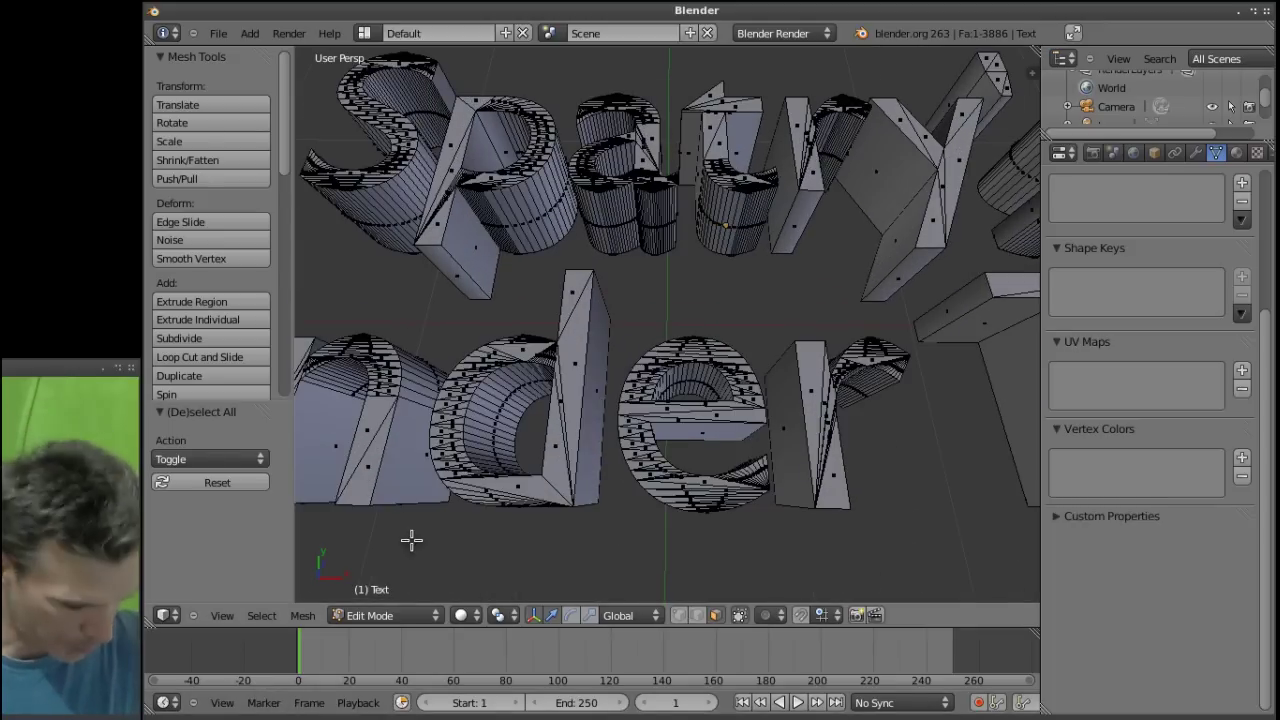
middle_click_drag(423, 563, 850, 550, "shift")
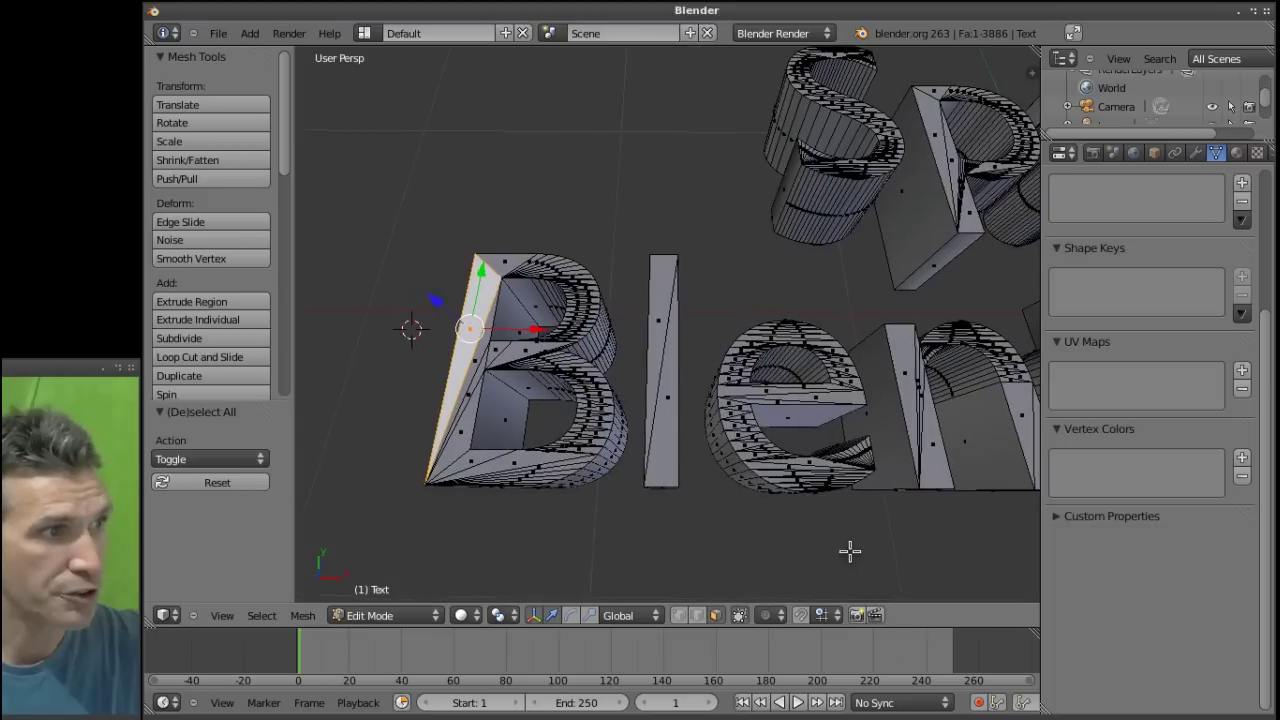
right_click(478, 336, "shift")
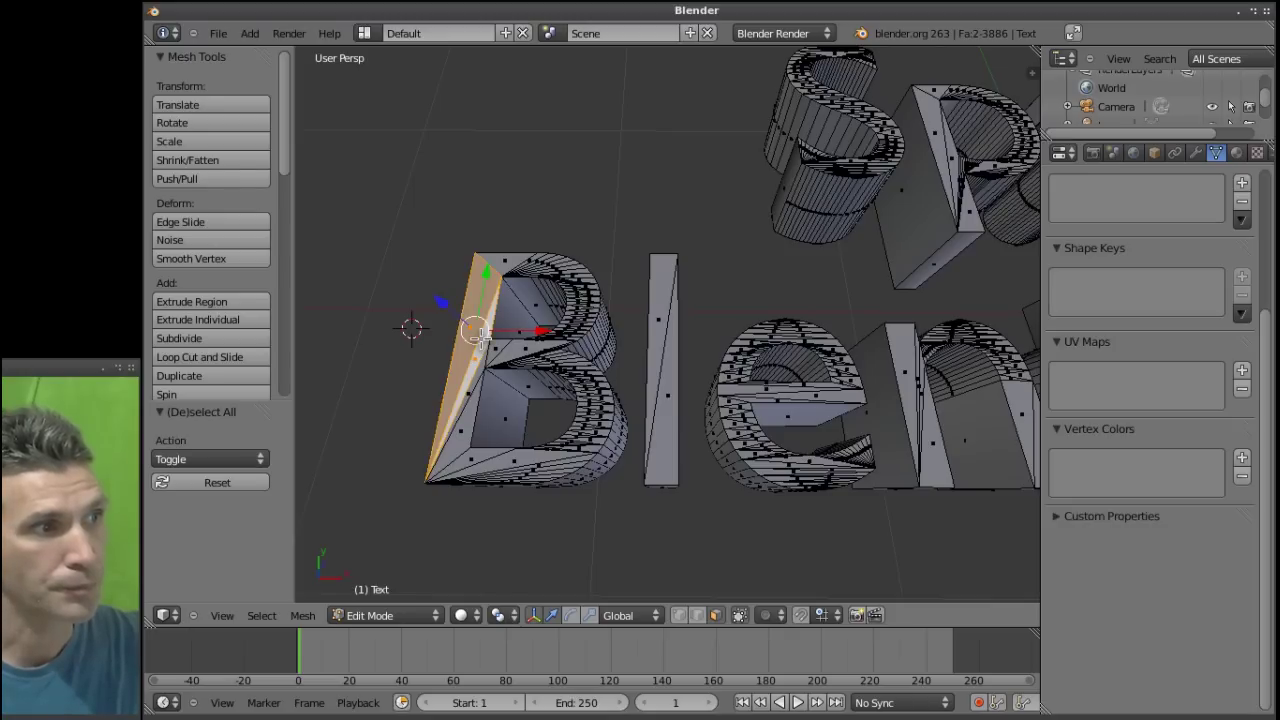
right_click(472, 390, "shift")
right_click(472, 414, "shift")
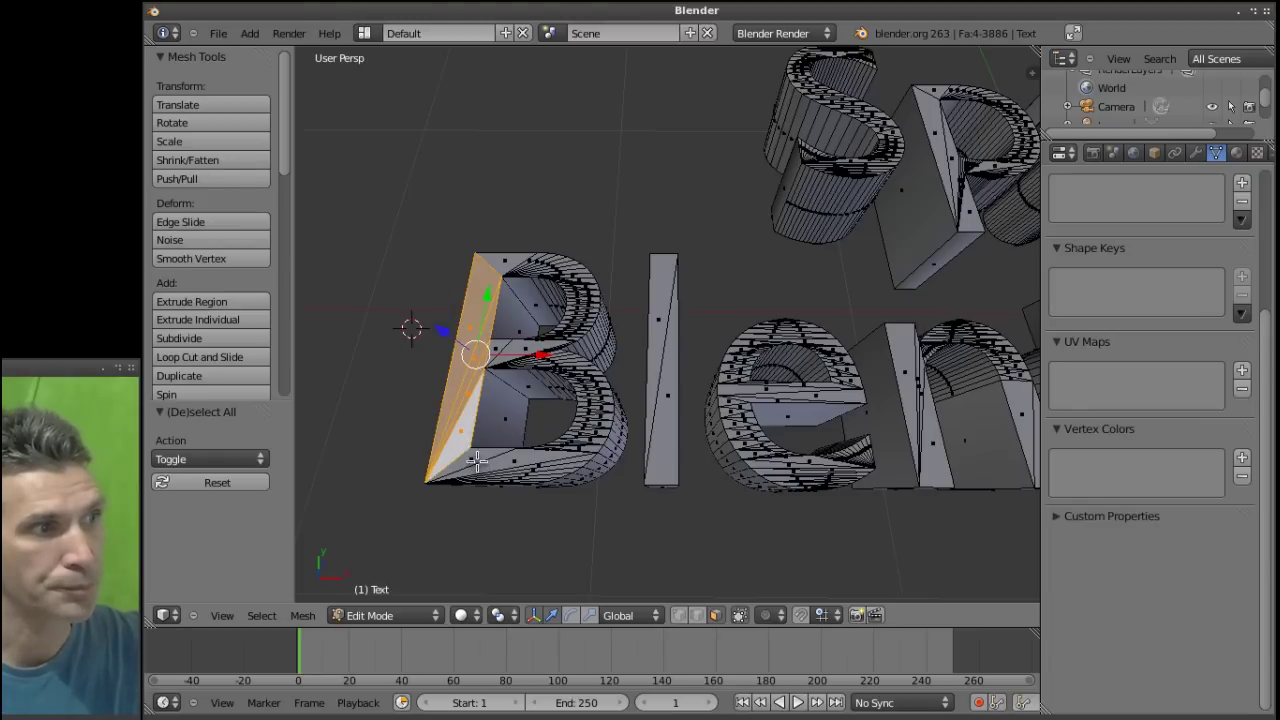
right_click(478, 457, "shift")
right_click(485, 465, "shift")
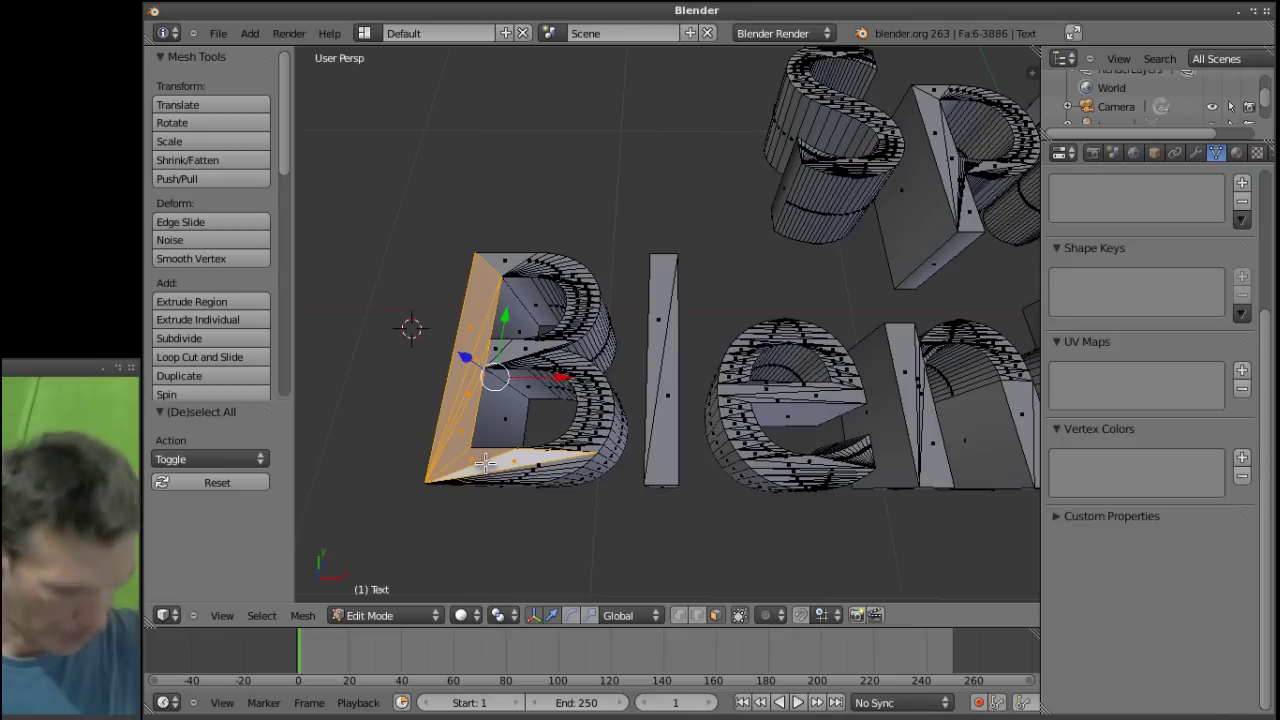
Clear the face selection and return to vertex select mode.
key("a")
left_click(679, 615)
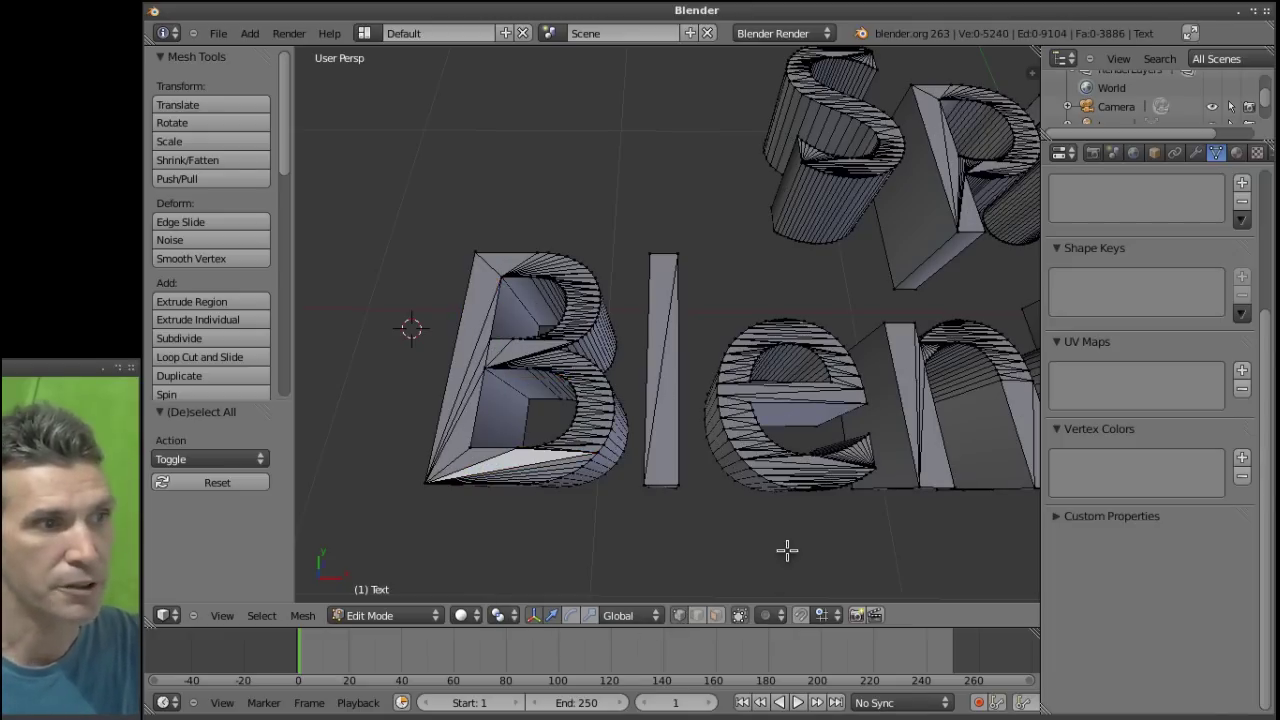
scroll(806, 577, "down", 5)
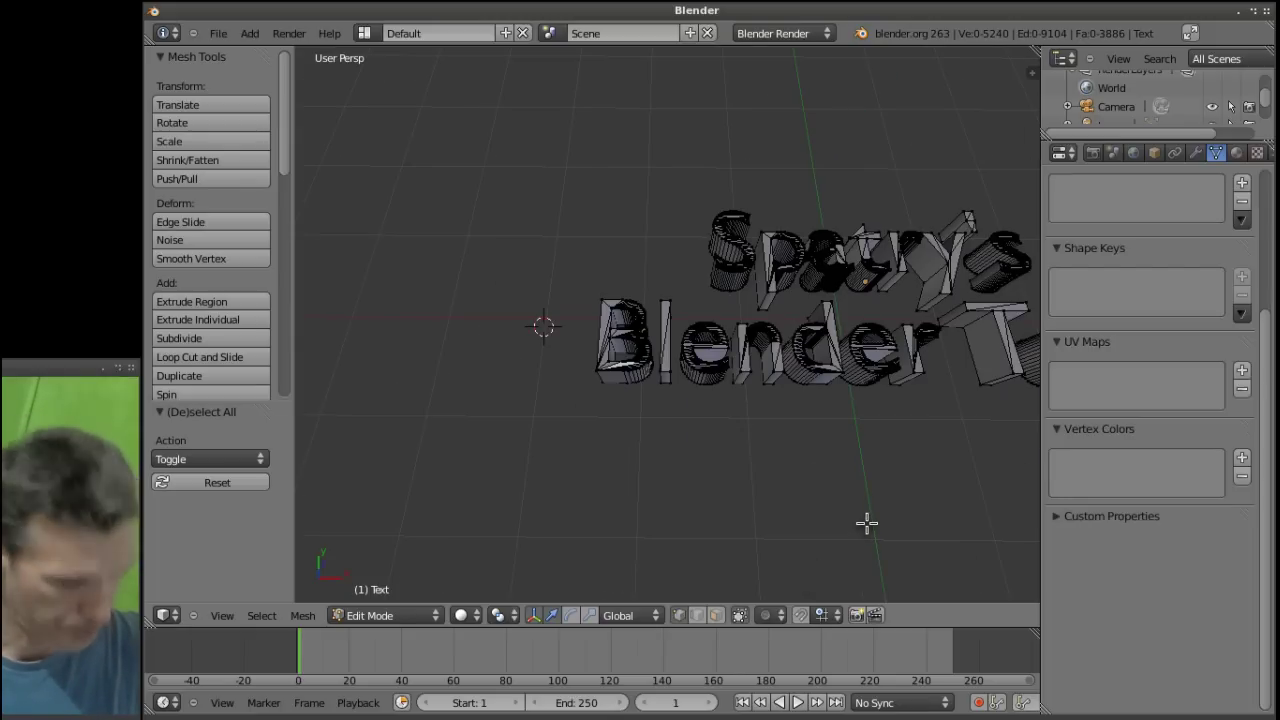
Centre the text in front view, box-select vertices across it, and orbit to look down on it.
middle_click_drag(866, 522, 668, 522, "shift")
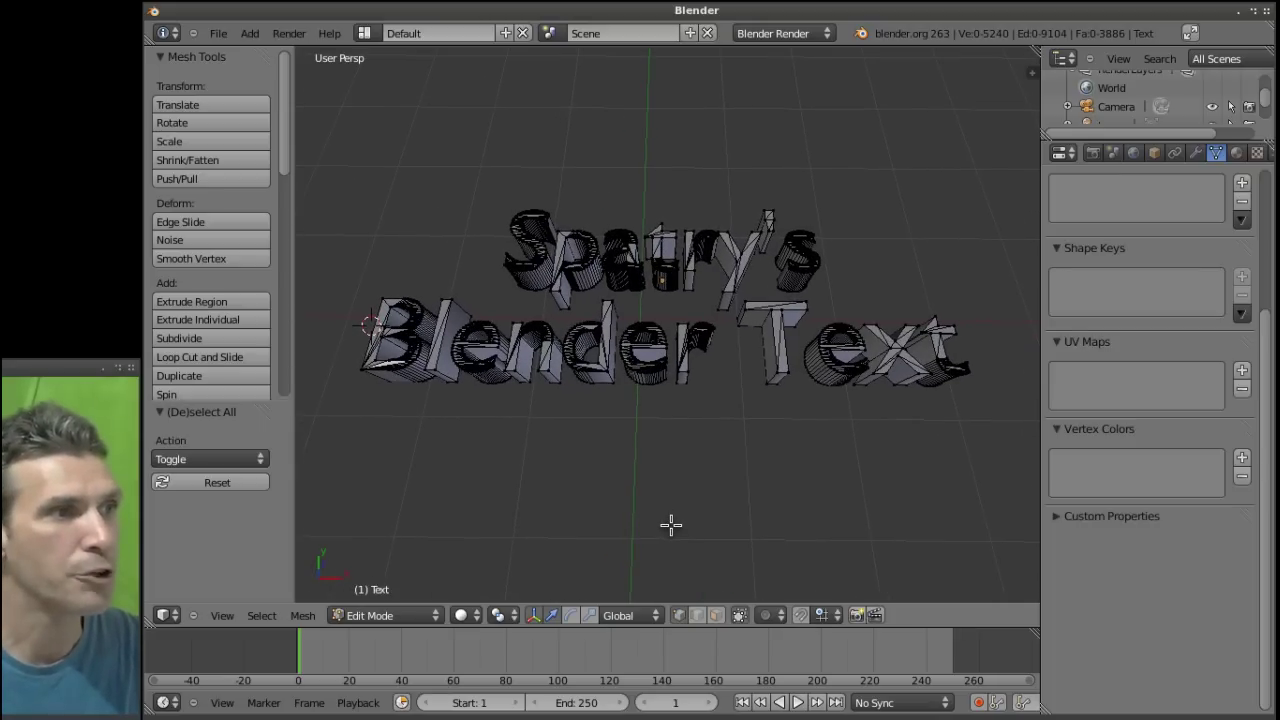
key("KP_1")
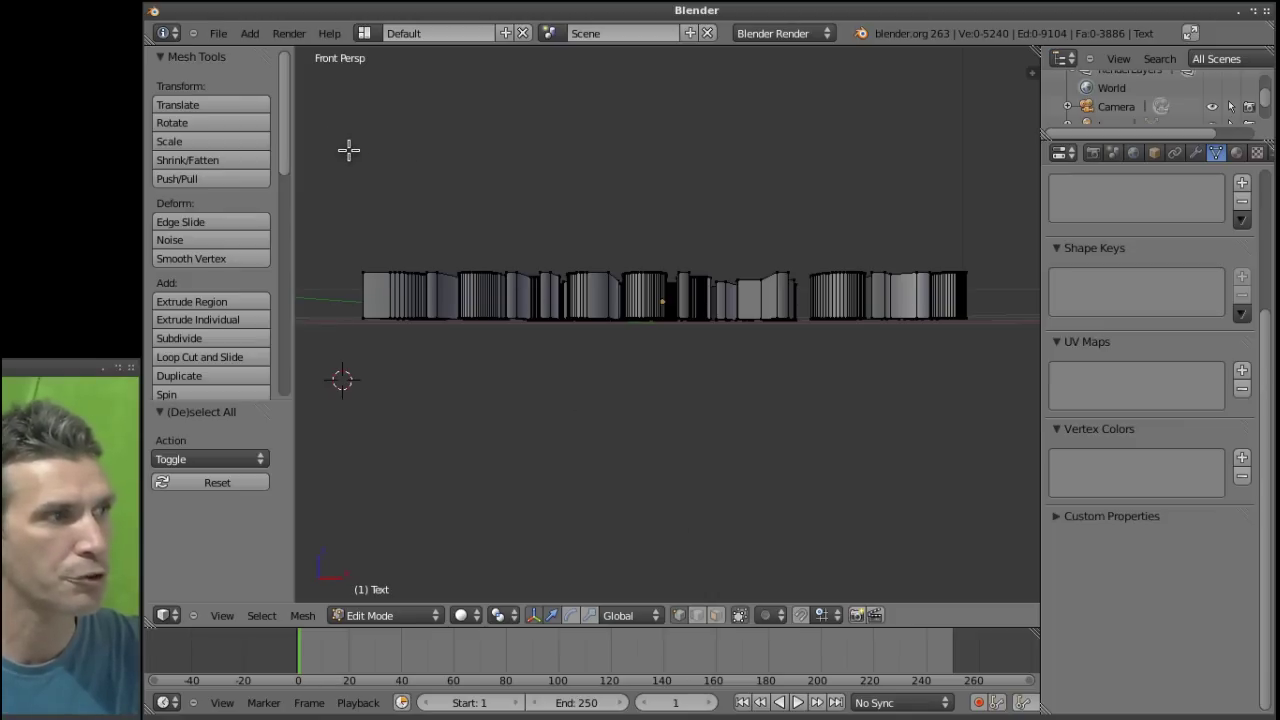
key("b")
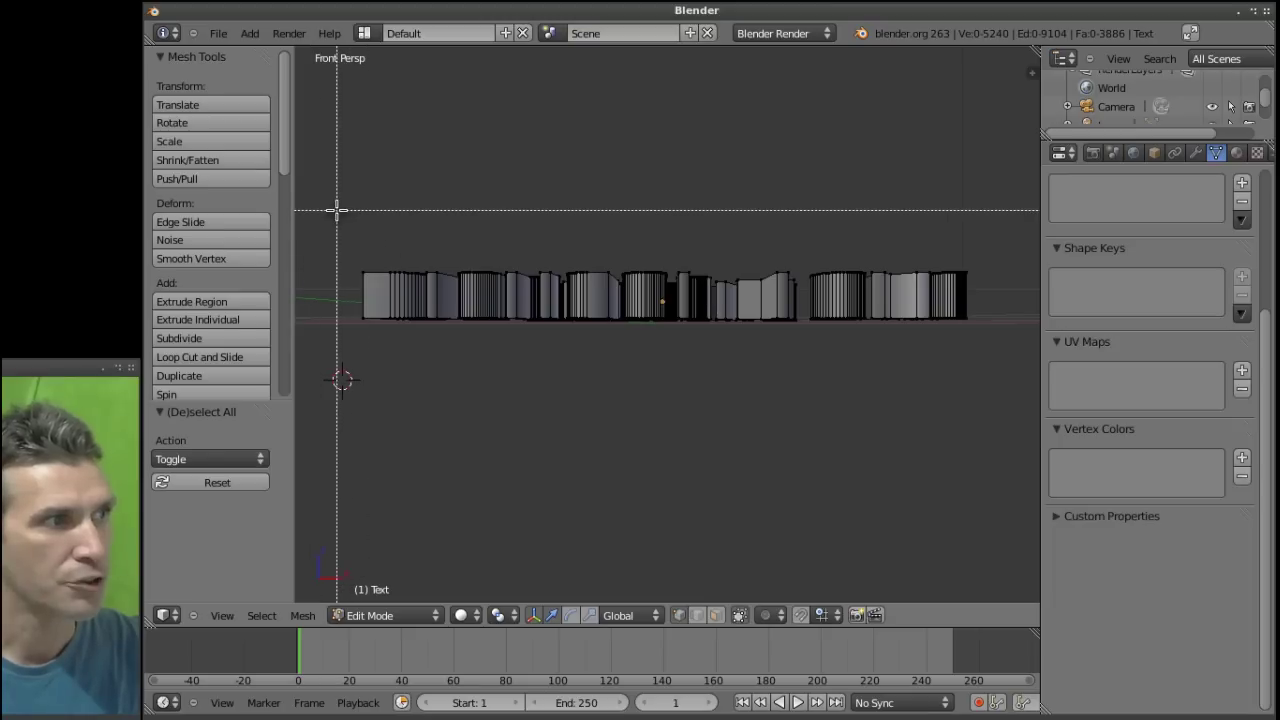
key("Escape")
left_click_drag(344, 207, 994, 289)
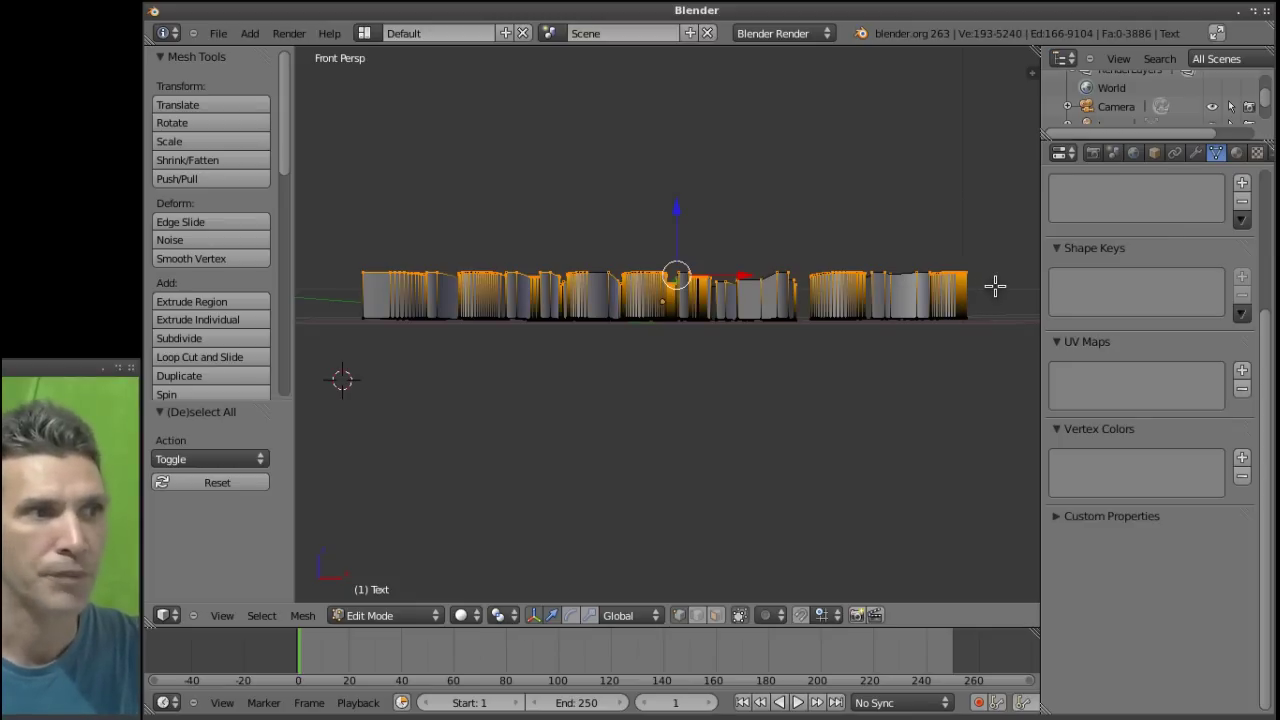
middle_click_drag(995, 287, 995, 471)
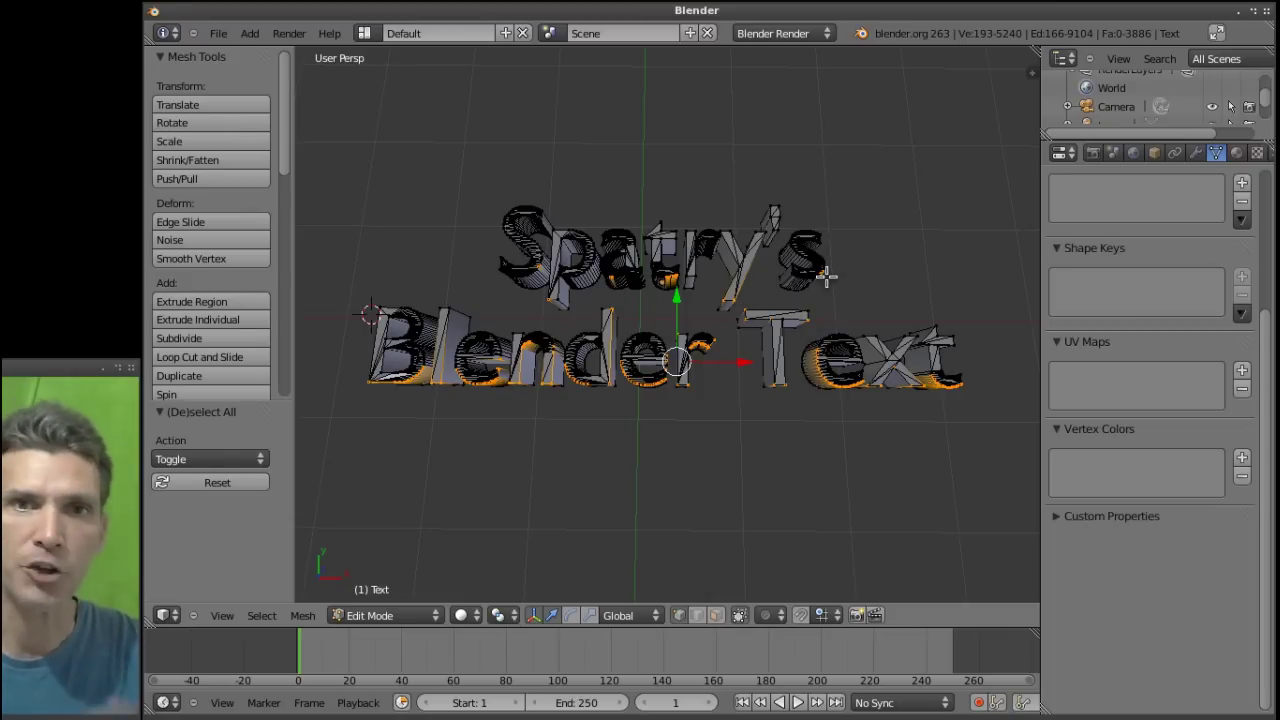
Turn off 'Limit selection to visible' so hidden vertices can be selected.
middle_click_drag(920, 289, 923, 194)
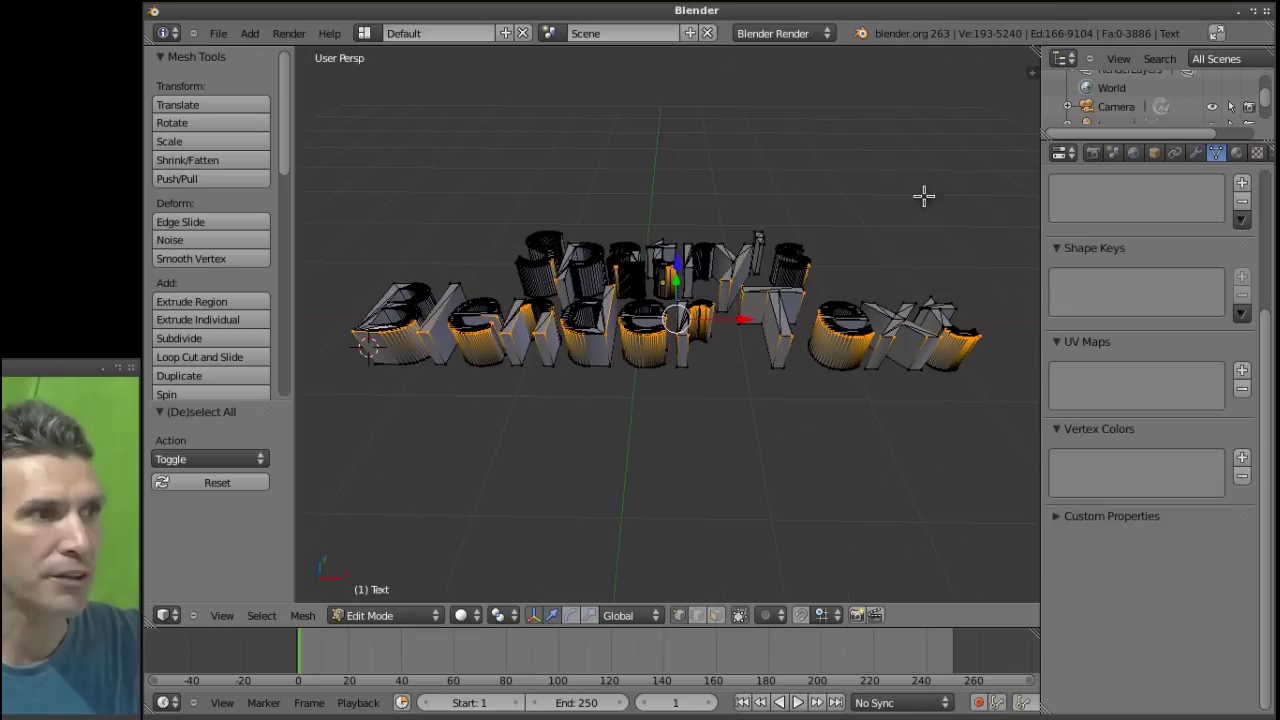
left_click(739, 617)
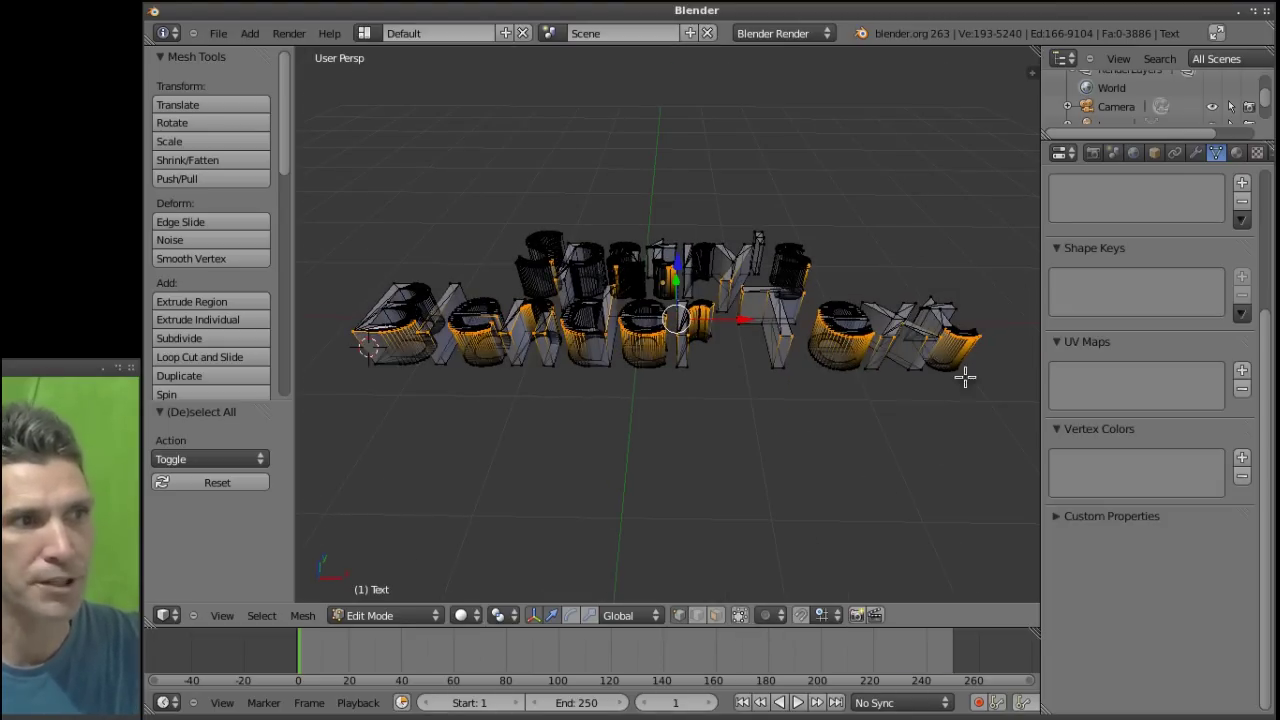
left_click(739, 616)
left_click(739, 617)
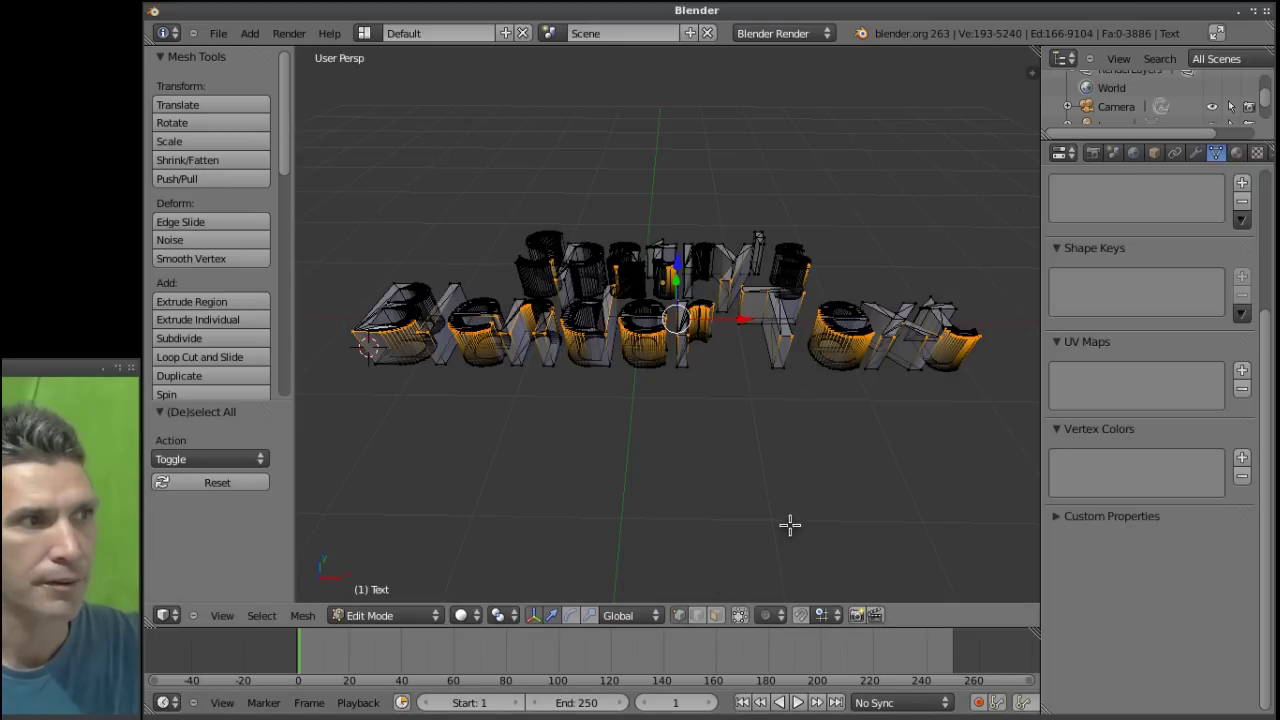
From a level front view, box-select the top layer of vertices across all letters.
middle_click_drag(790, 525, 791, 434)
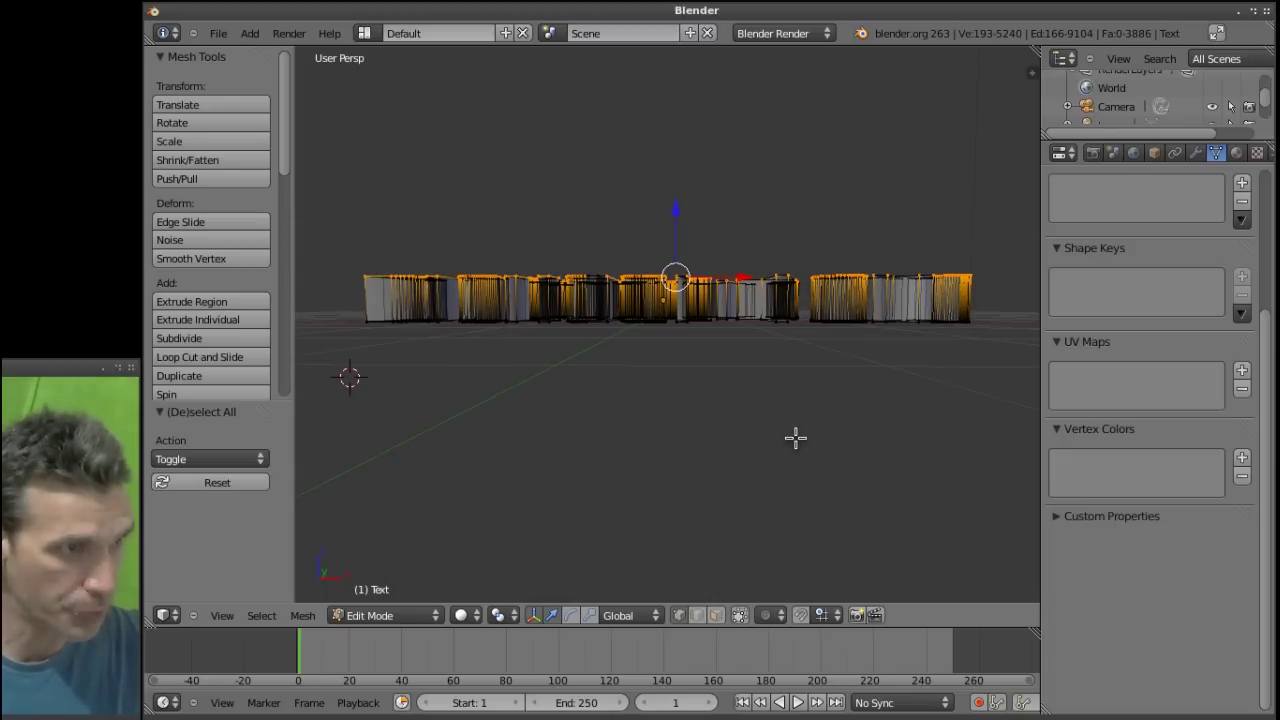
key("b")
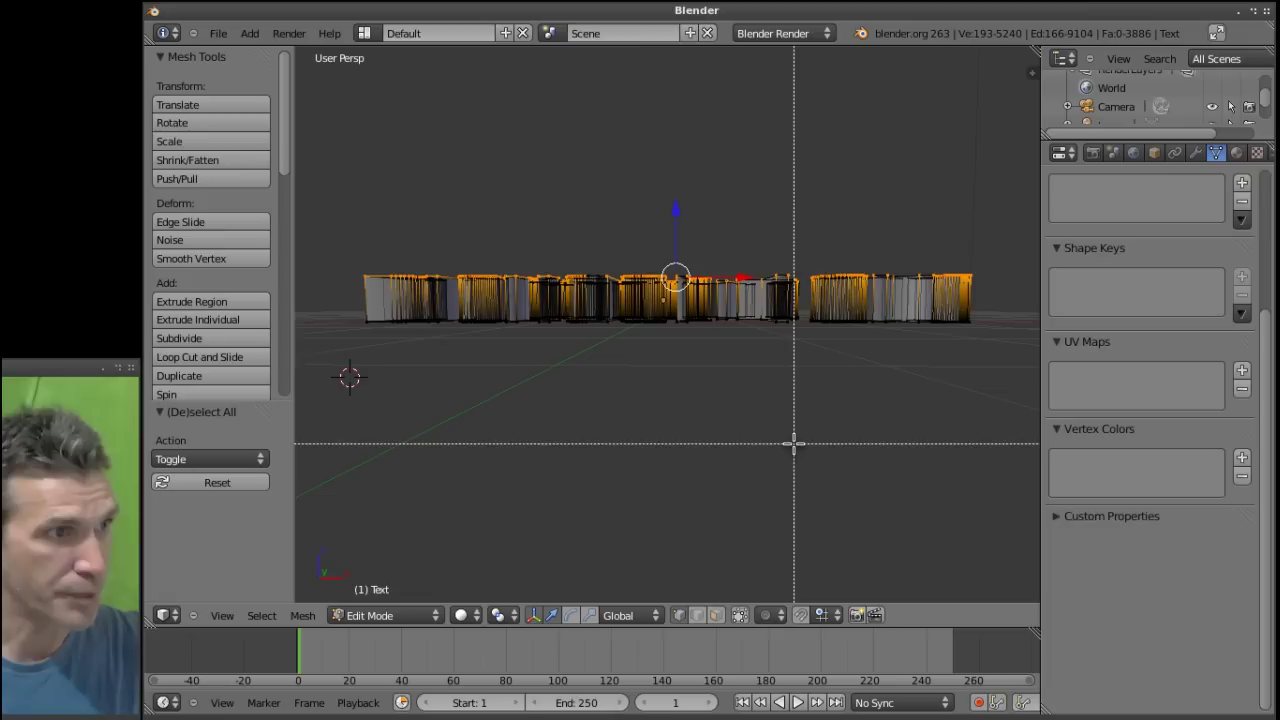
left_click_drag(335, 217, 988, 293)
middle_click_drag(893, 400, 901, 449)
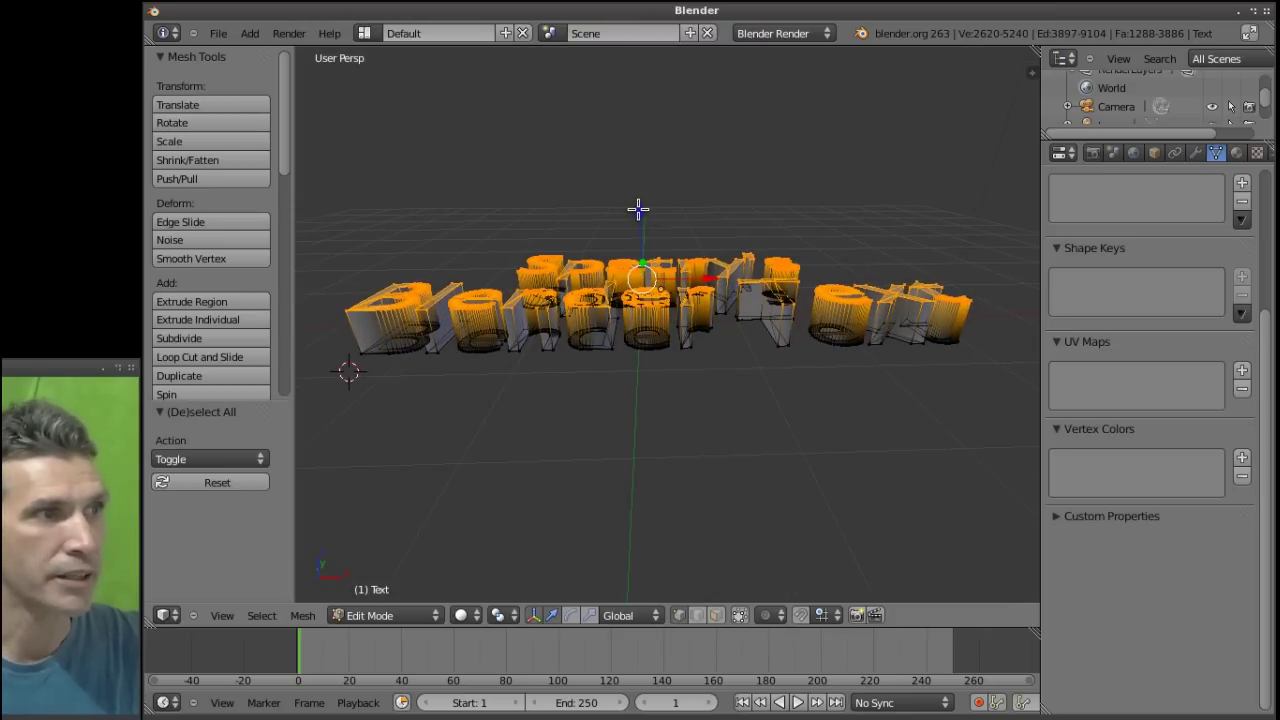
Raise the selected top vertices 0.588 along Z to thicken the letters.
left_click_drag(638, 209, 654, 149)
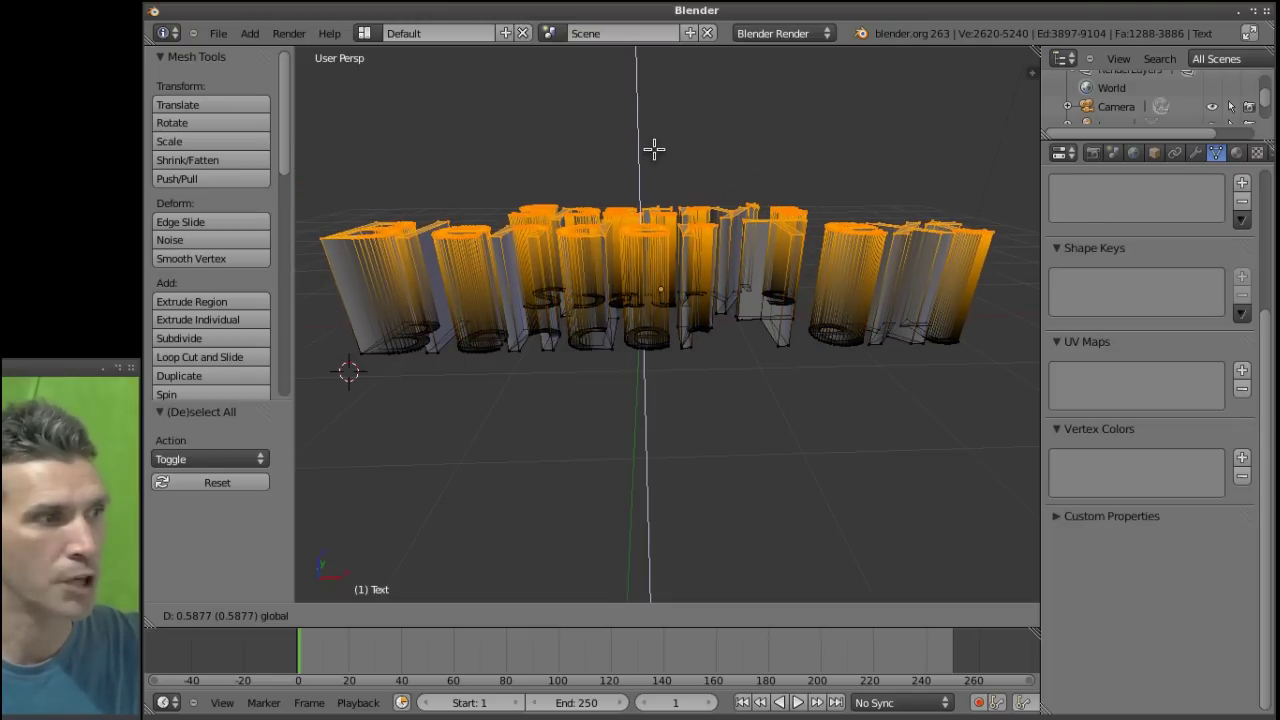
left_click_drag(656, 203, 656, 203)
middle_click_drag(672, 432, 670, 510)
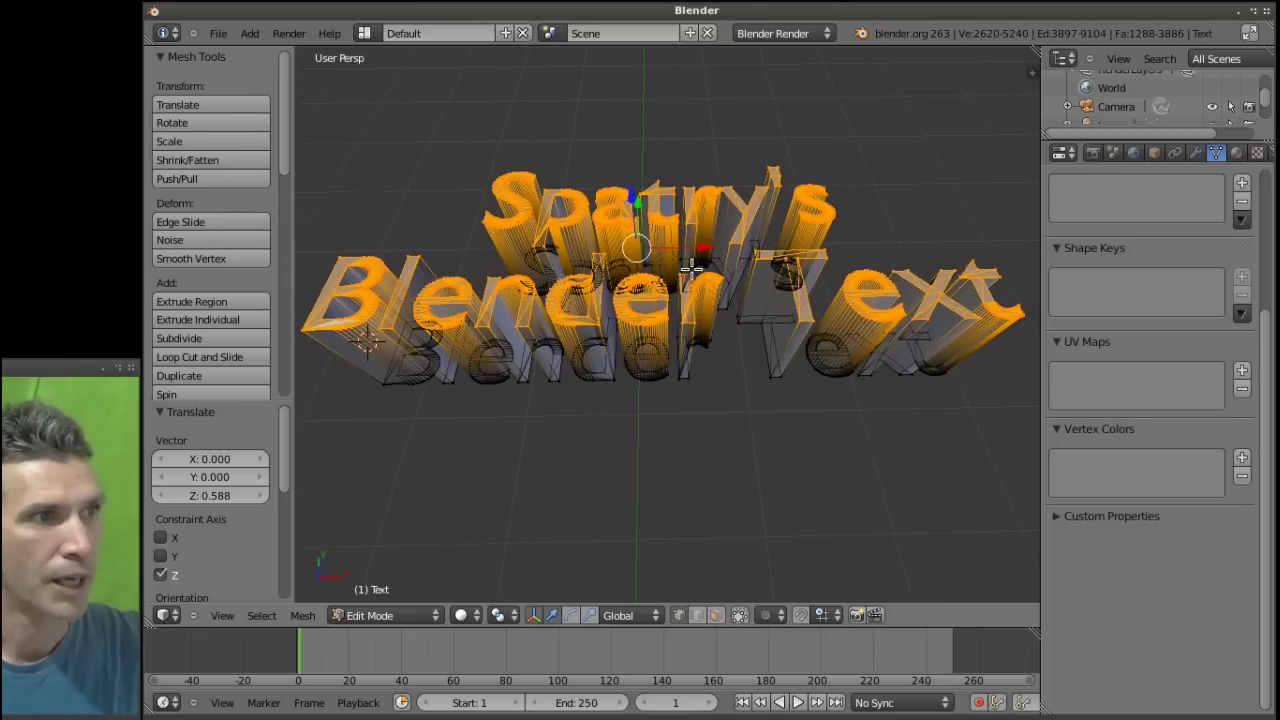
Try moving the top vertices along X and another axis, undoing both moves.
left_click_drag(707, 246, 681, 272)
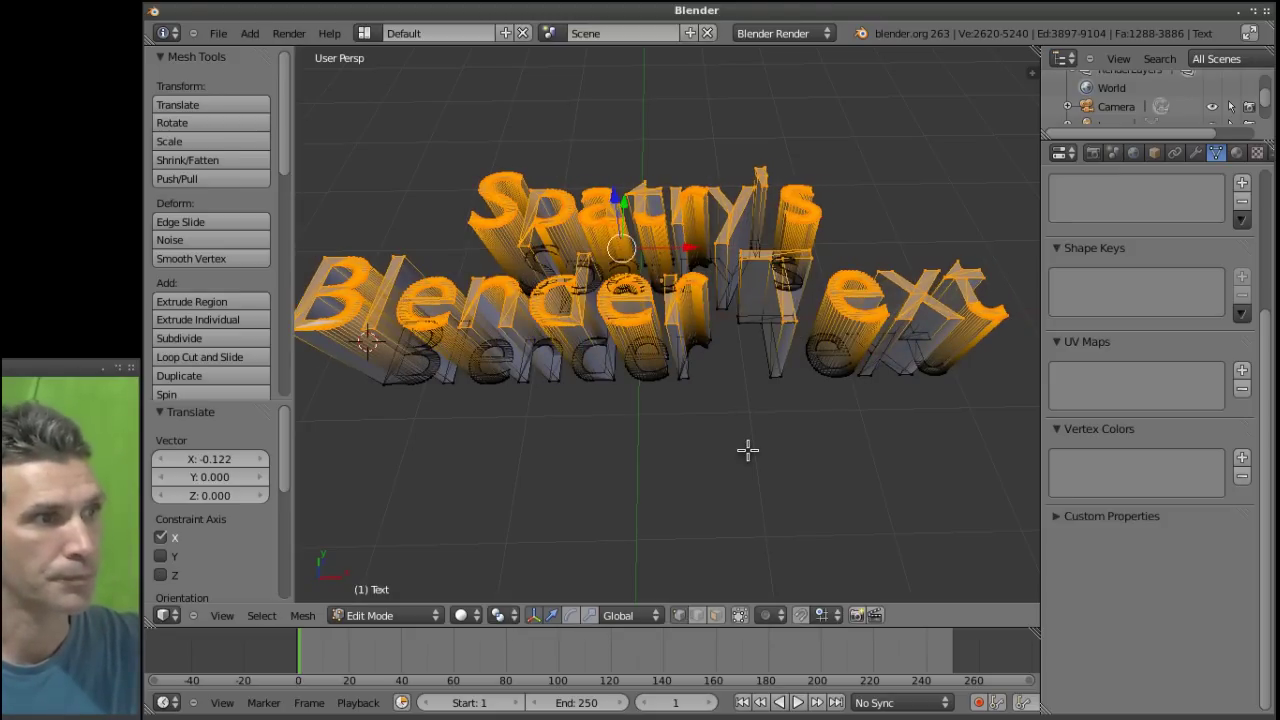
key("ctrl+z")
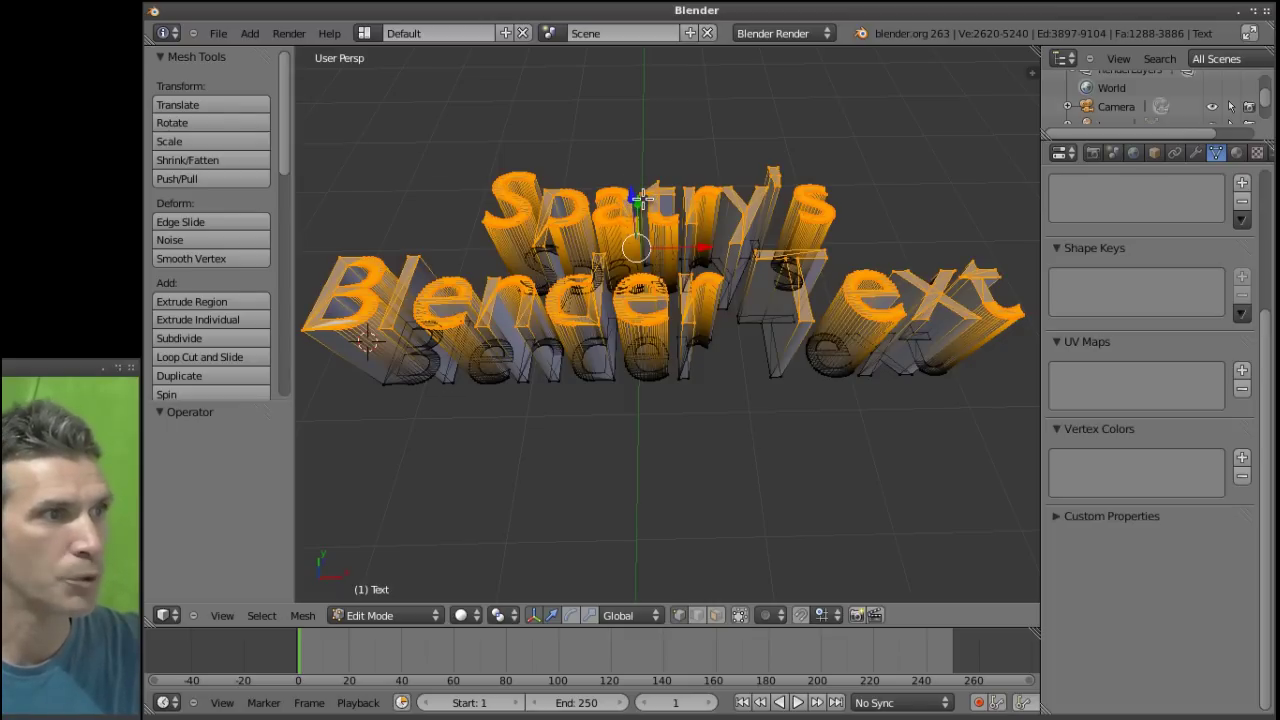
mouse_move(639, 203)
left_mouse_down()
mouse_move(648, 400)
mouse_move(649, 76)
mouse_move(643, 190)
left_mouse_up()
key("ctrl+z")
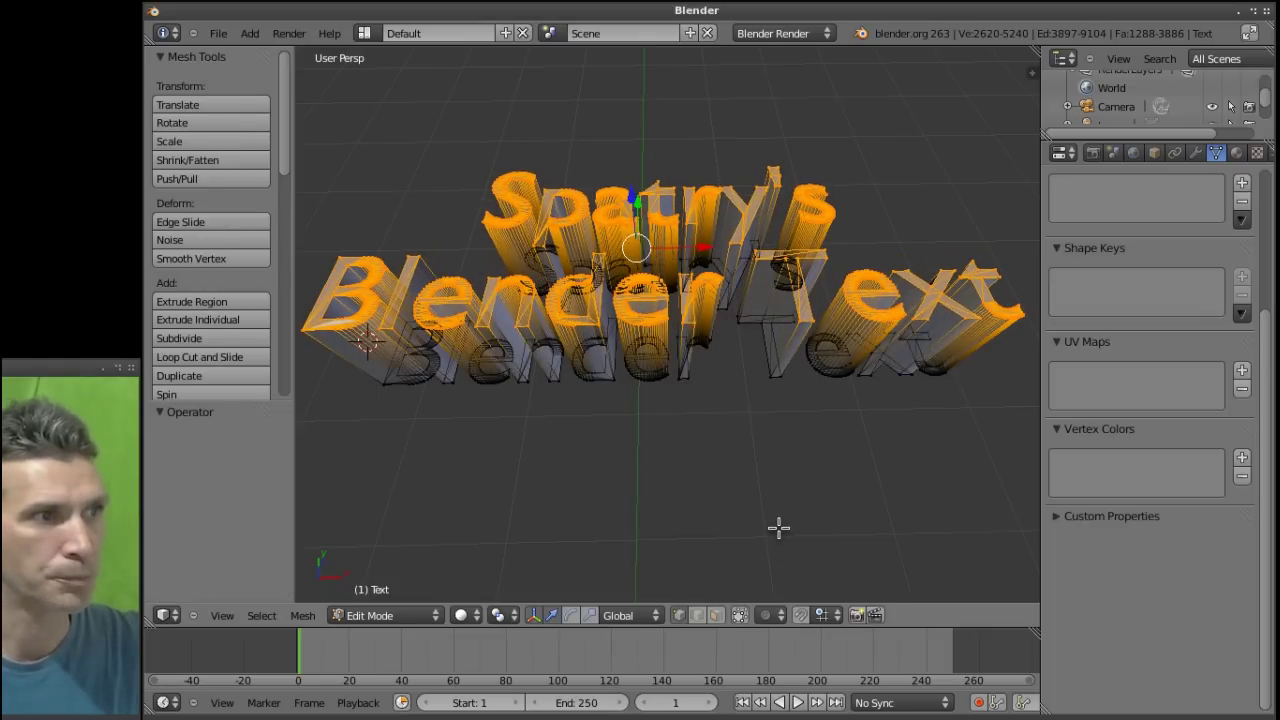
middle_click_drag(775, 530, 711, 510)
Switch the gizmo to rotate and try rotating the top vertices around X and Y.
left_click(570, 616)
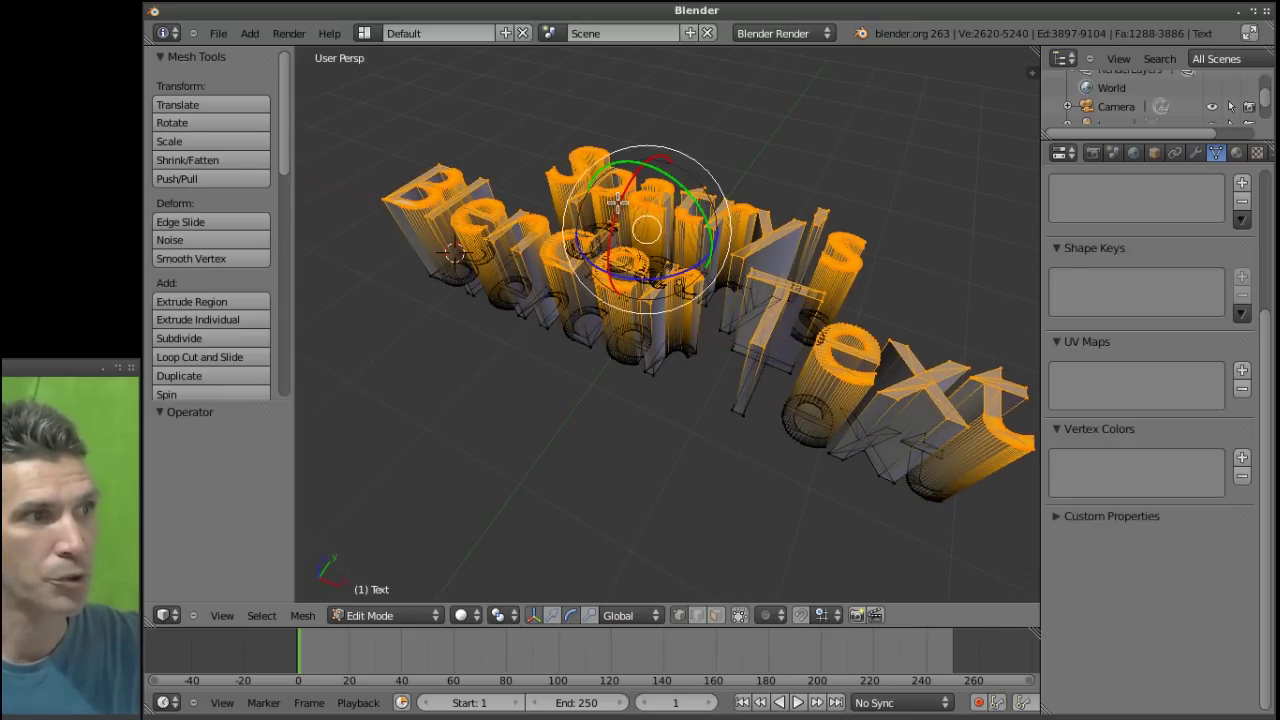
left_click_drag(622, 208, 615, 228)
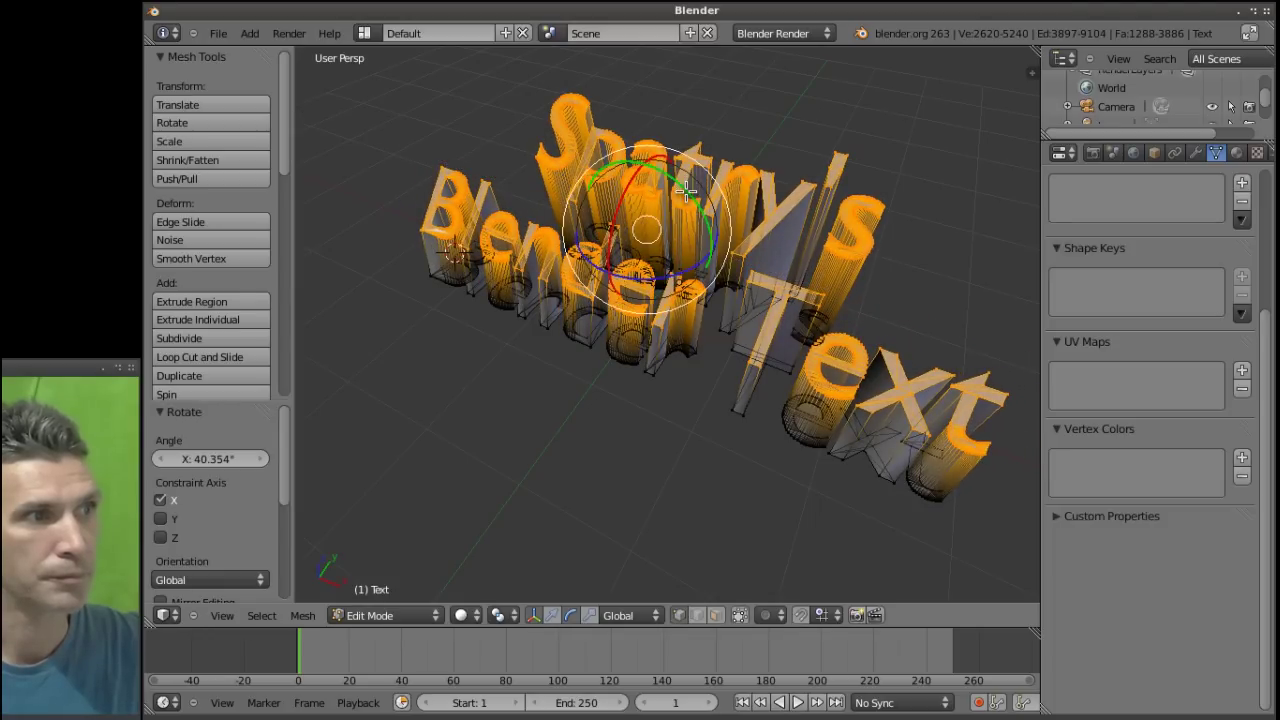
left_click_drag(686, 192, 677, 190)
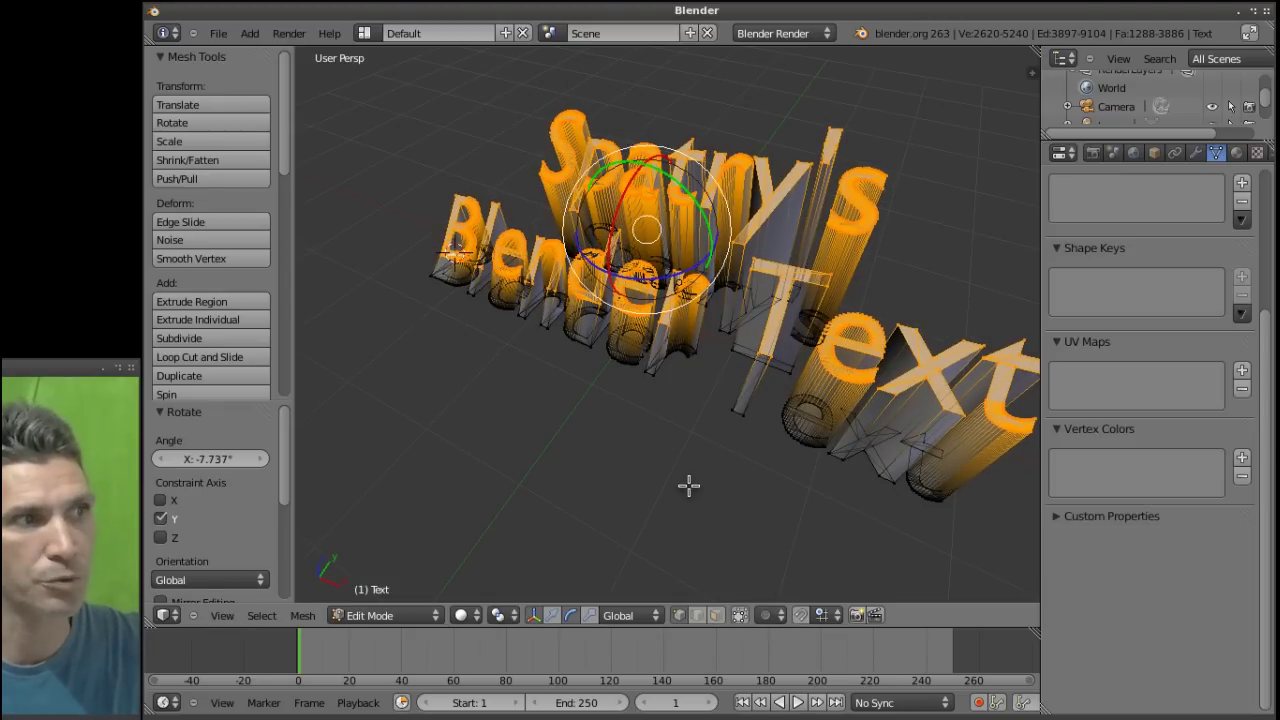
mouse_move(689, 484)
middle_mouse_down()
mouse_move(683, 514)
mouse_move(680, 500)
middle_mouse_up()
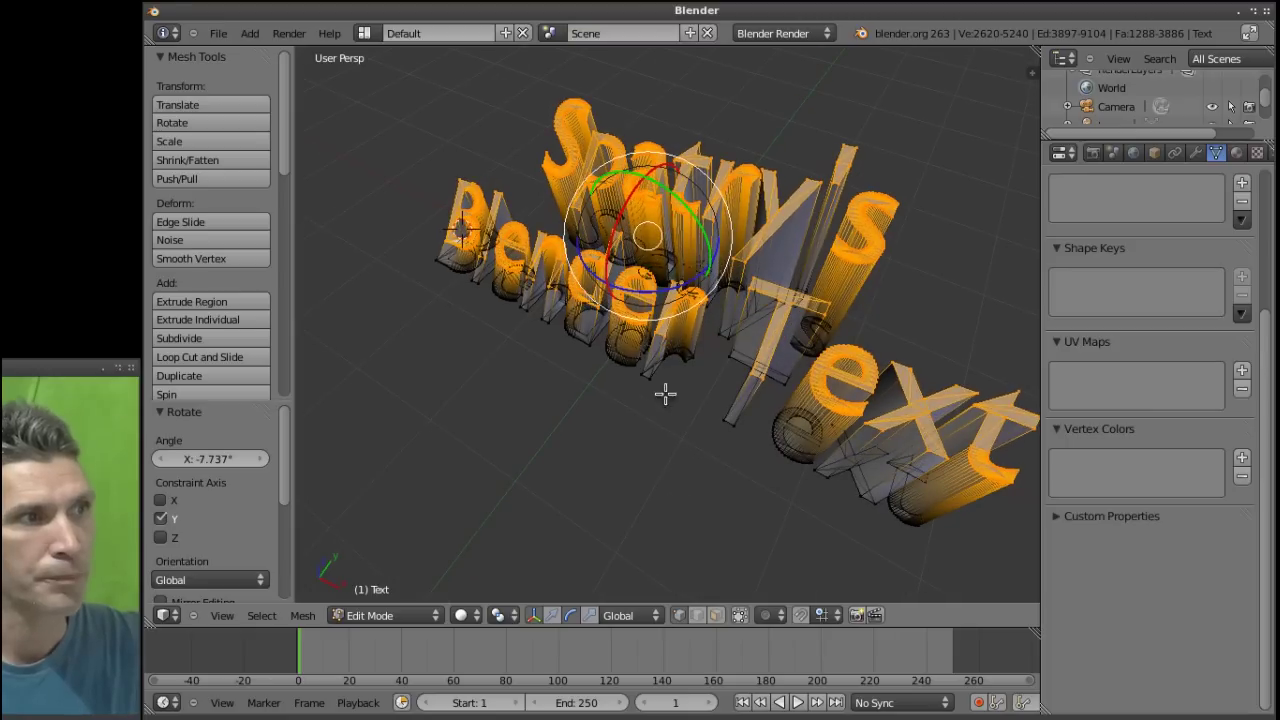
Rotate the top vertices 16.39° around the Y axis so the letters lean.
key("r")
key("y")
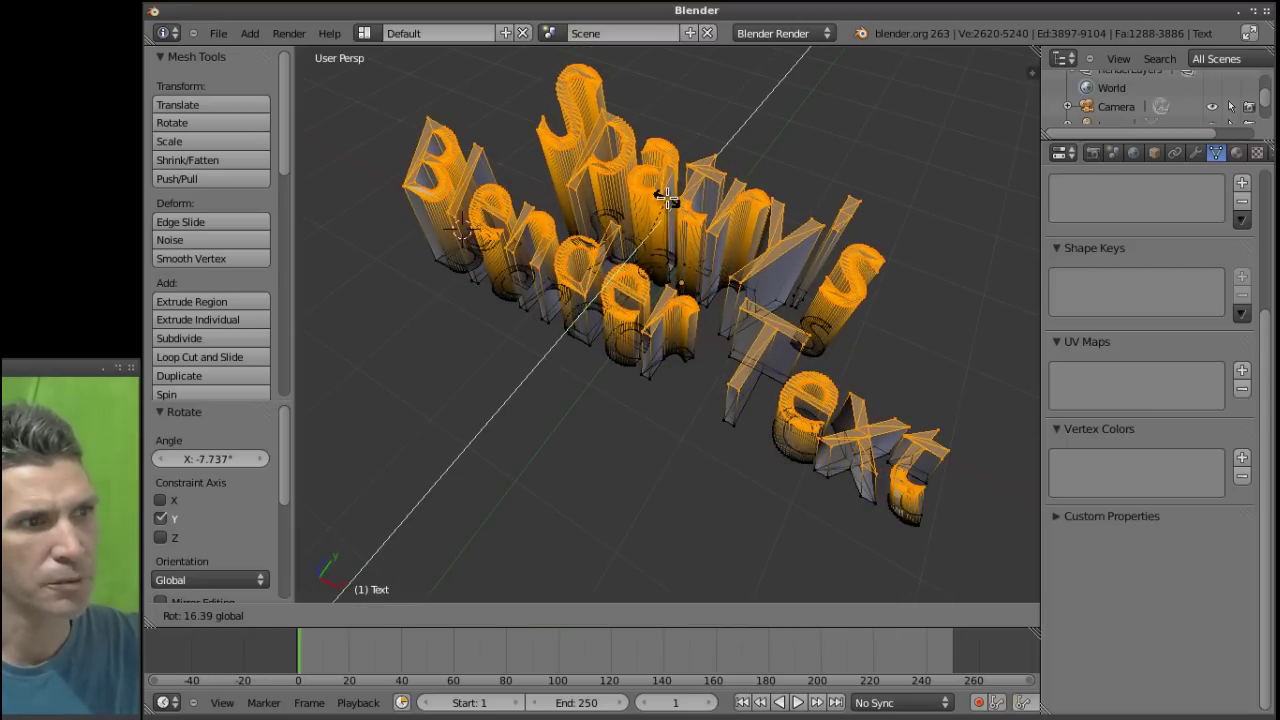
left_click(667, 198)
middle_click_drag(623, 494, 630, 460)
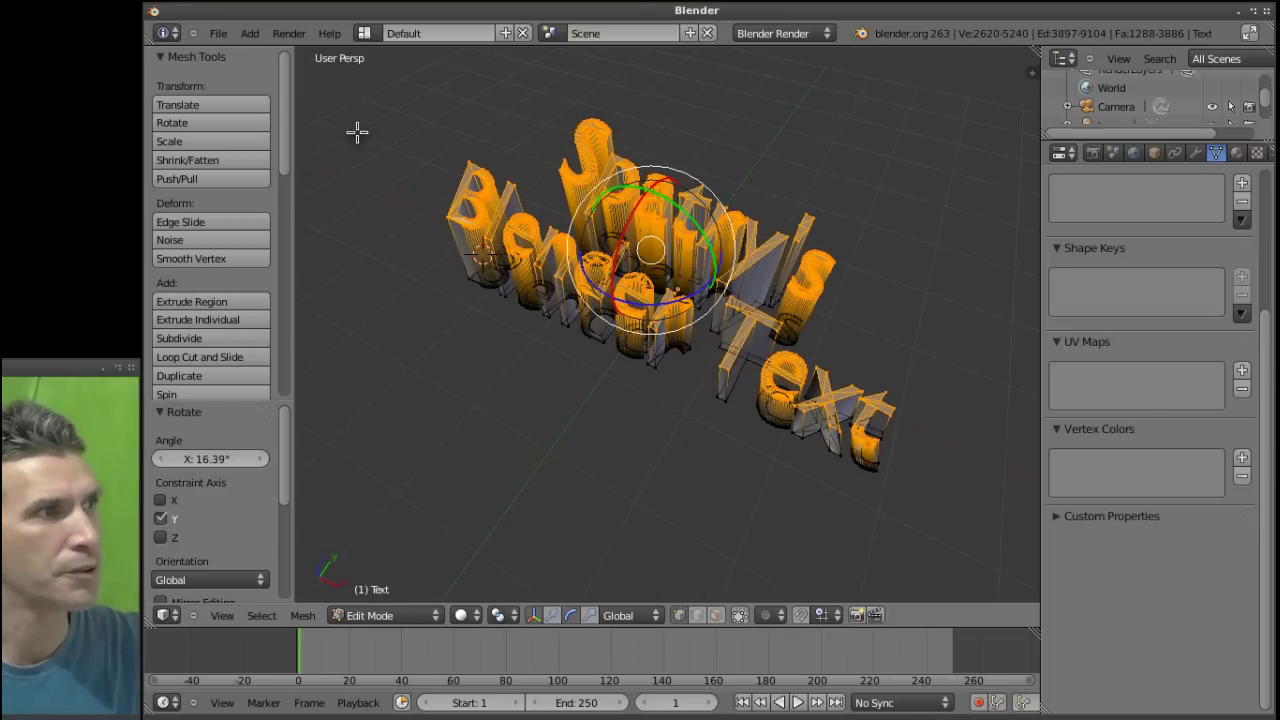
left_click(290, 33)
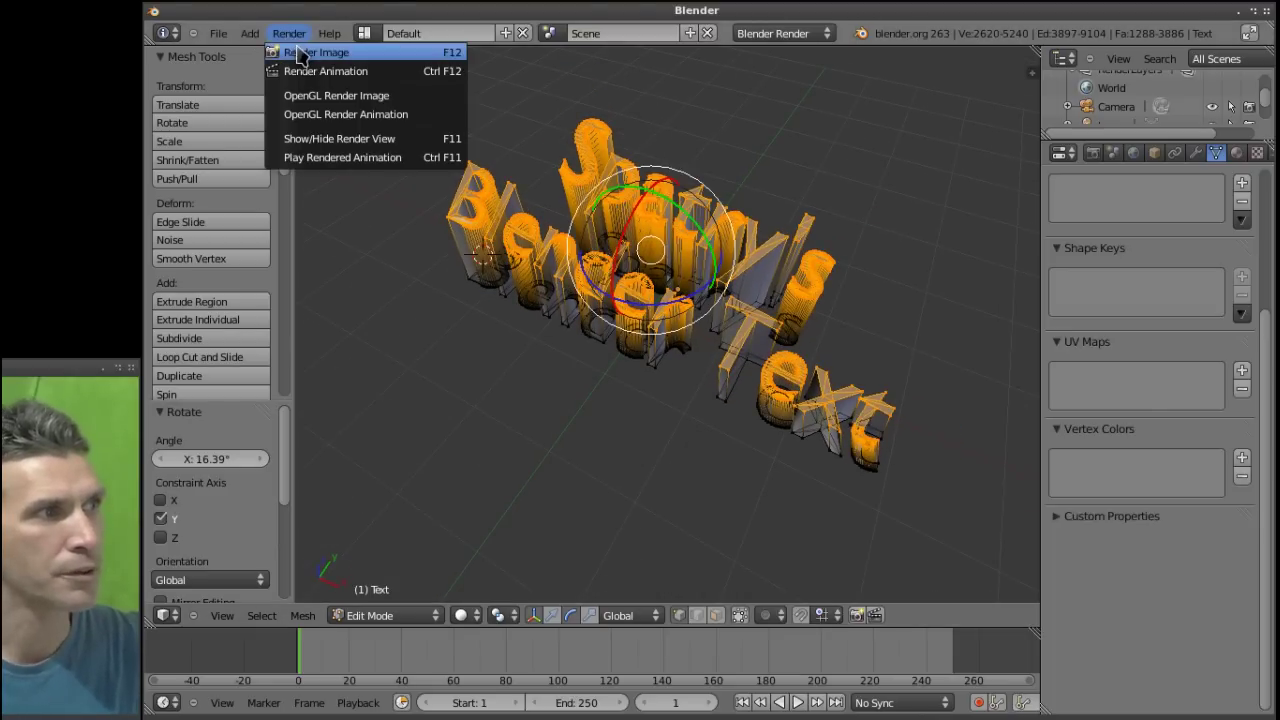
Render an image of the slanted grey text, then close the render view.
left_click(300, 55)
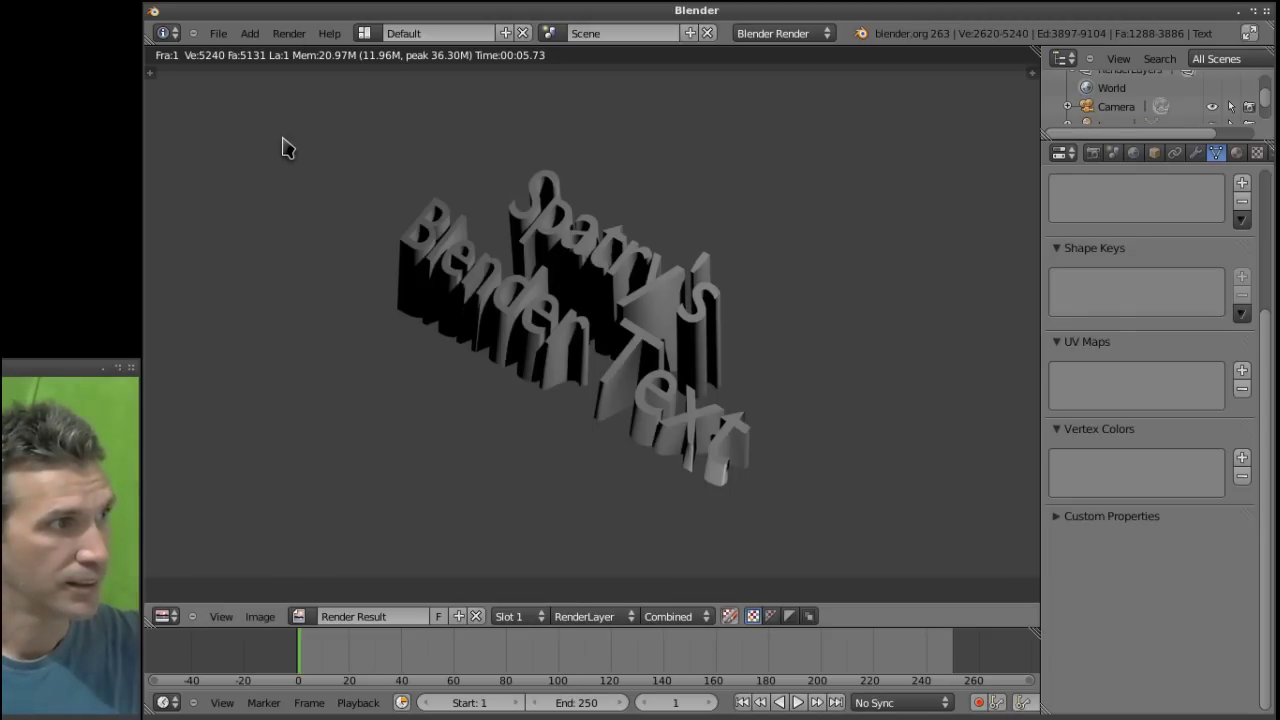
key("Escape")
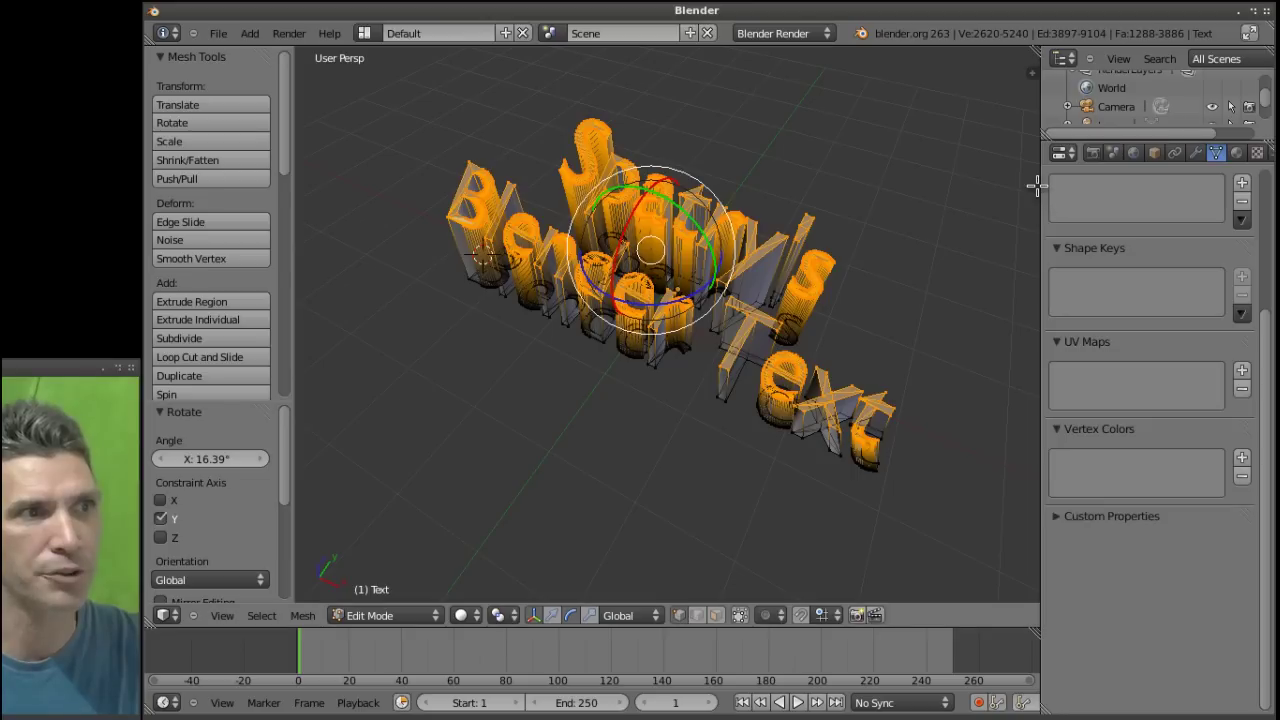
Switch back to Object Mode and widen the properties area.
left_click(358, 615)
left_click(362, 597)
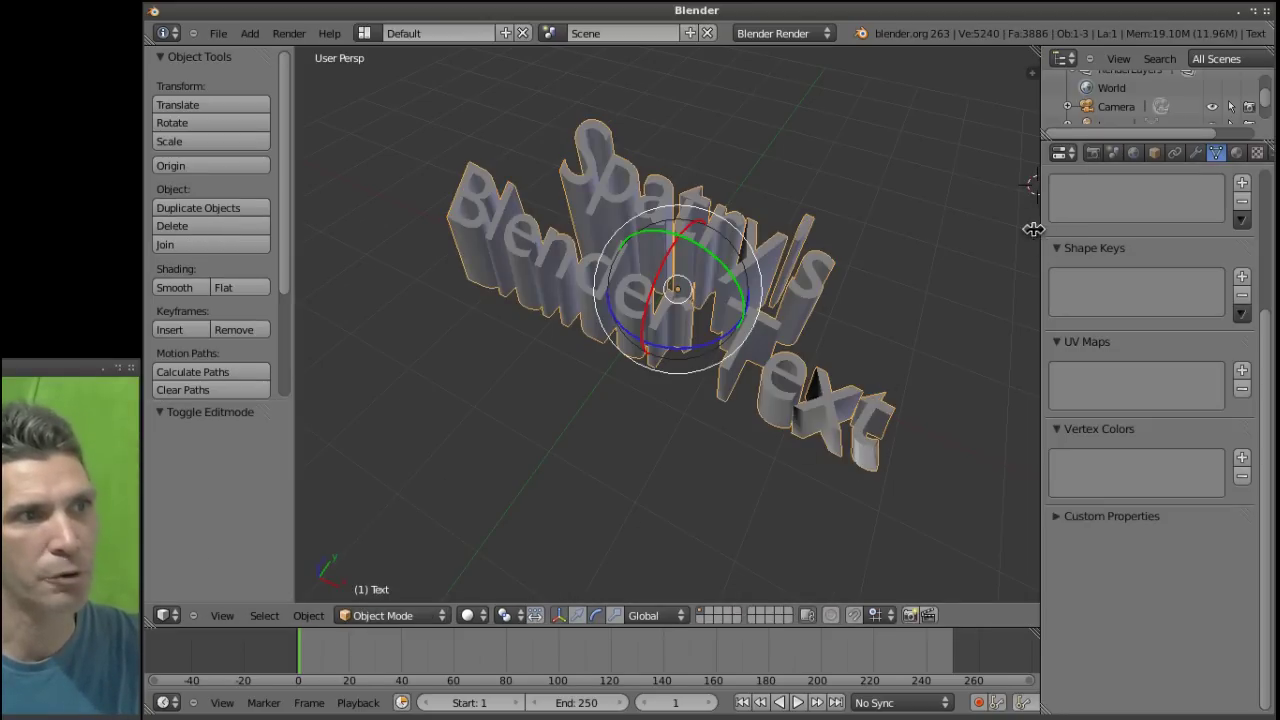
left_click_drag(1033, 229, 990, 240)
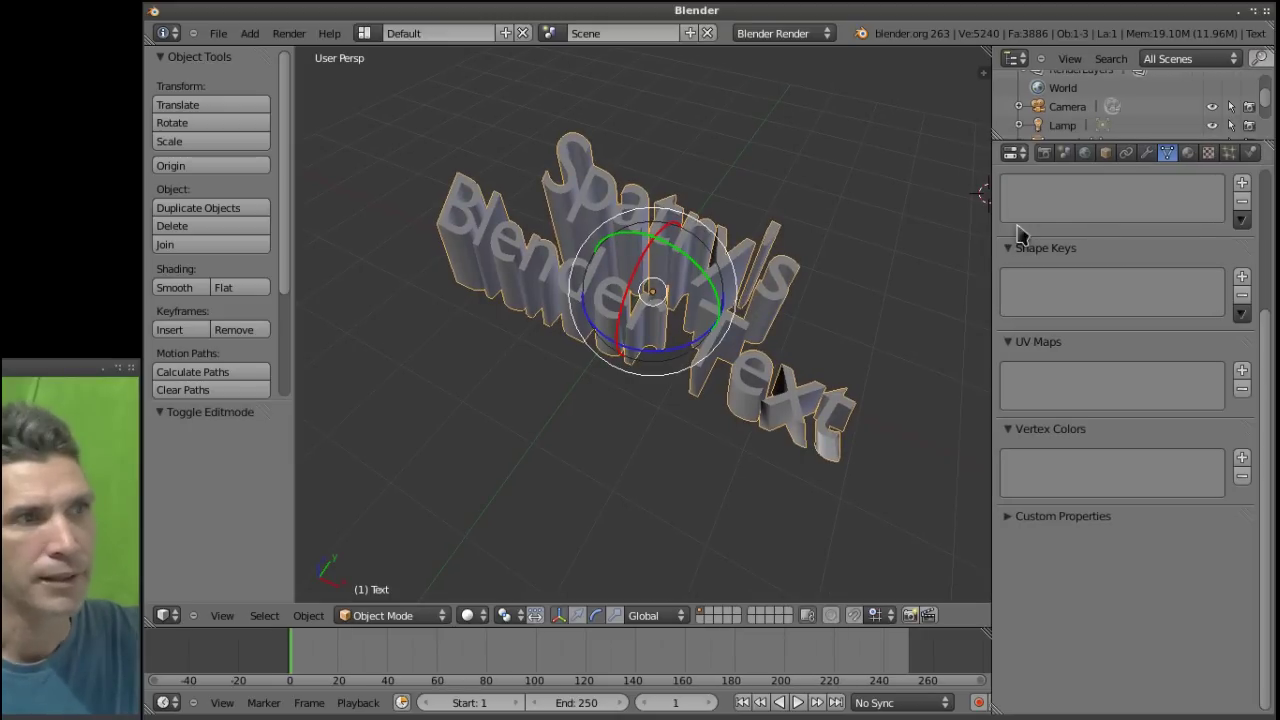
Create a new material for the text and set its diffuse colour to blue.
left_click(1187, 154)
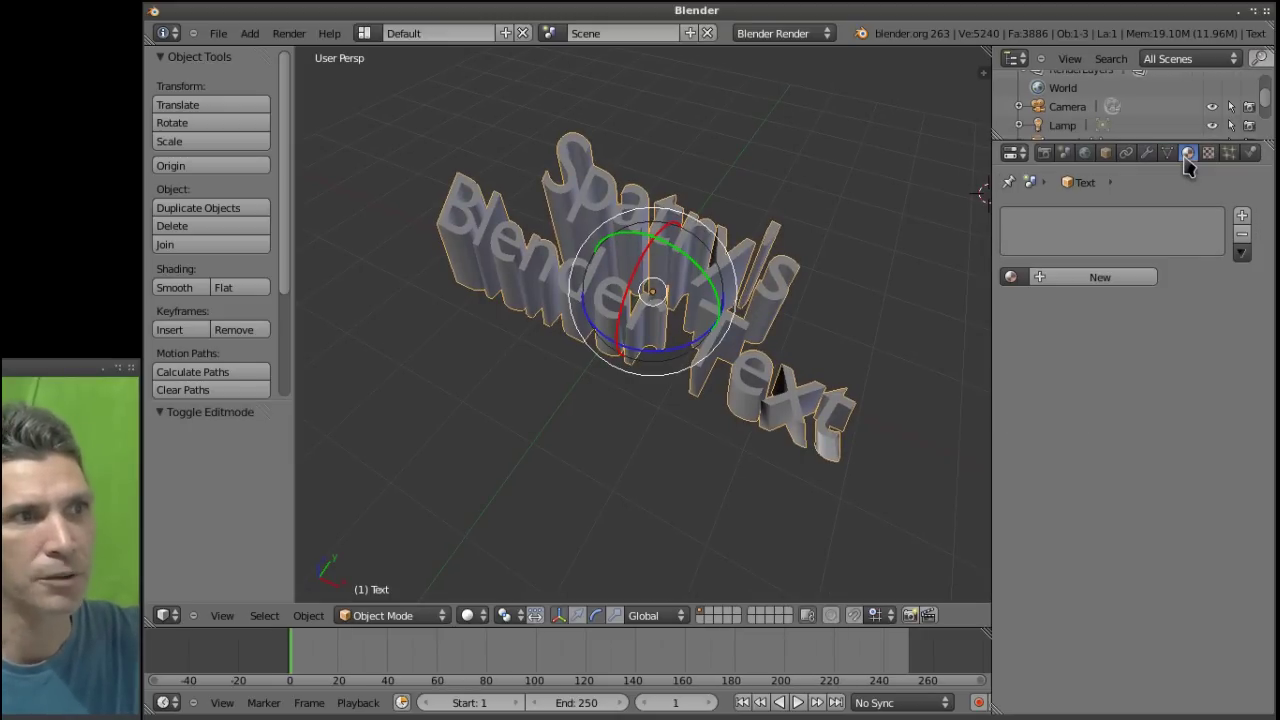
left_click(1116, 280)
left_click(1062, 507)
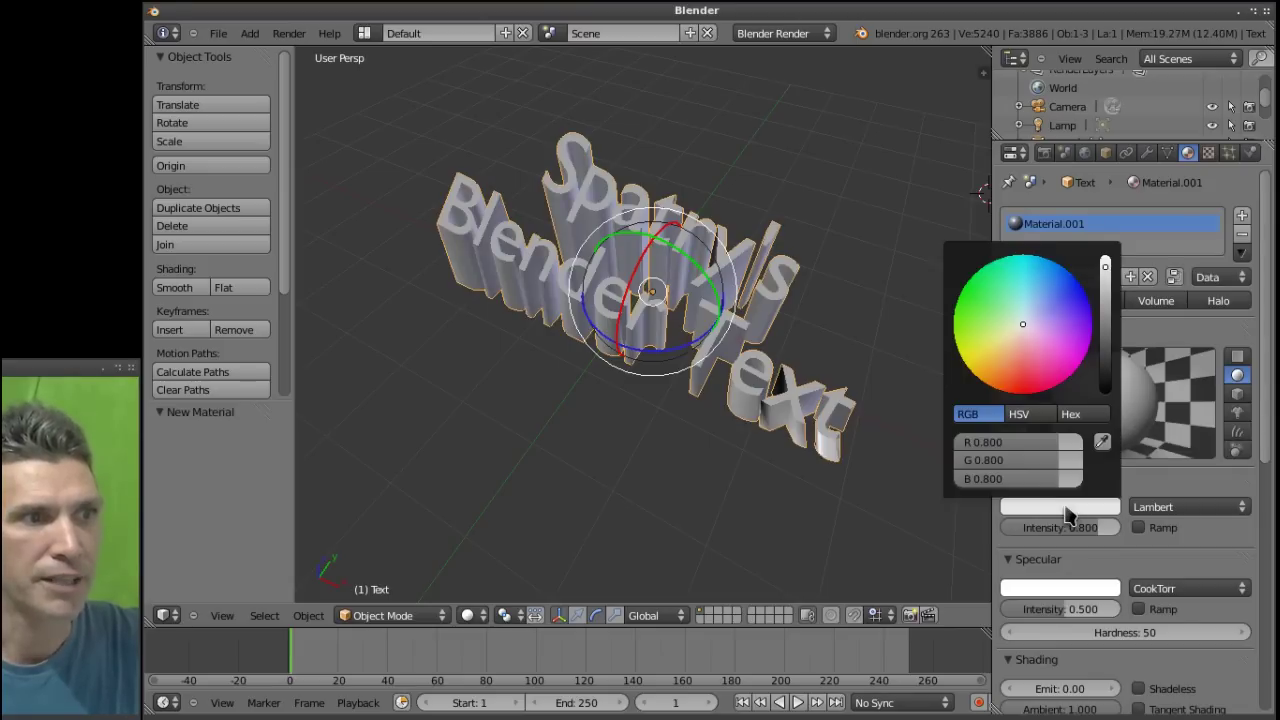
left_click(1068, 297)
left_click_drag(1070, 300, 1080, 307)
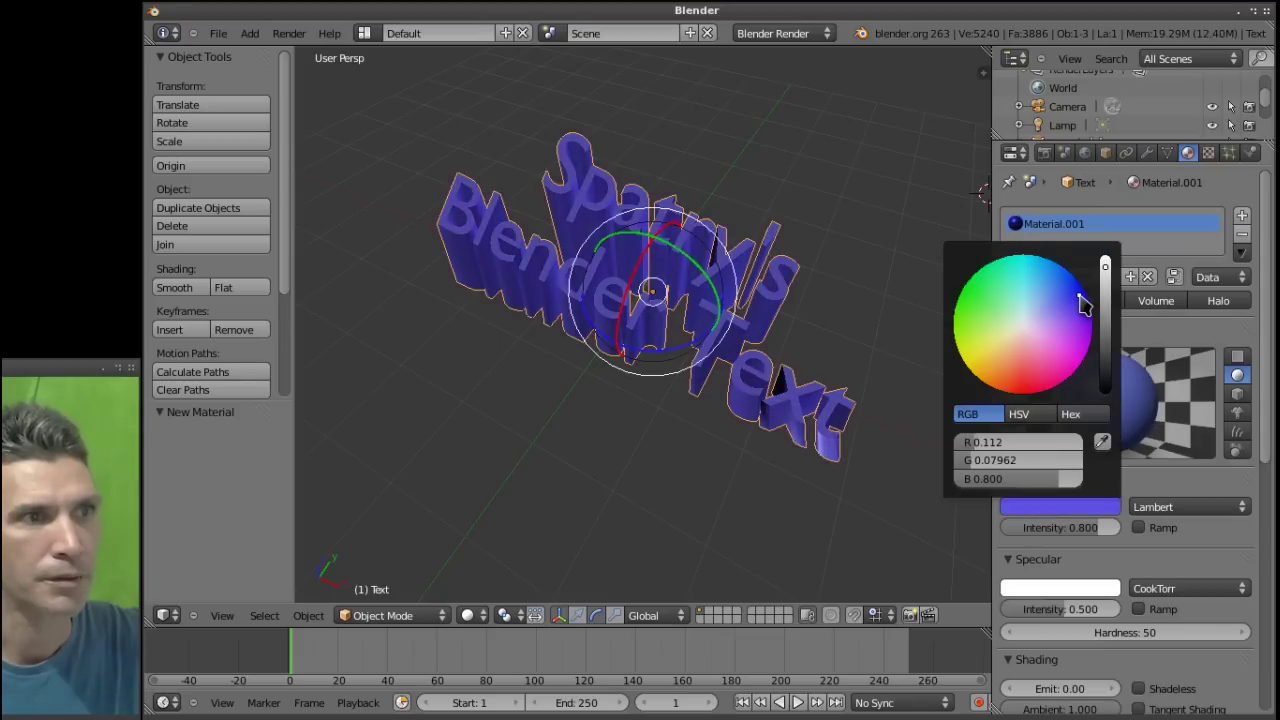
left_click(1168, 480)
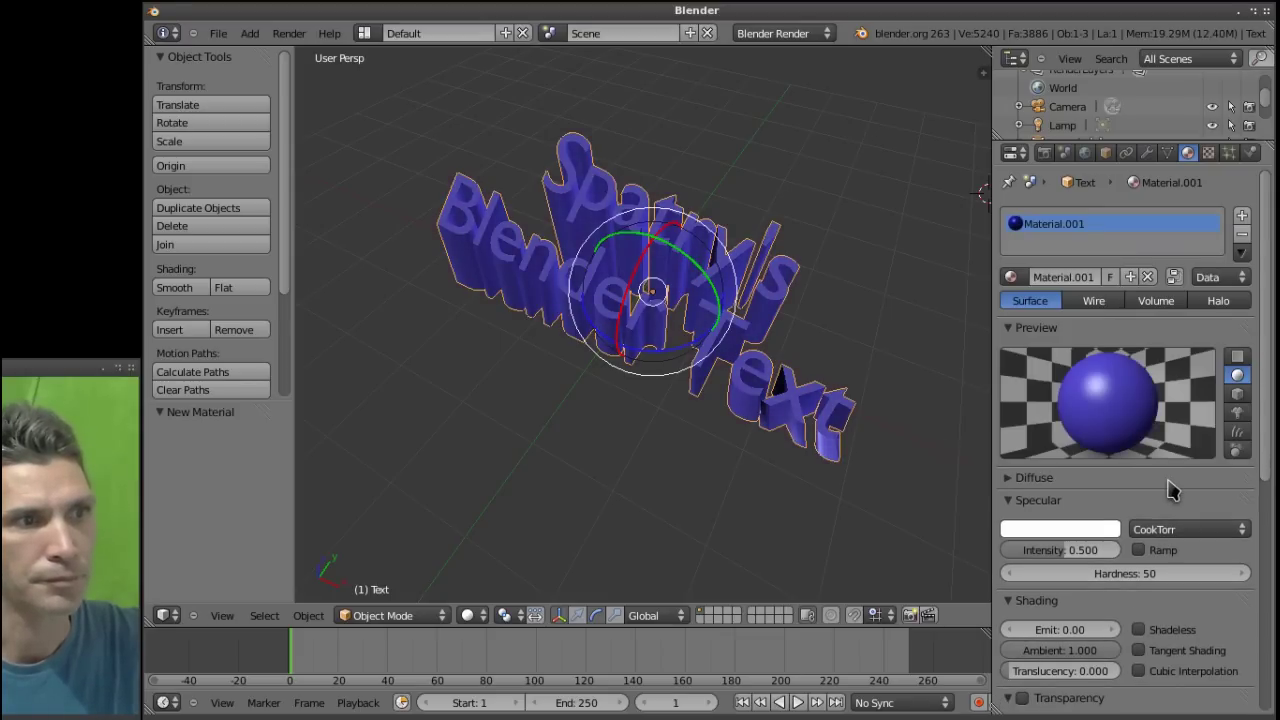
Set the material's specular colour to a very dark blue.
scroll(1172, 490, "down", 3)
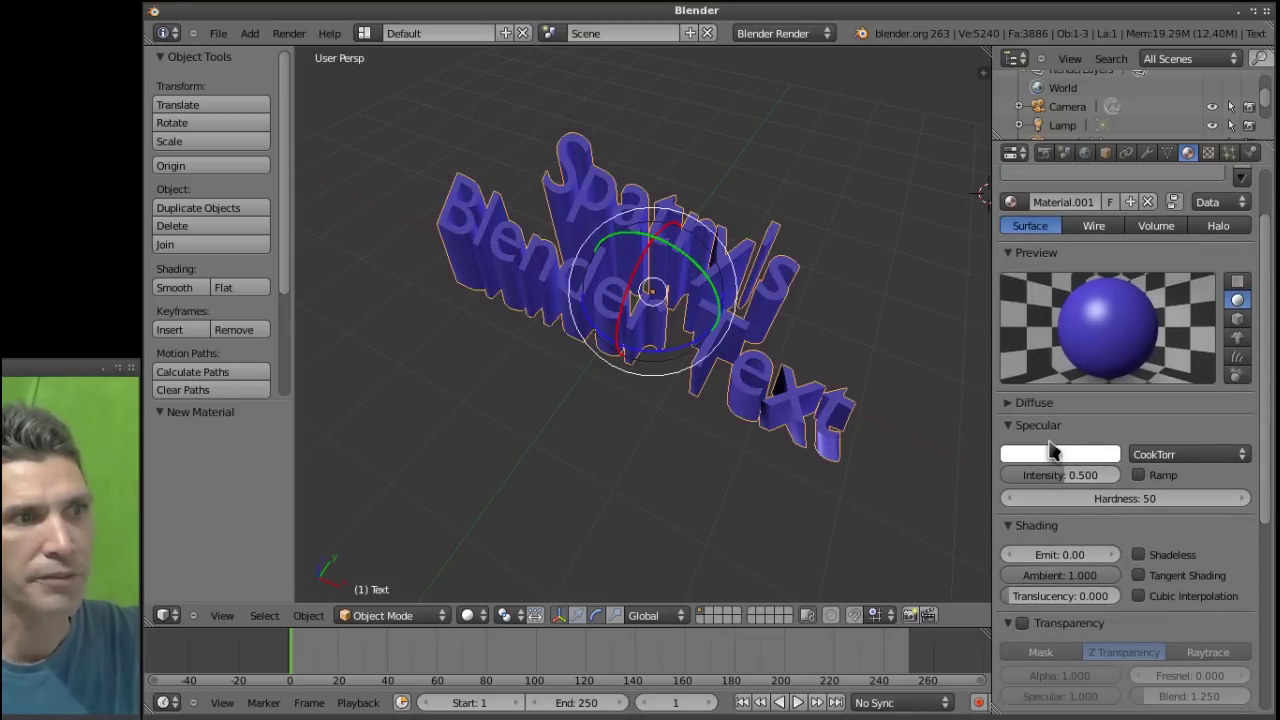
left_click(1052, 458)
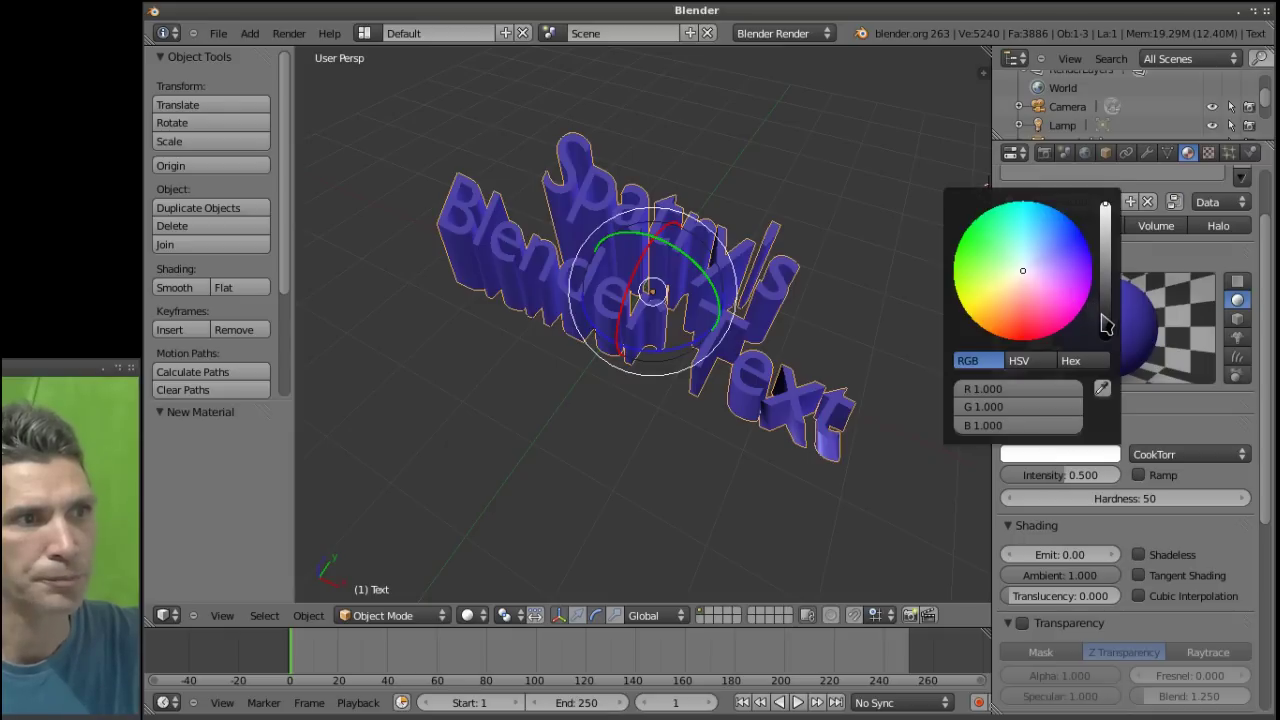
left_click_drag(1102, 288, 1113, 320)
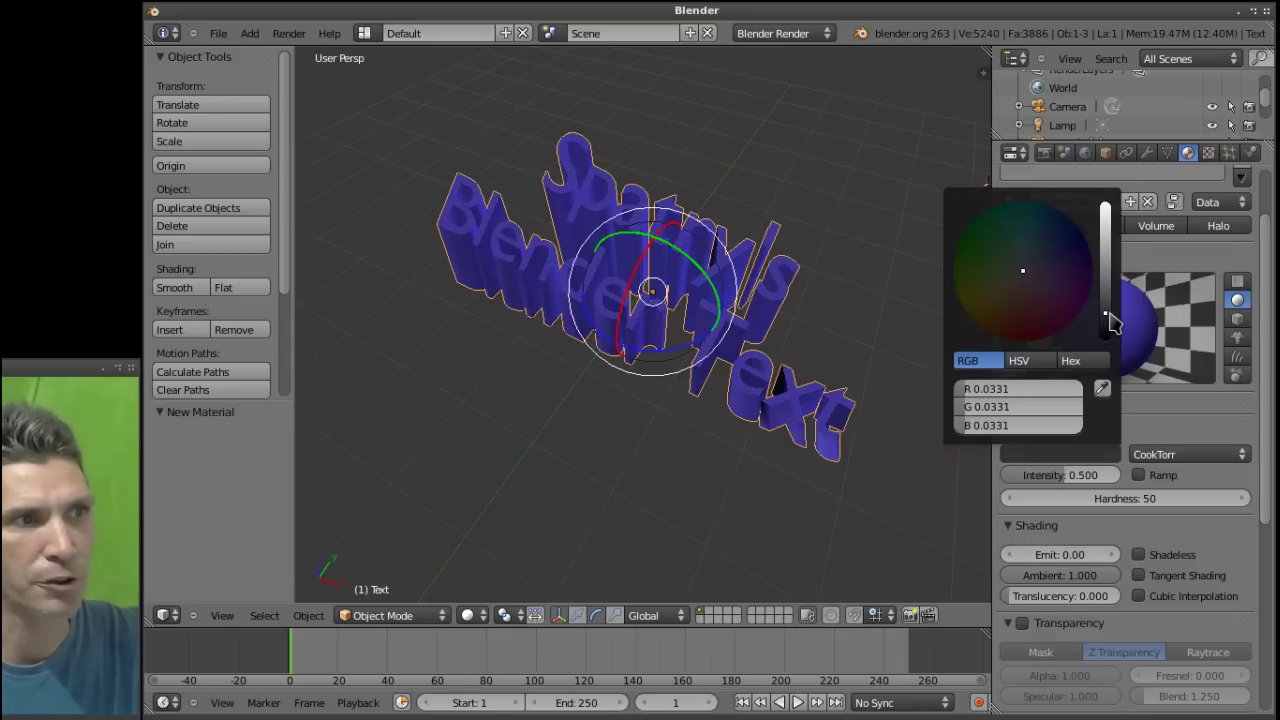
left_click(1062, 258)
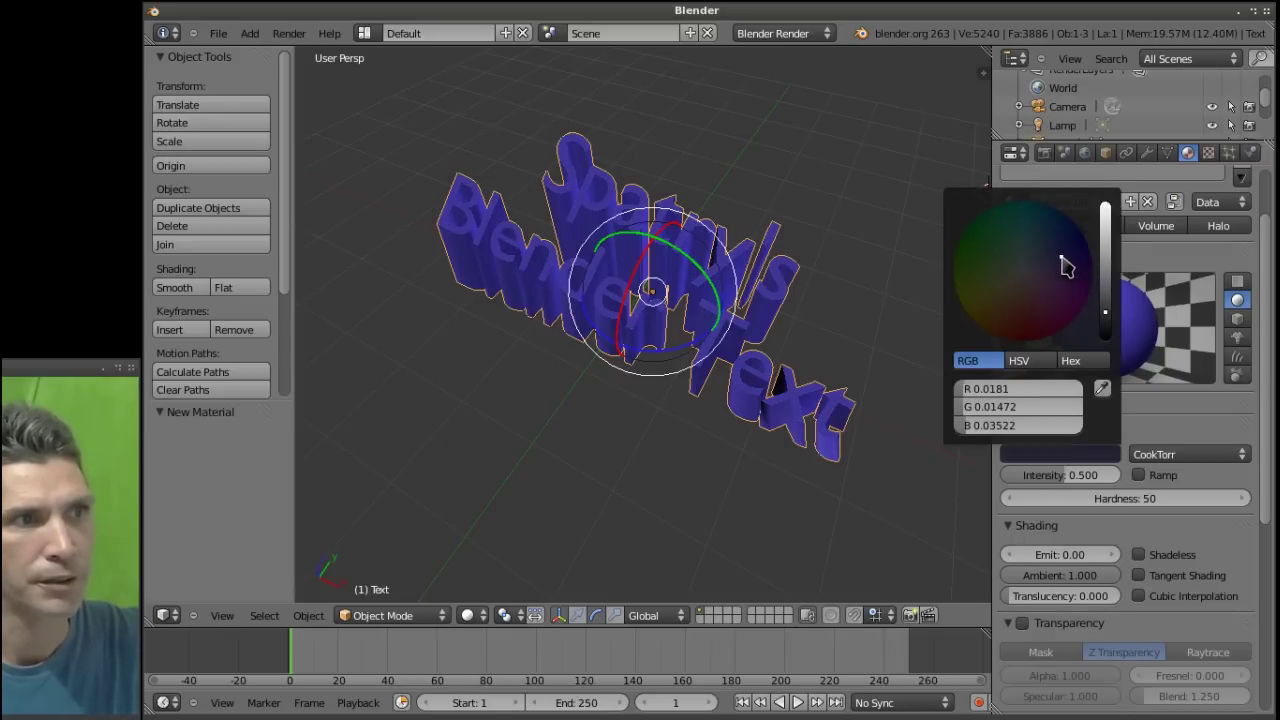
left_click_drag(1065, 265, 1071, 260)
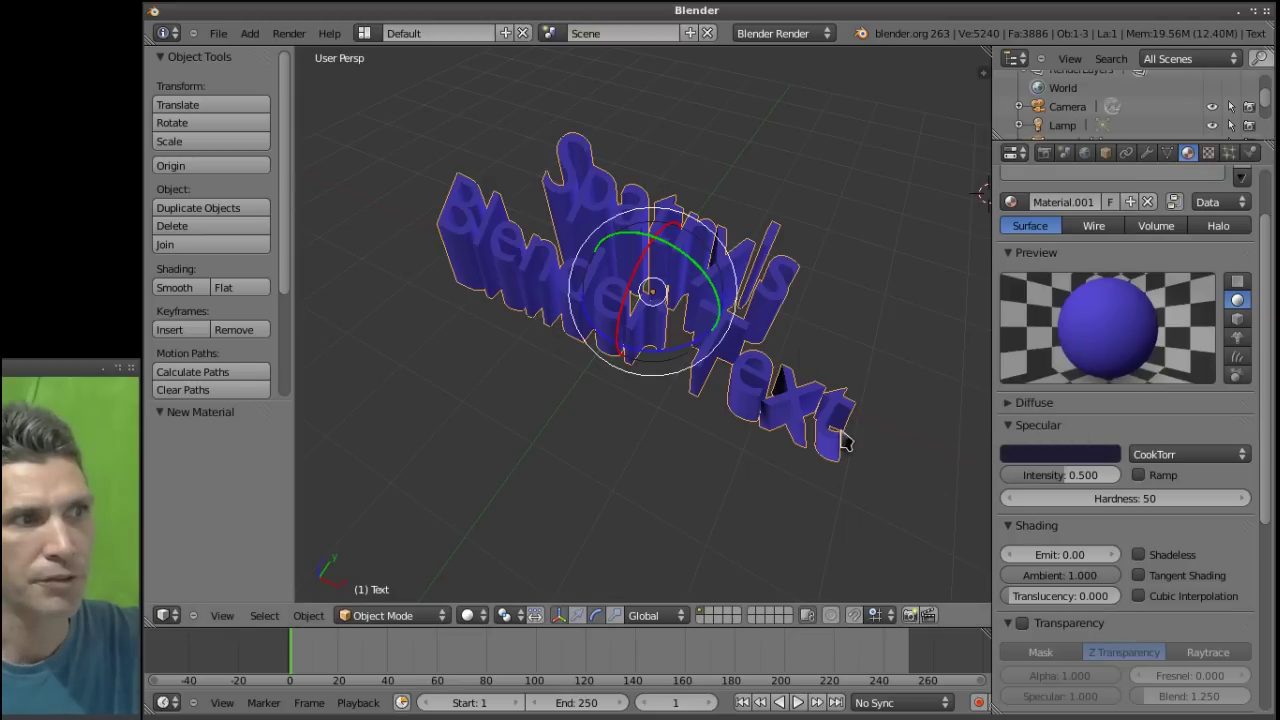
Collapse the Transparency panel and raise the Emit value to 0.30.
scroll(1062, 447, "down", 5)
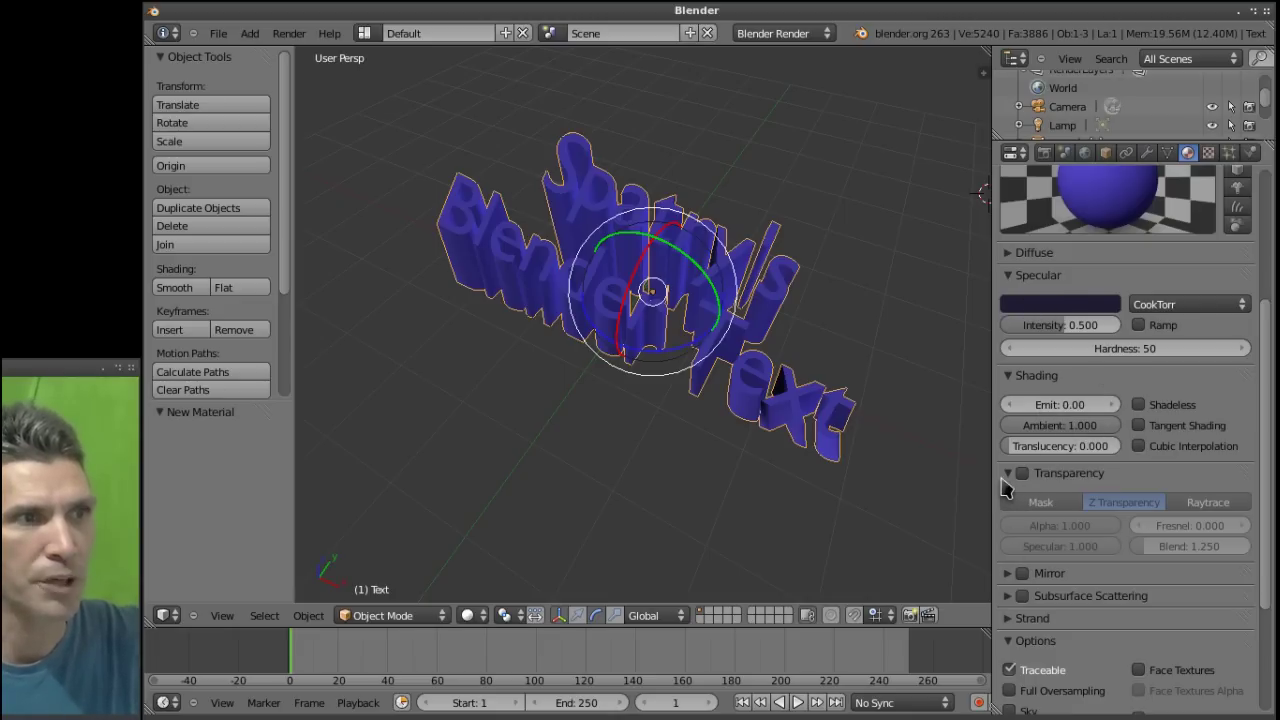
left_click(1008, 474)
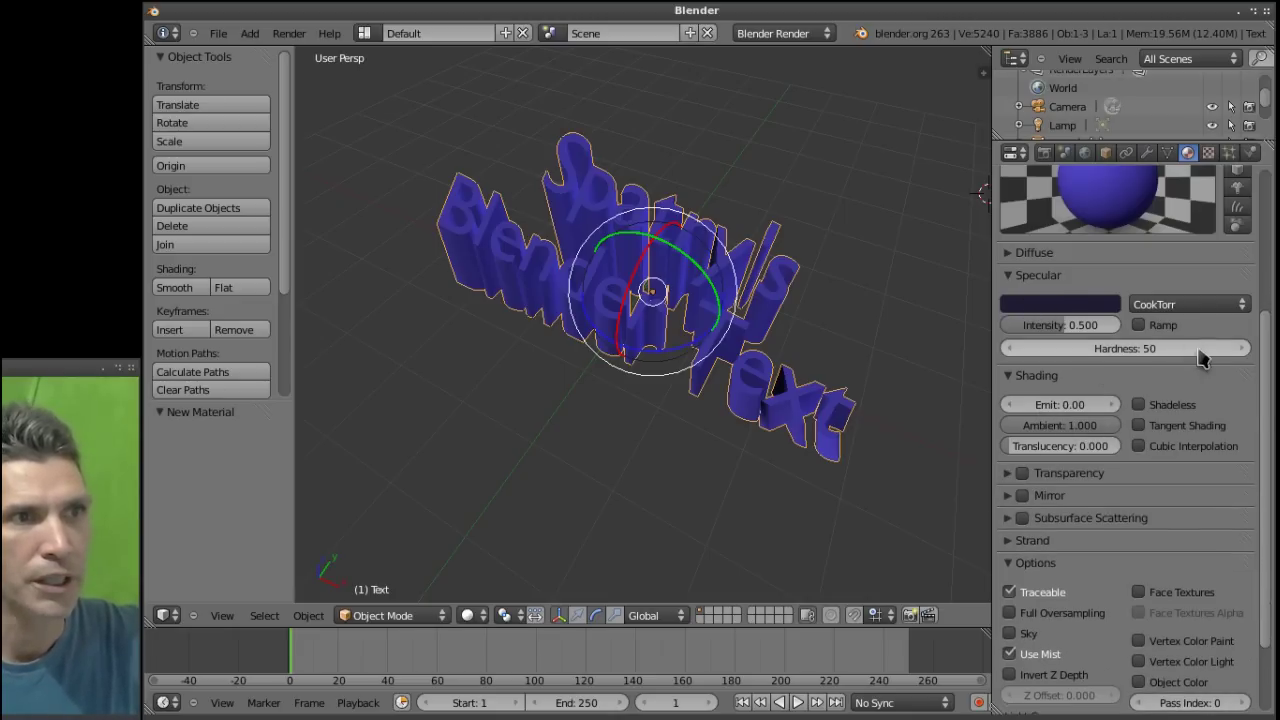
left_click_drag(1266, 406, 1275, 309)
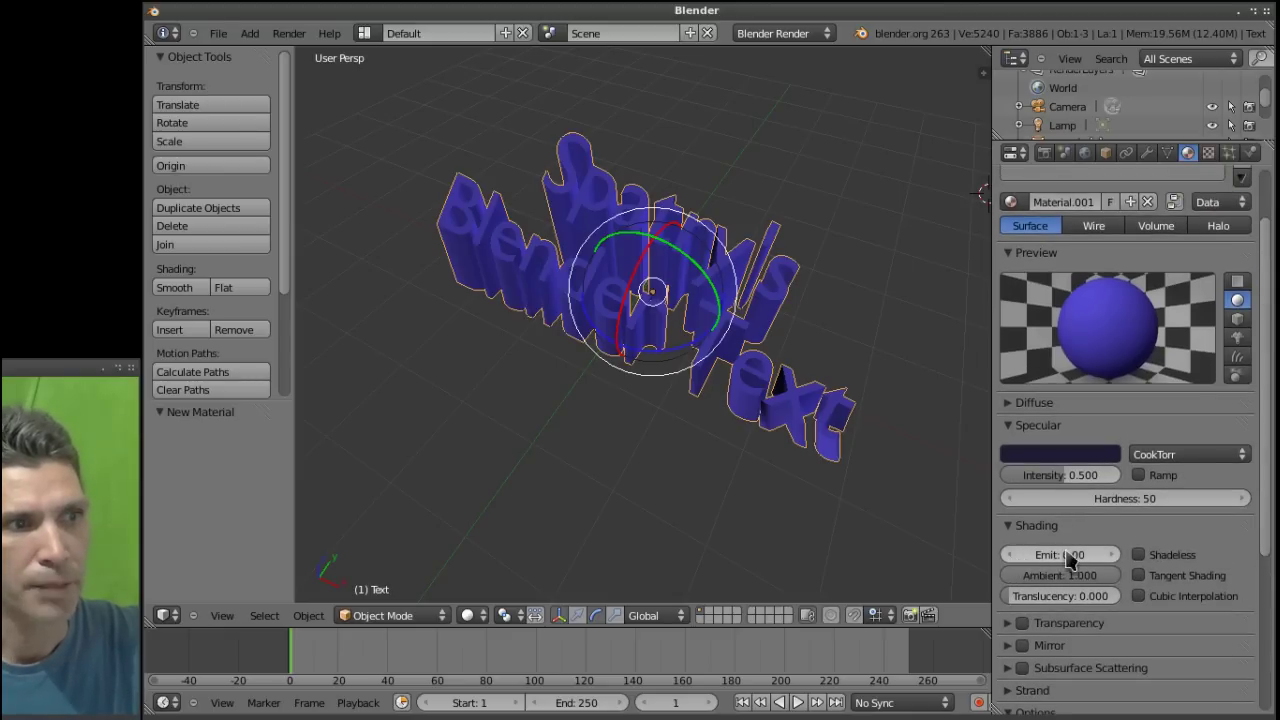
left_click_drag(1068, 560, 1125, 560)
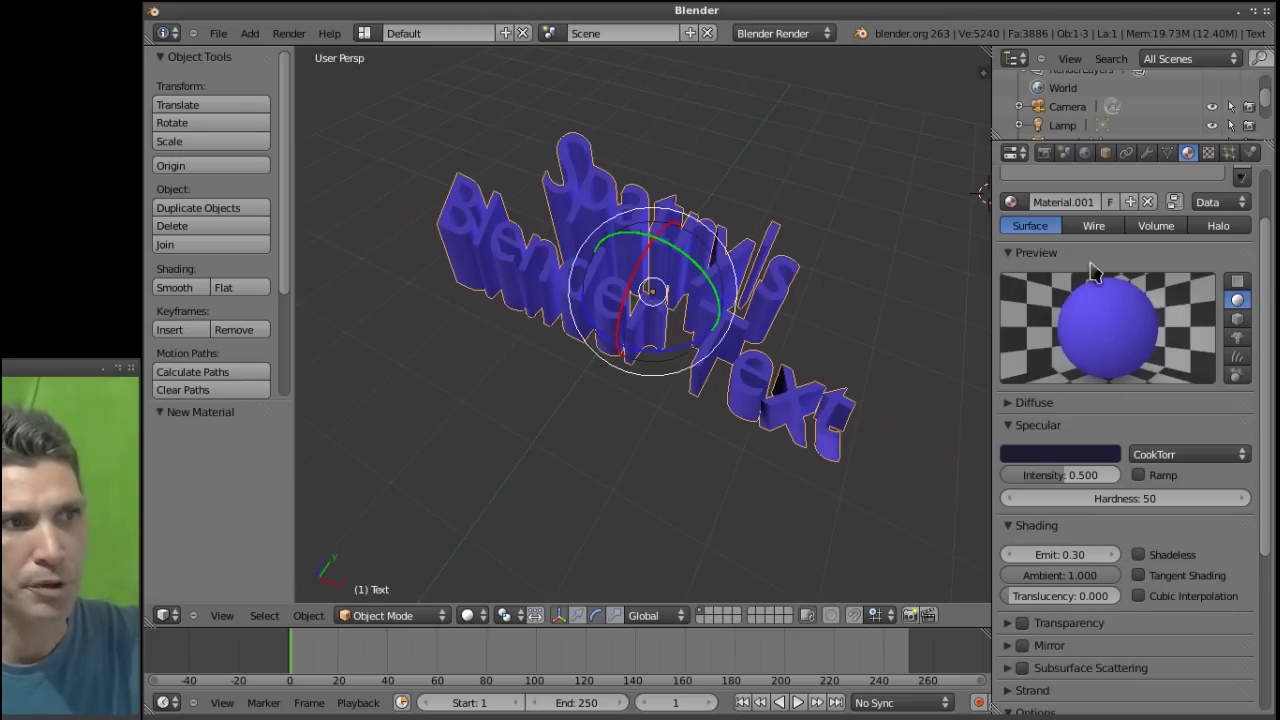
left_click(1238, 339)
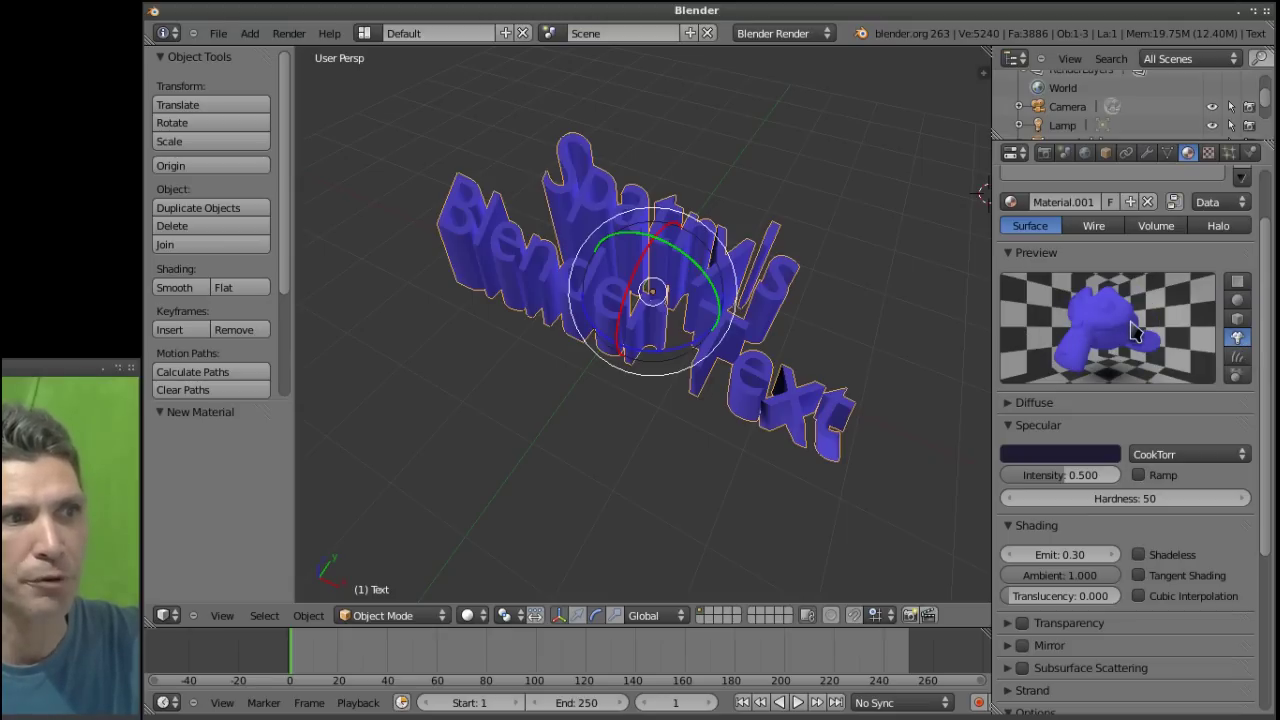
left_click(1237, 319)
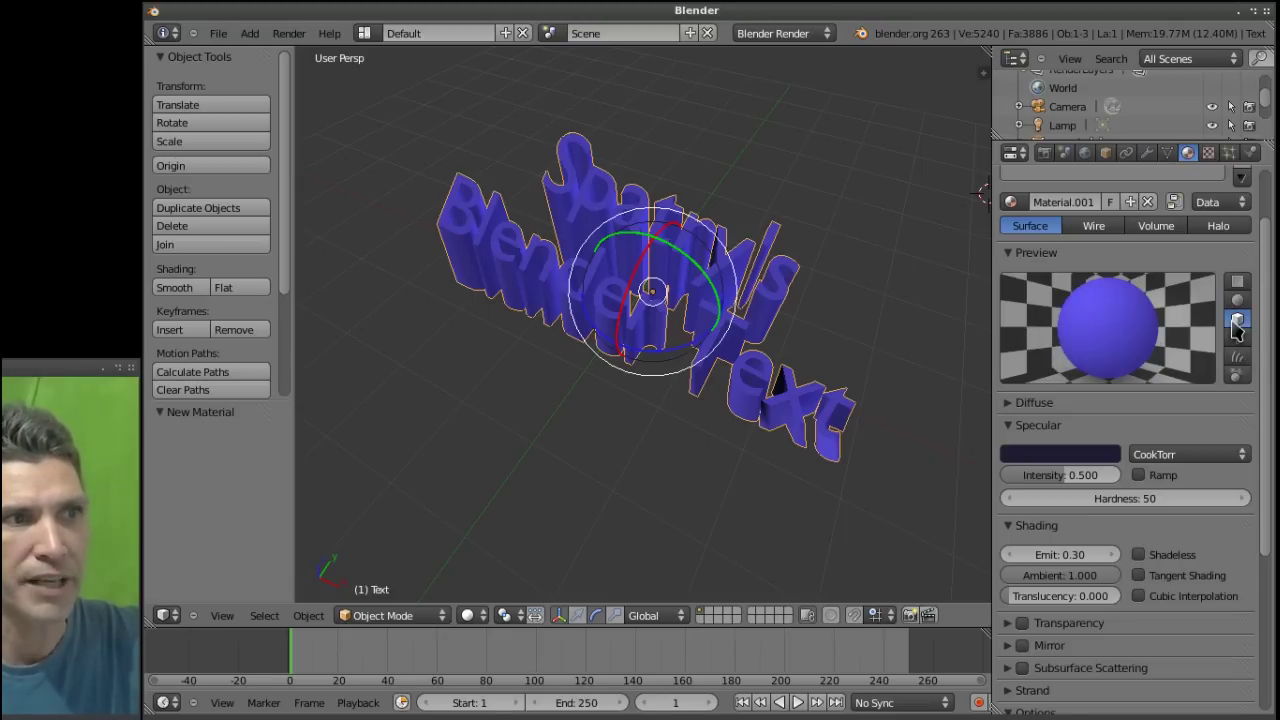
left_click(1237, 281)
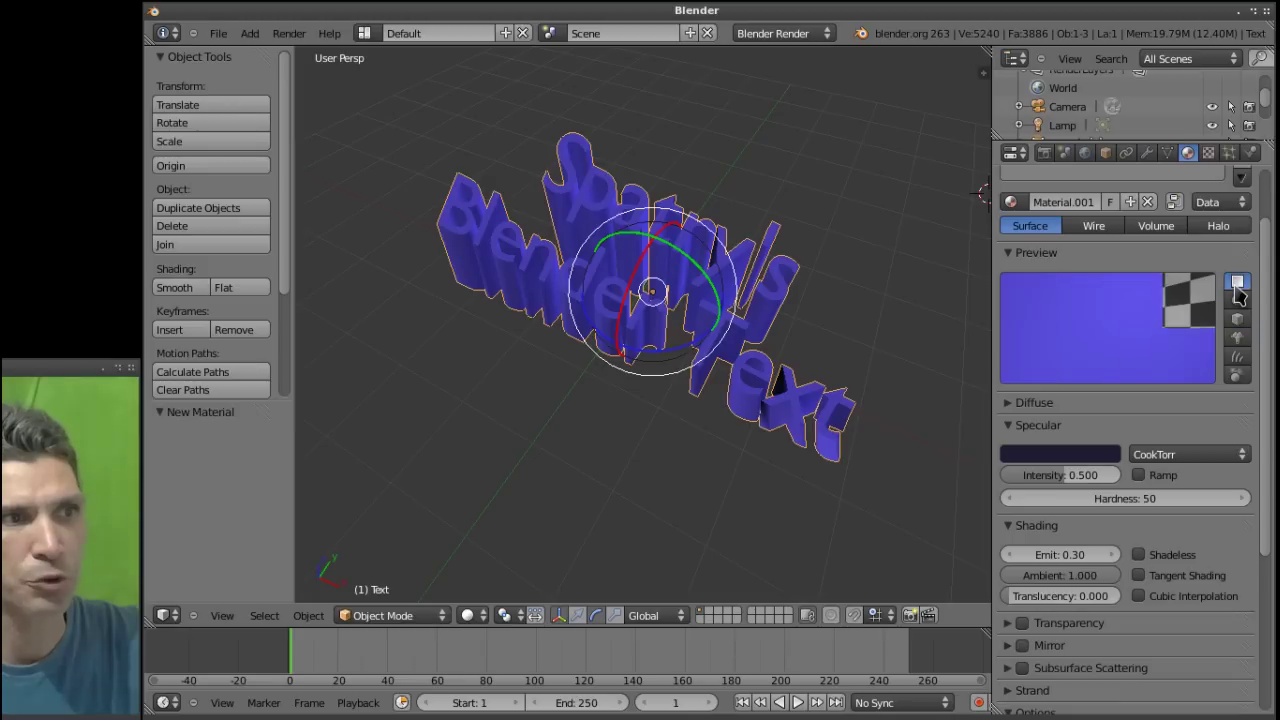
left_click(1237, 356)
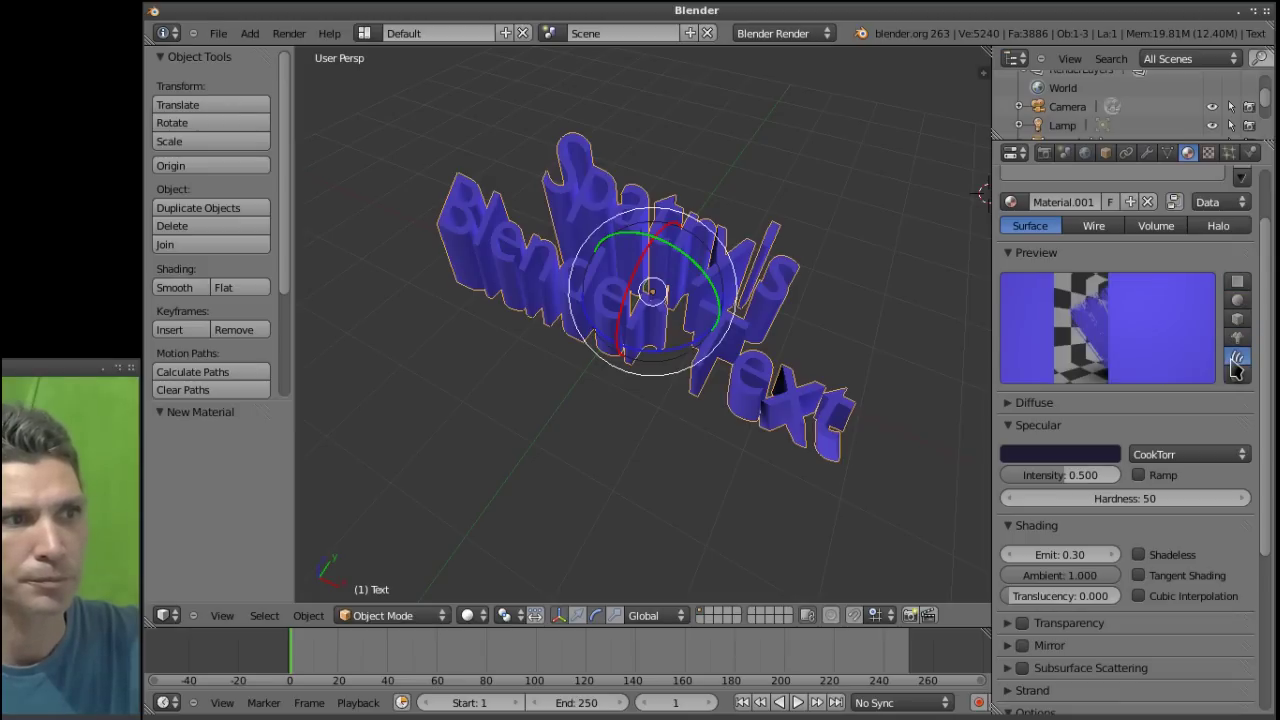
left_click(1237, 375)
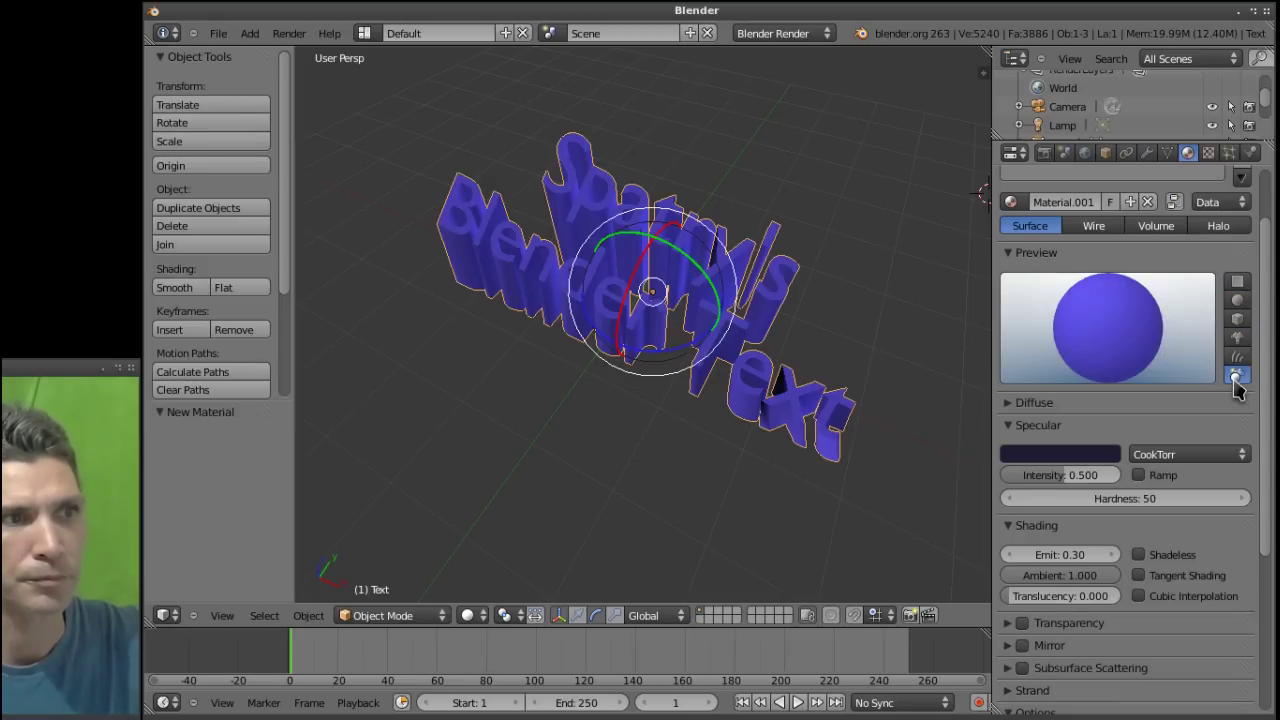
left_click(1238, 301)
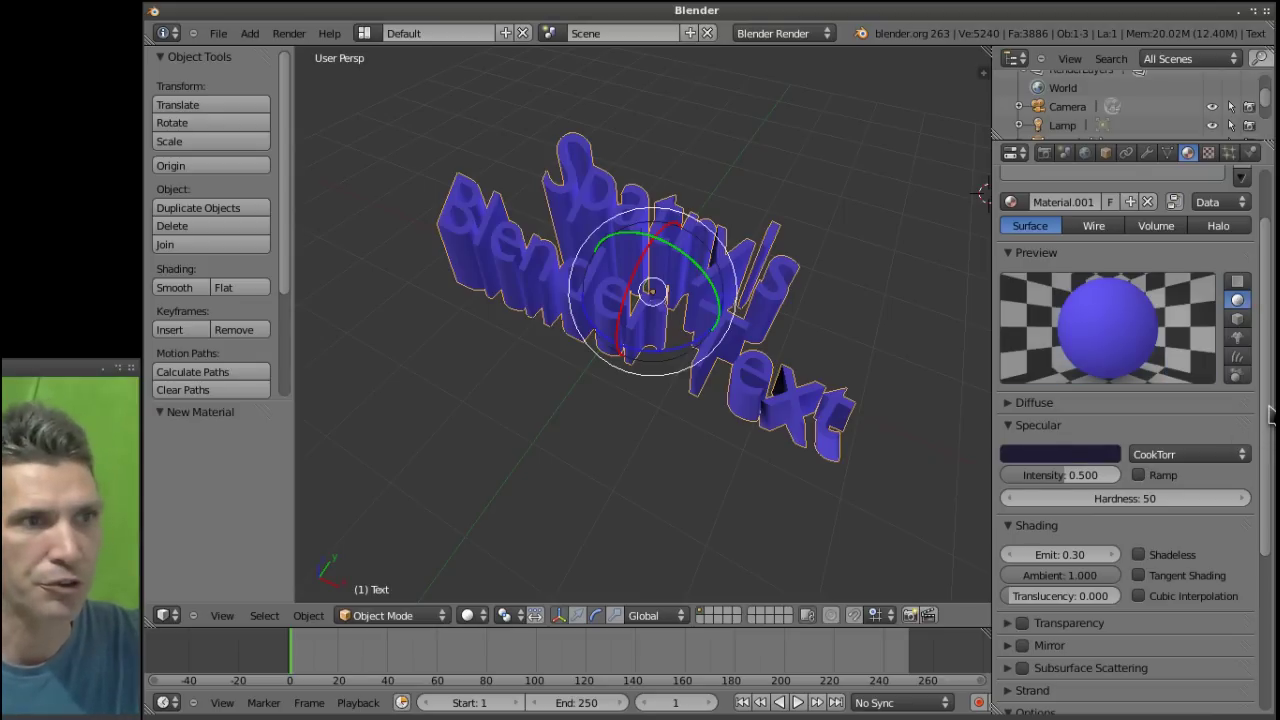
left_click_drag(1268, 420, 1266, 595)
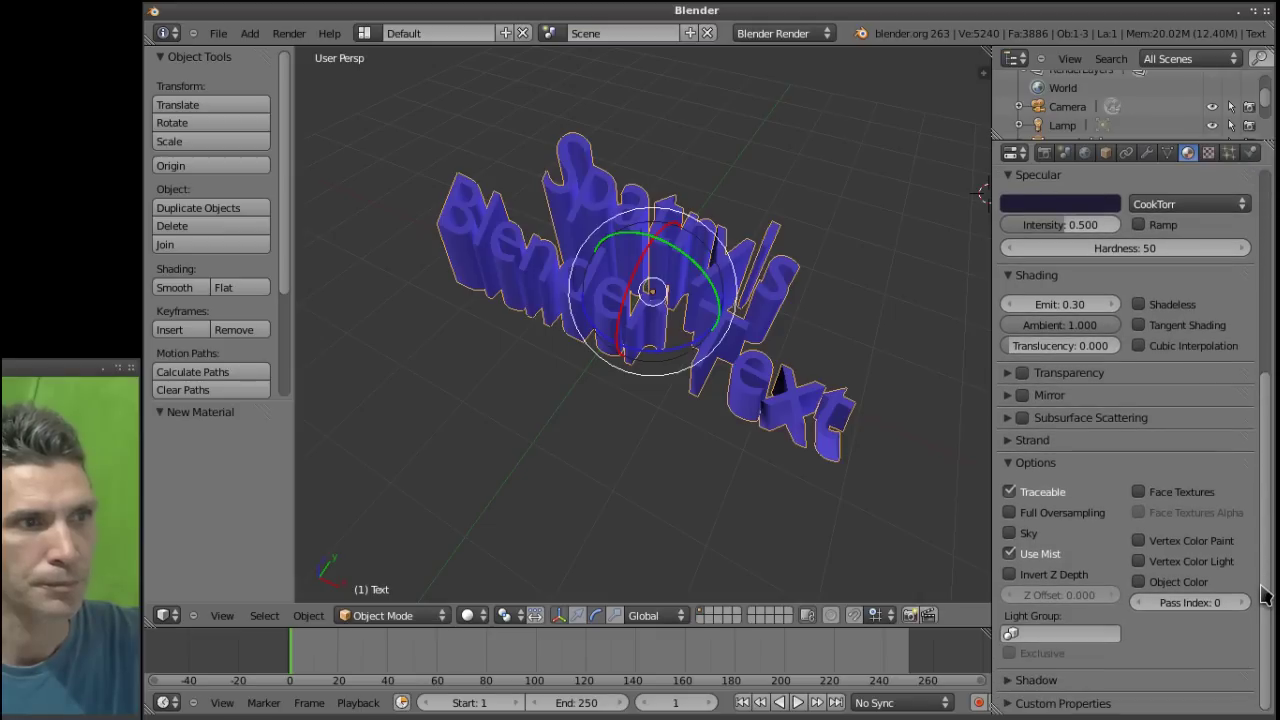
Enable transparency on Material.001 and lower its Alpha to 0.648.
left_click(1008, 372)
left_click(1022, 373)
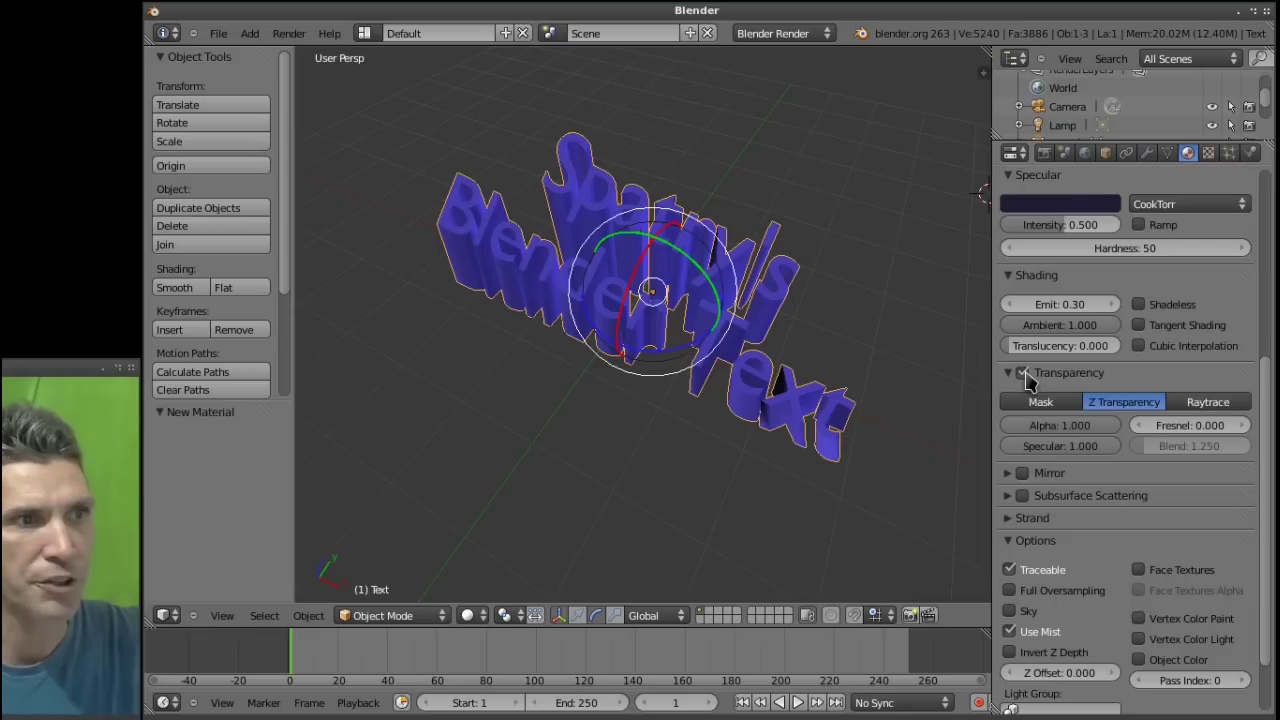
left_click(1046, 428)
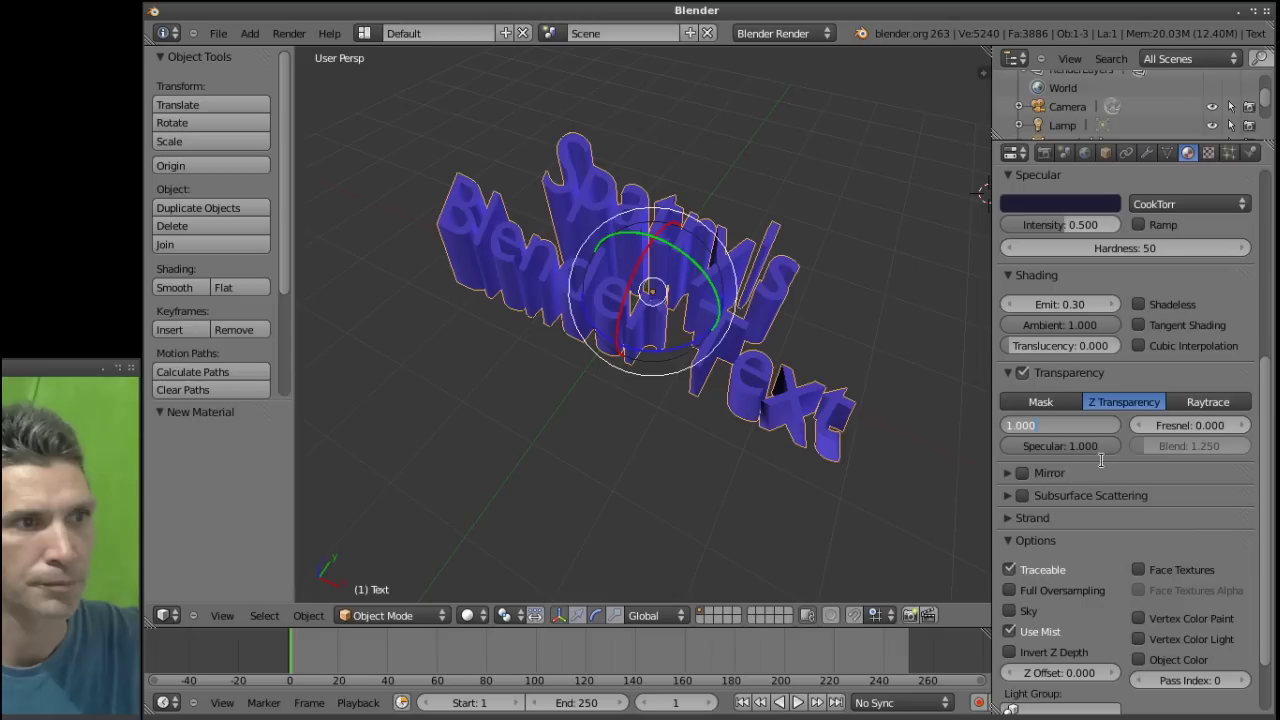
key("Return")
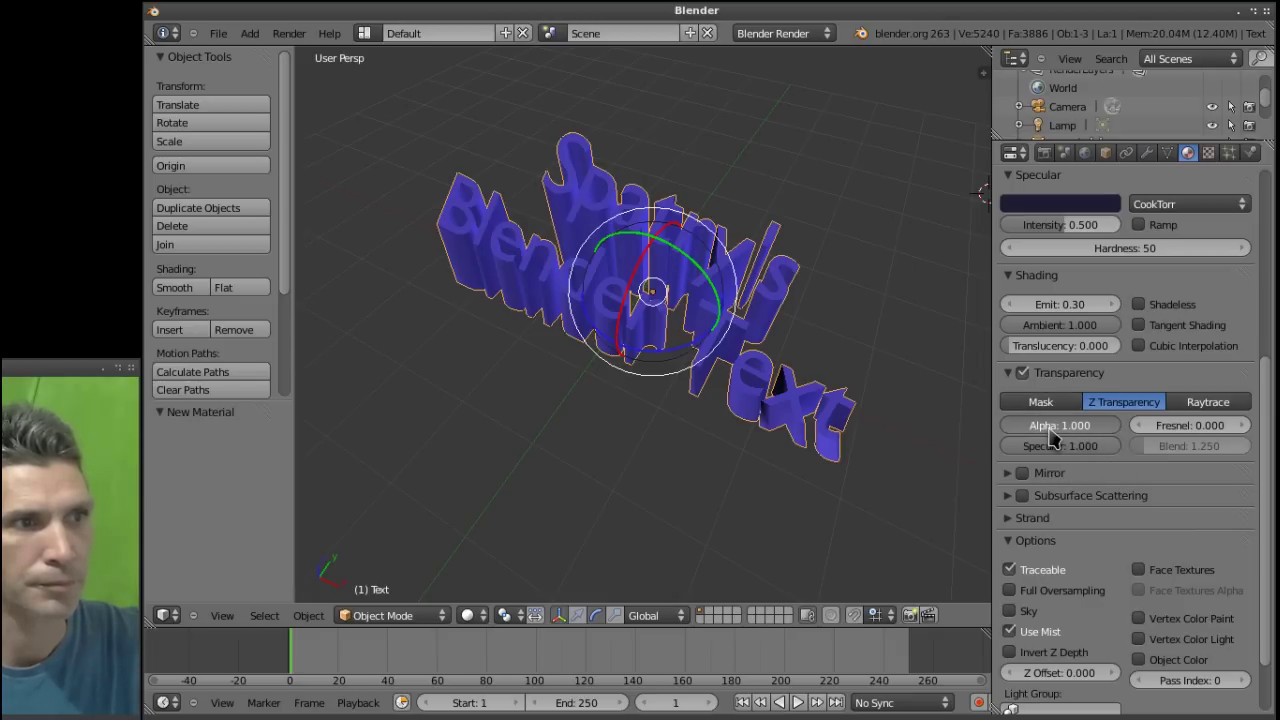
mouse_move(1088, 441)
left_mouse_down()
mouse_move(1125, 441)
mouse_move(1050, 443)
mouse_move(1110, 440)
left_mouse_up()
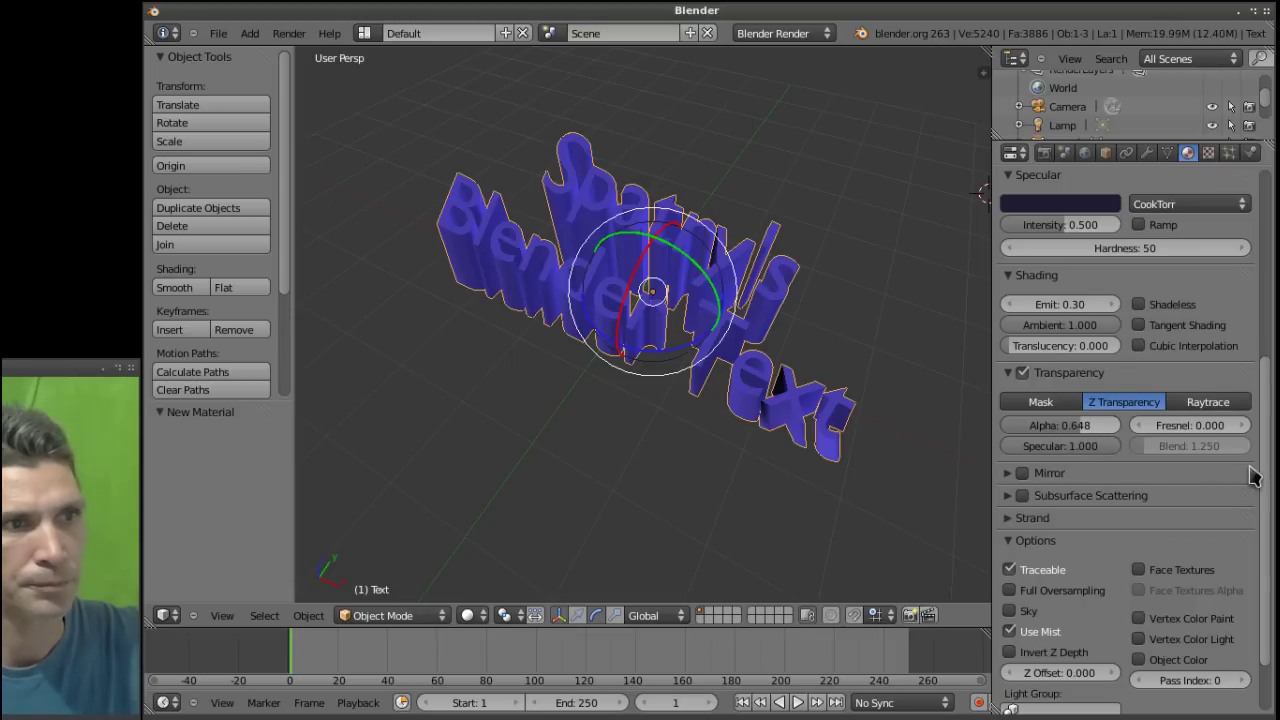
scroll(1265, 470, "up", 1)
scroll(1265, 470, "up", 5)
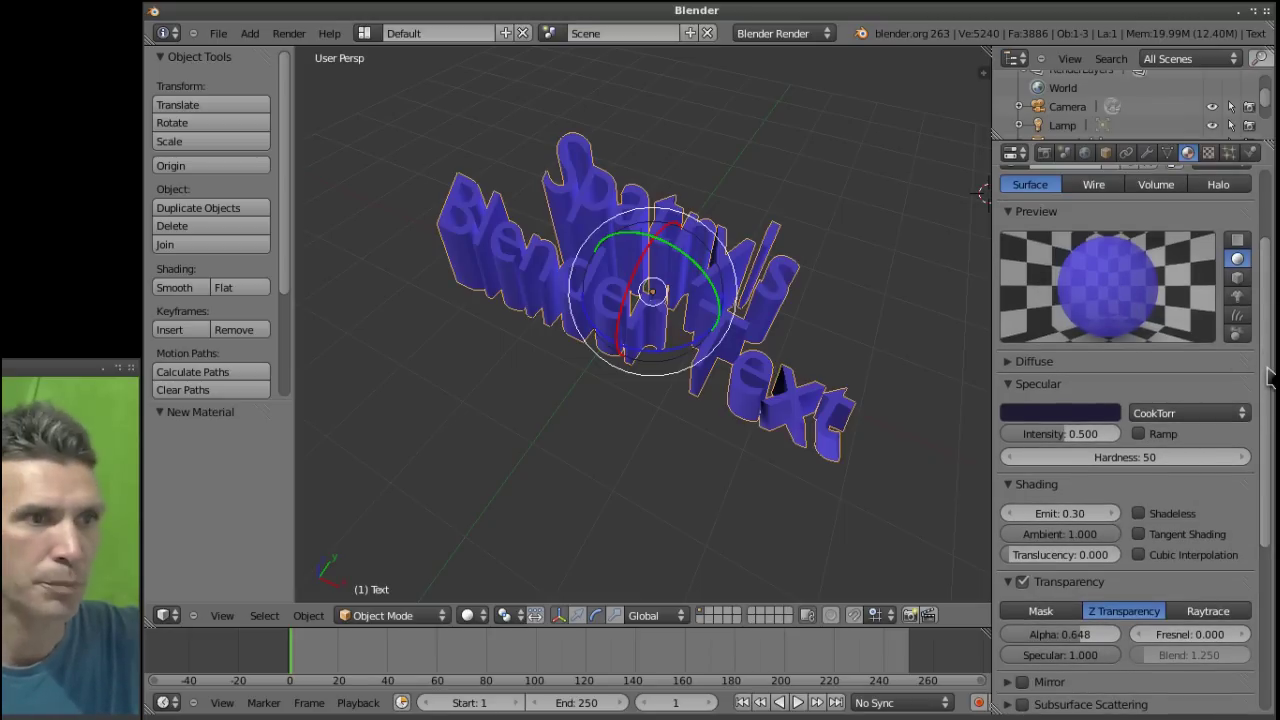
scroll(1268, 420, "down", 1)
scroll(1268, 420, "down", 4)
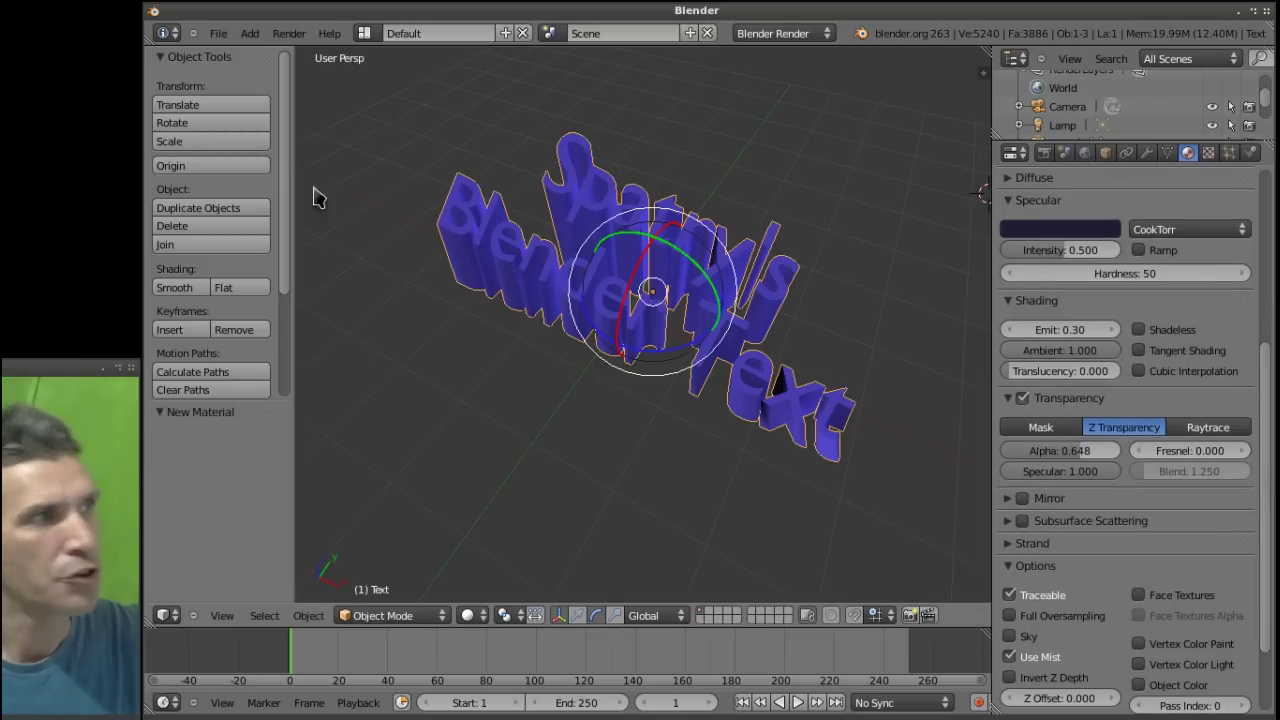
Render a still image of the translucent blue two-line title.
left_click(289, 33)
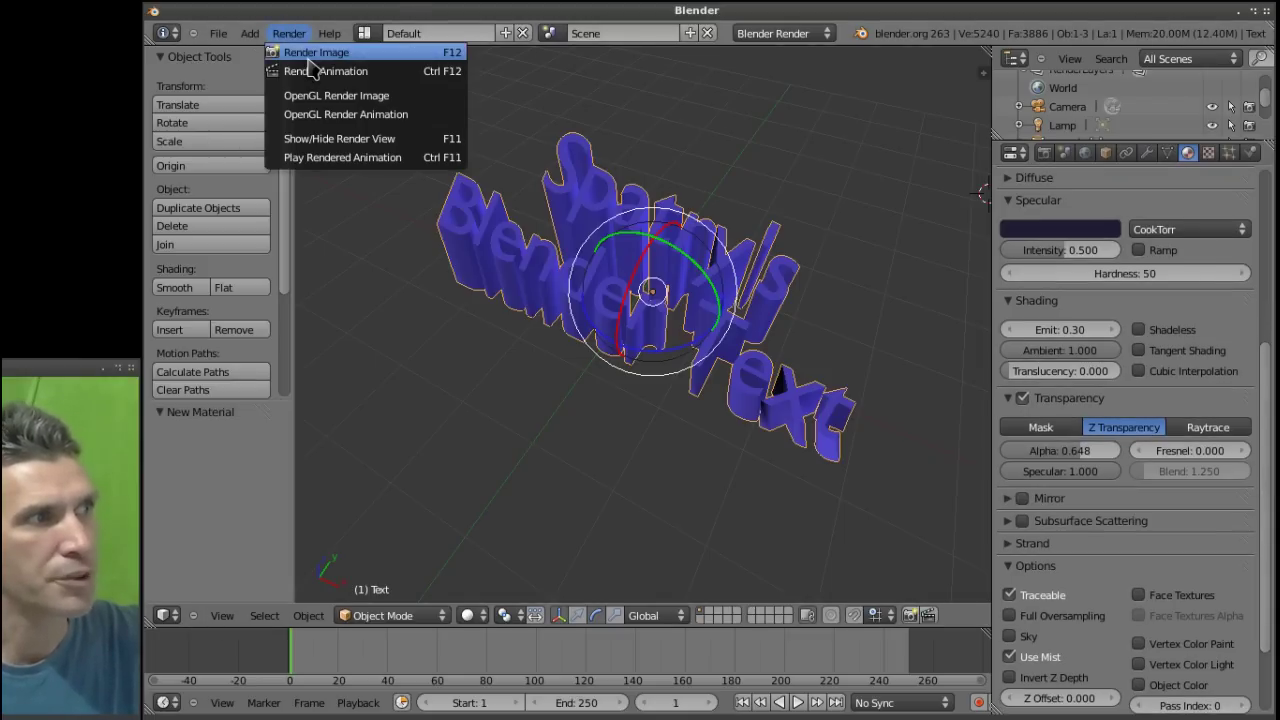
left_click(300, 49)
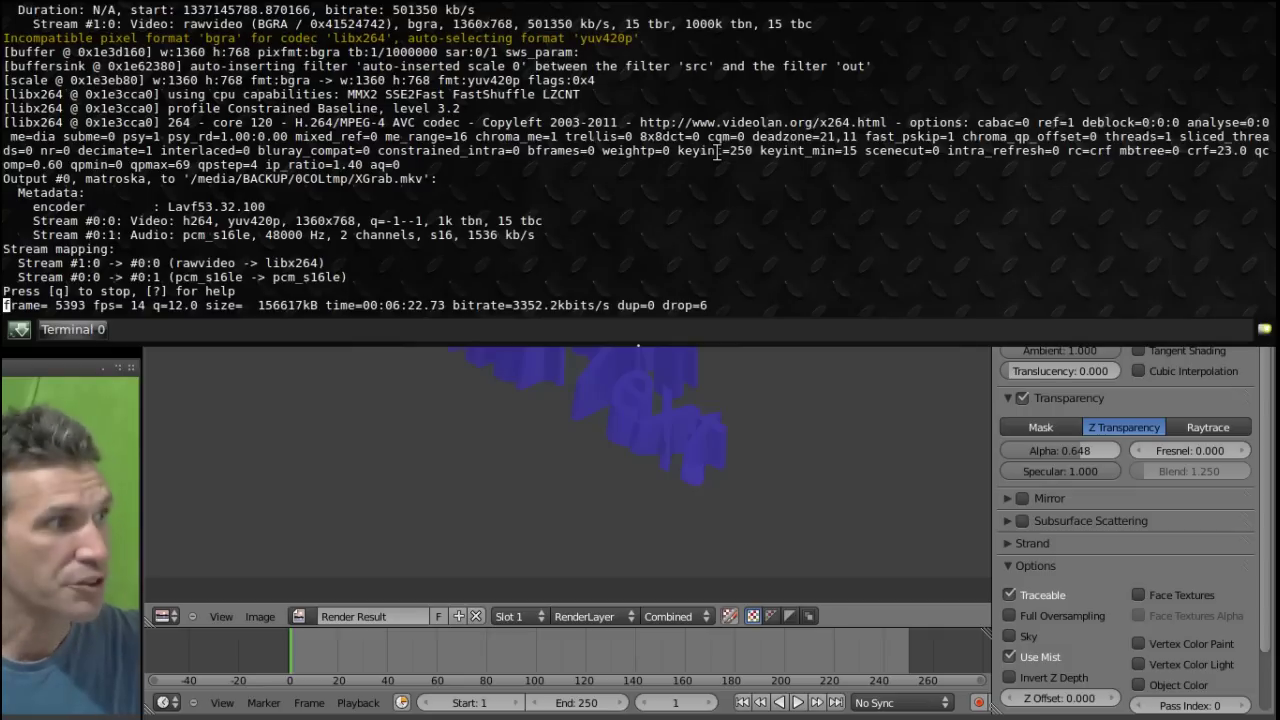
Close the render result and orbit the viewport until the title faces the viewer.
key("Escape")
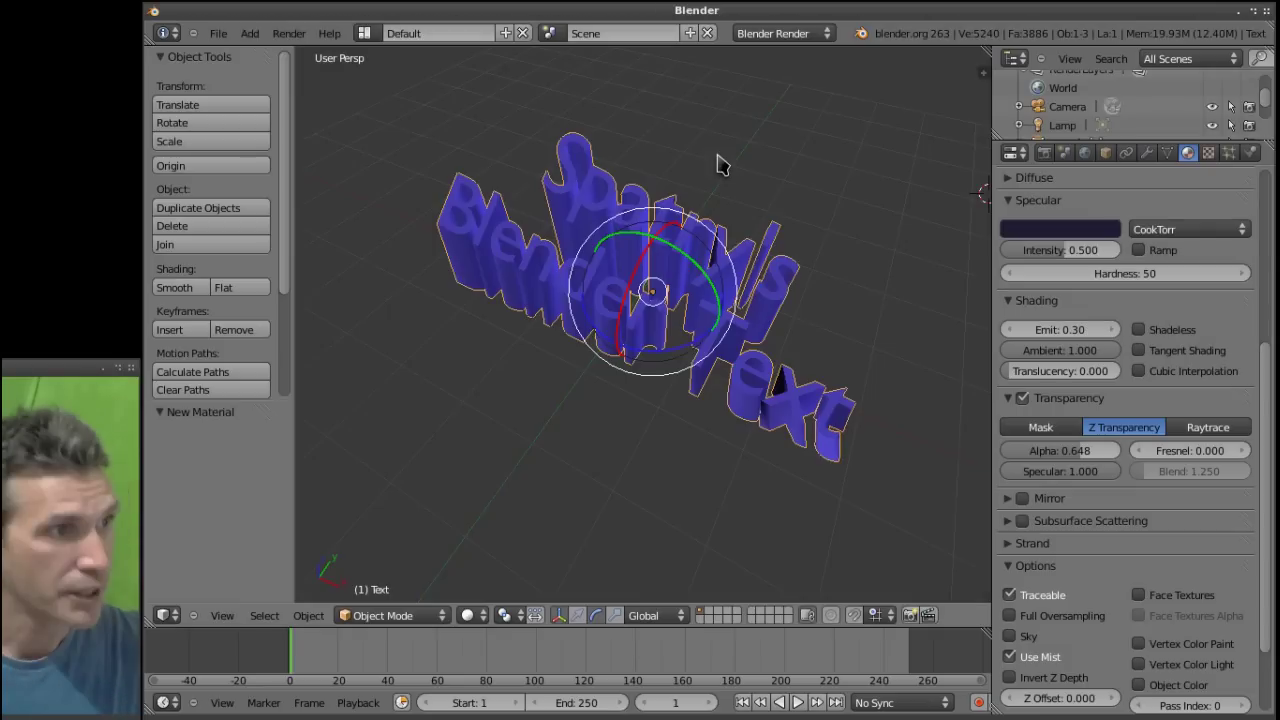
middle_click_drag(628, 515, 668, 474)
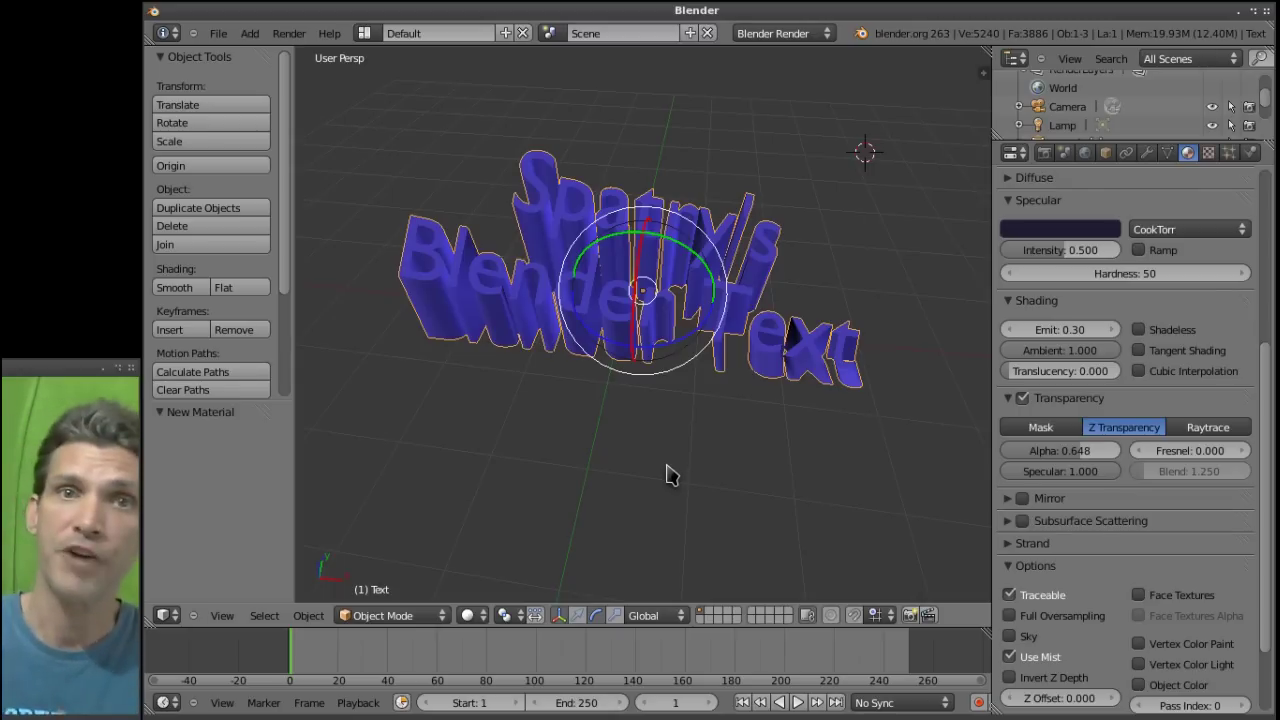